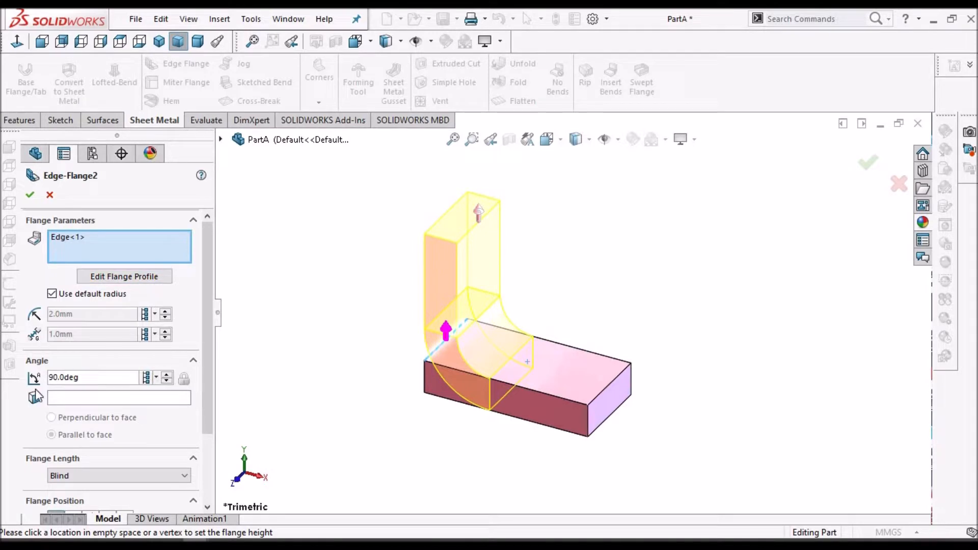
scroll(207, 422, down, 3)
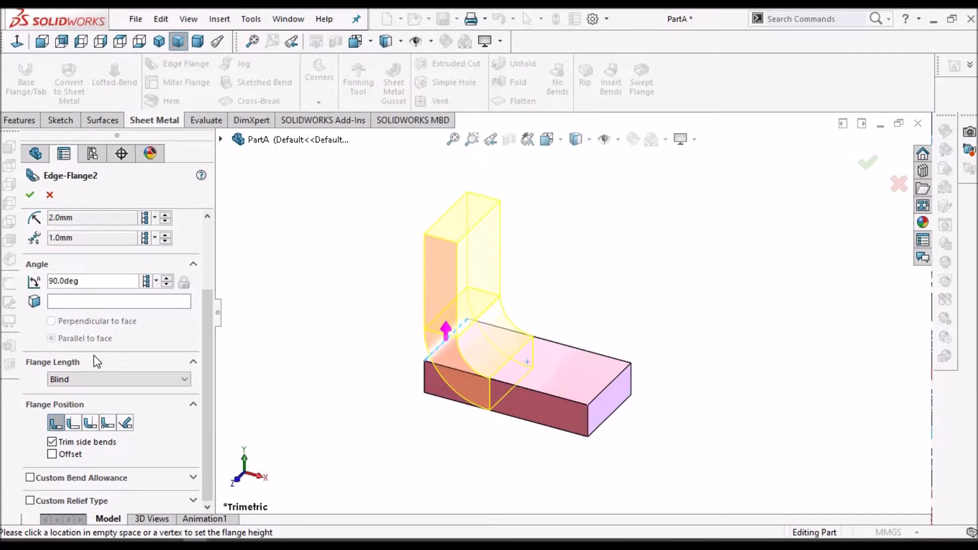
scroll(92, 354, up, 3)
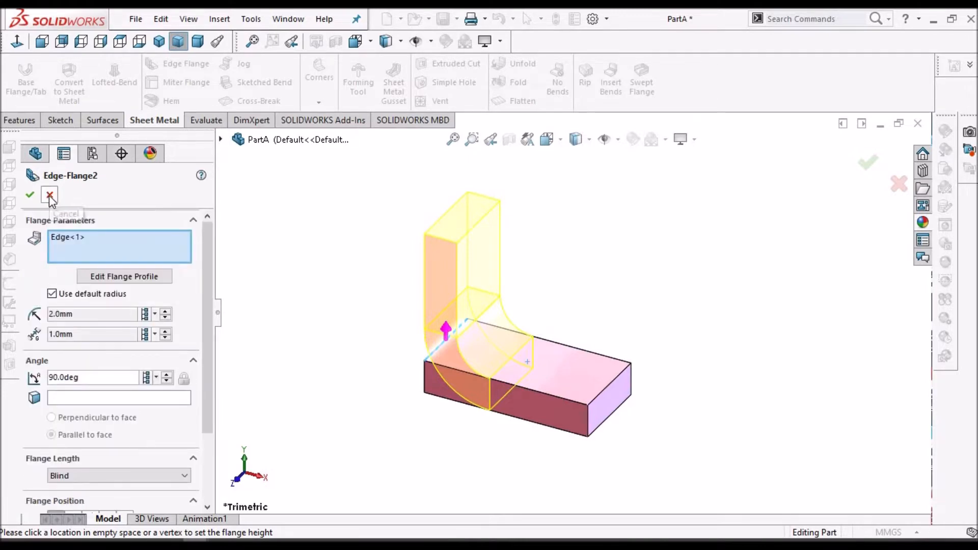
click(49, 195)
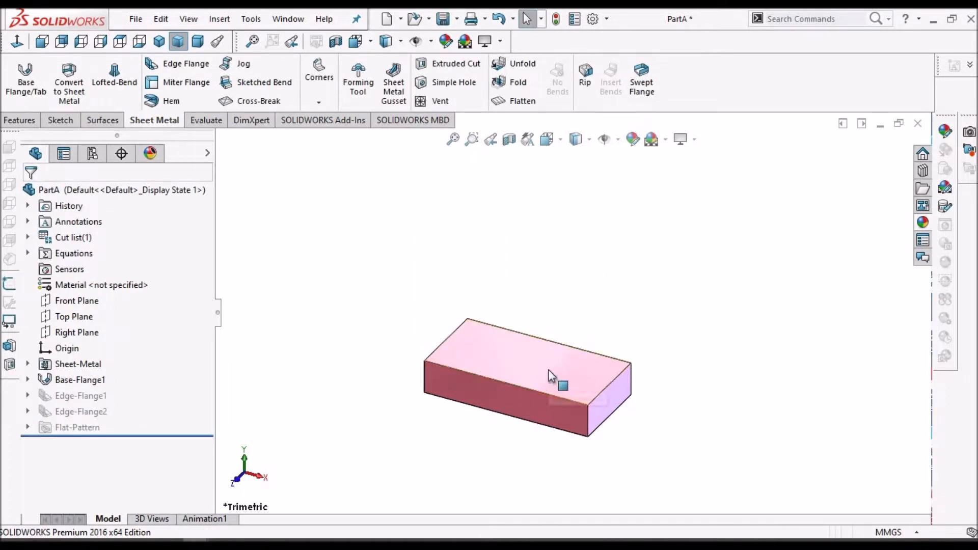
Step: Add a 90-degree blind edge flange, 8 mm long, bending upward along the far short top edge of the block
click(182, 64)
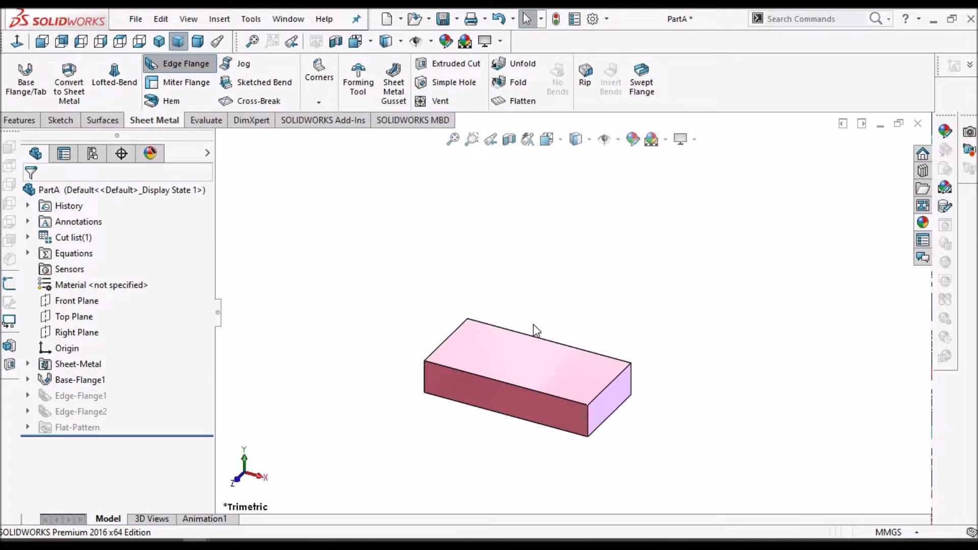
click(449, 343)
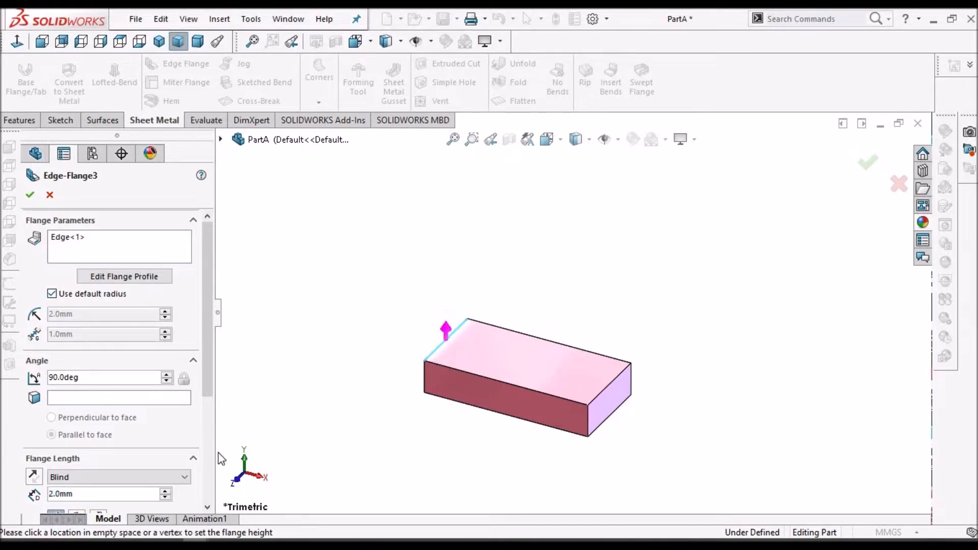
click(382, 215)
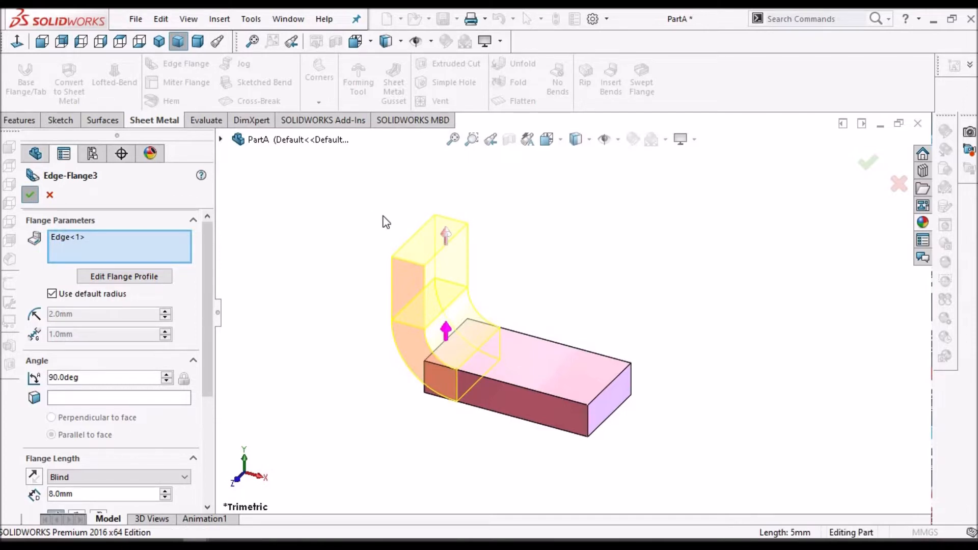
key(Return)
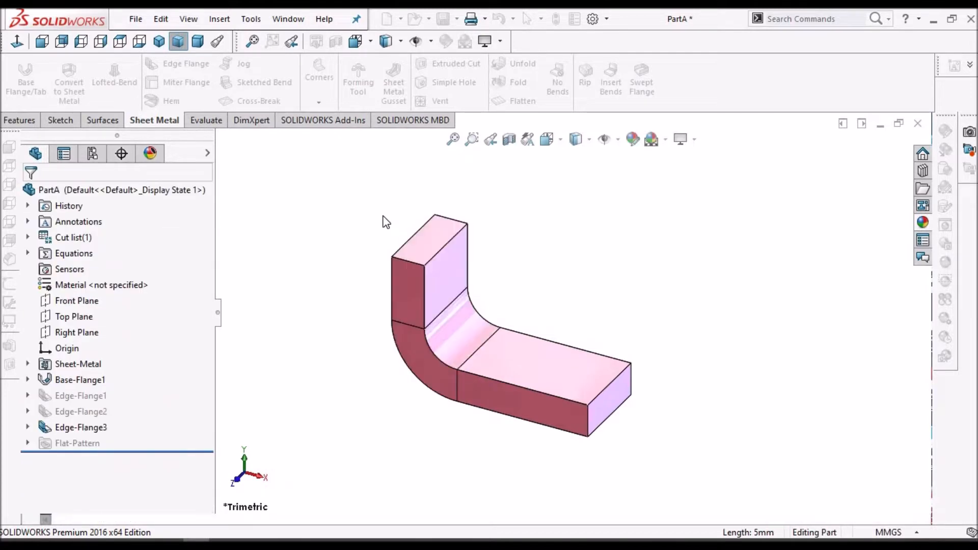
Step: Edit the new edge flange and set its length to 3 mm
click(89, 426)
right_click(86, 427)
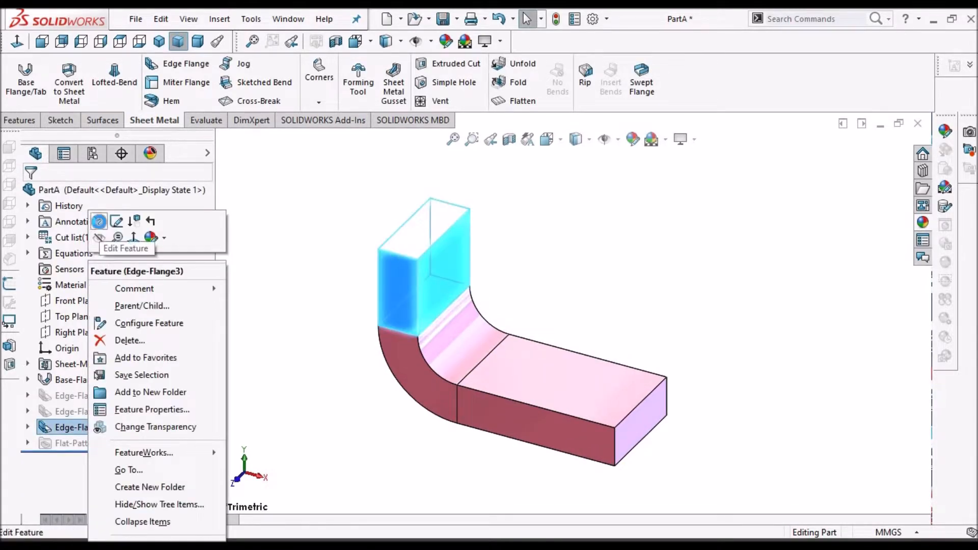
click(101, 225)
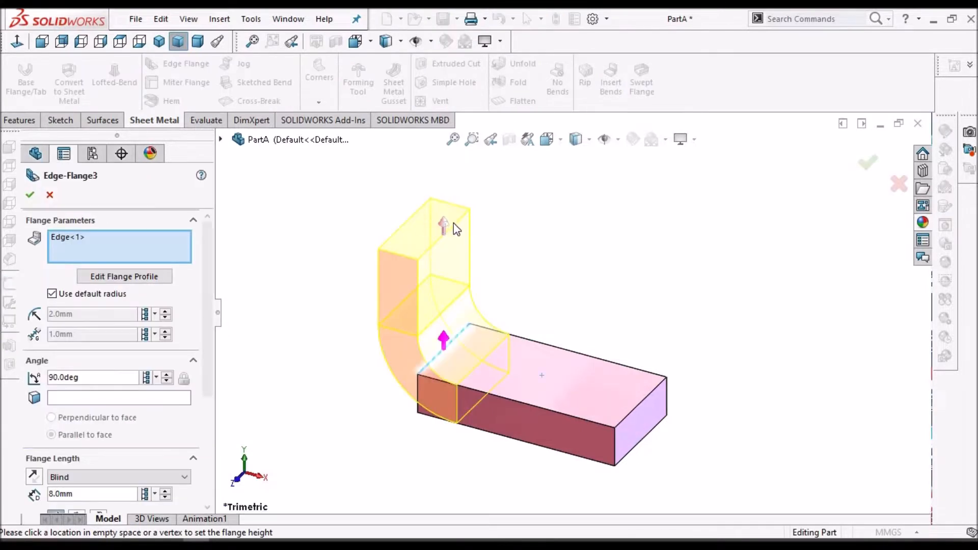
drag(447, 228, 439, 204)
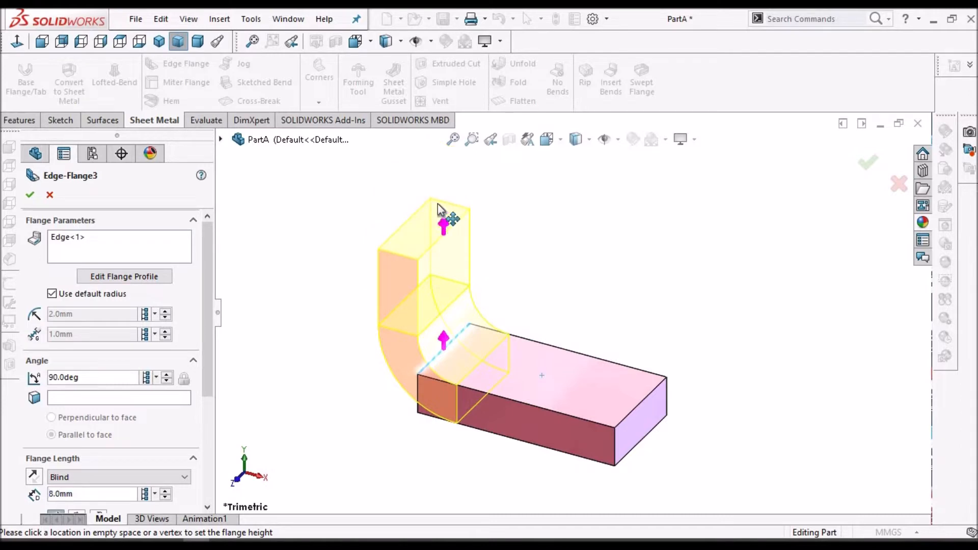
double_click(61, 494)
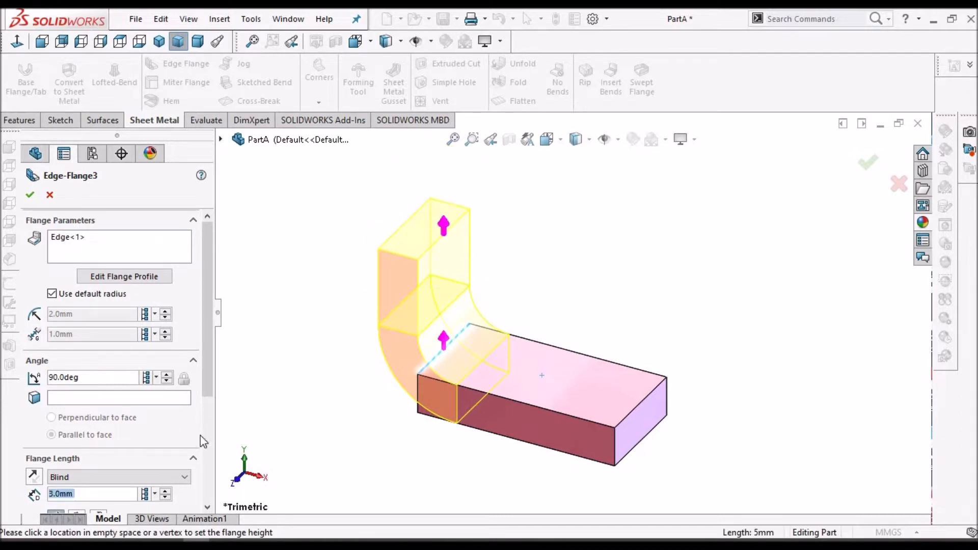
text(3)
key(Return)
Step: Set the edge flange's length to 8 mm, reverse its direction so it bends downward, and apply the change
drag(209, 380, 210, 441)
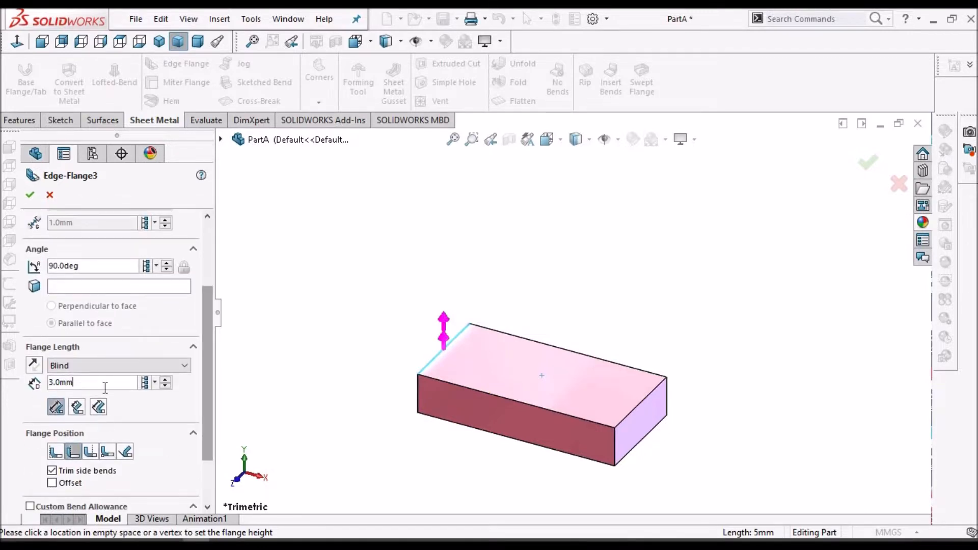
key(BackSpace)
key(BackSpace)
key(BackSpace)
key(BackSpace)
key(BackSpace)
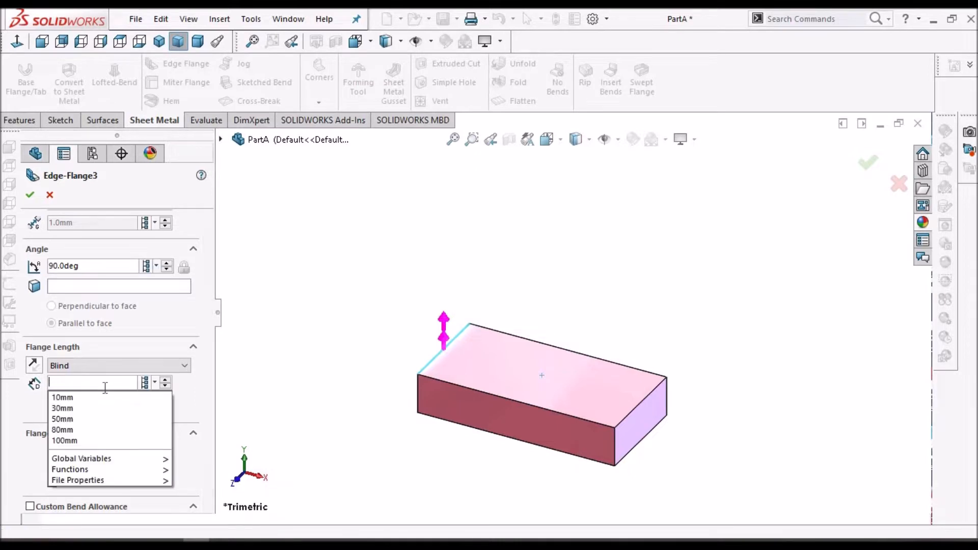
text(8)
key(Return)
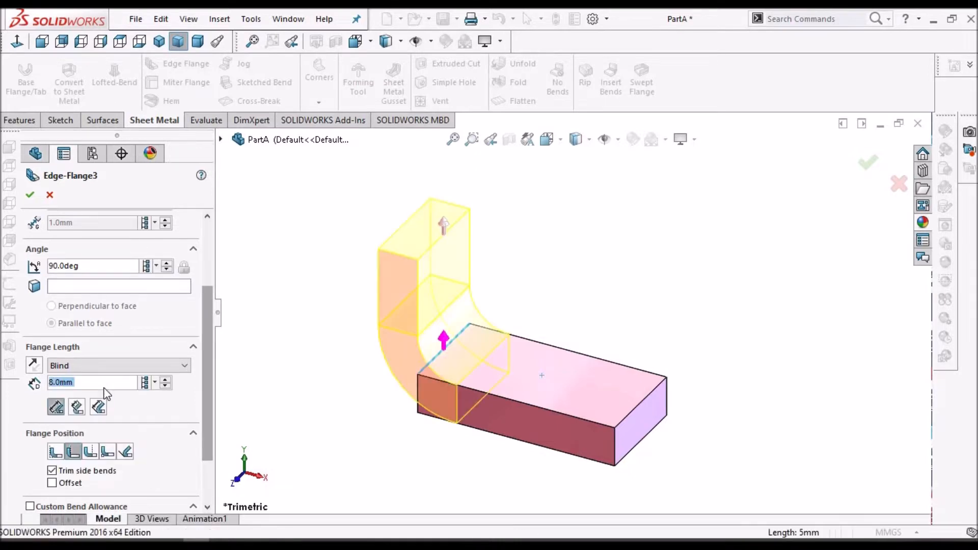
click(35, 366)
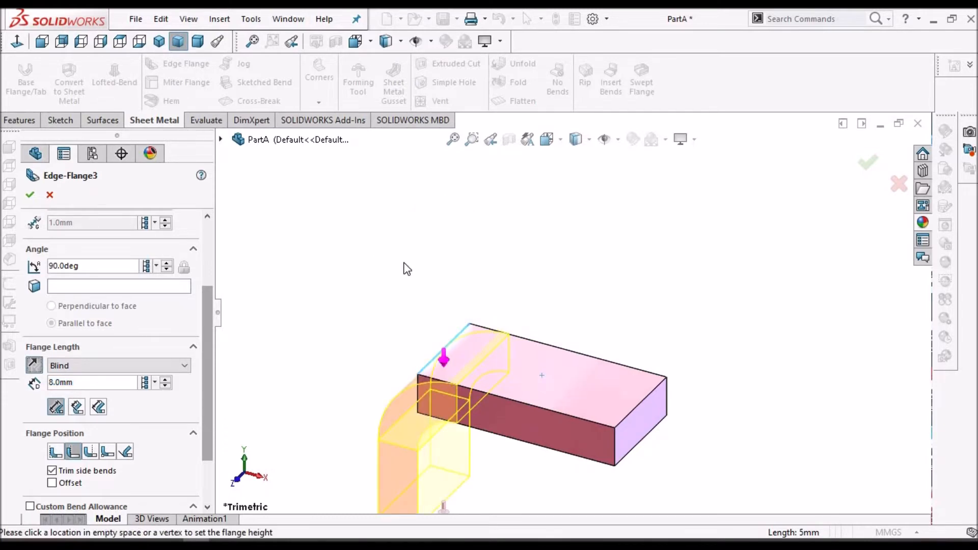
click(29, 195)
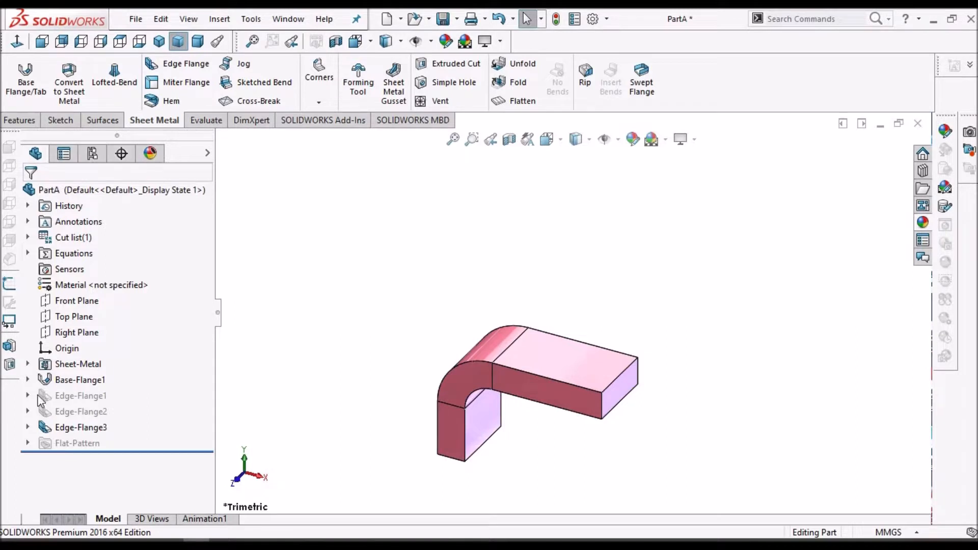
Step: Edit the edge flange again, reverse its direction so it bends upward, and set its angle to 30 degrees
right_click(68, 429)
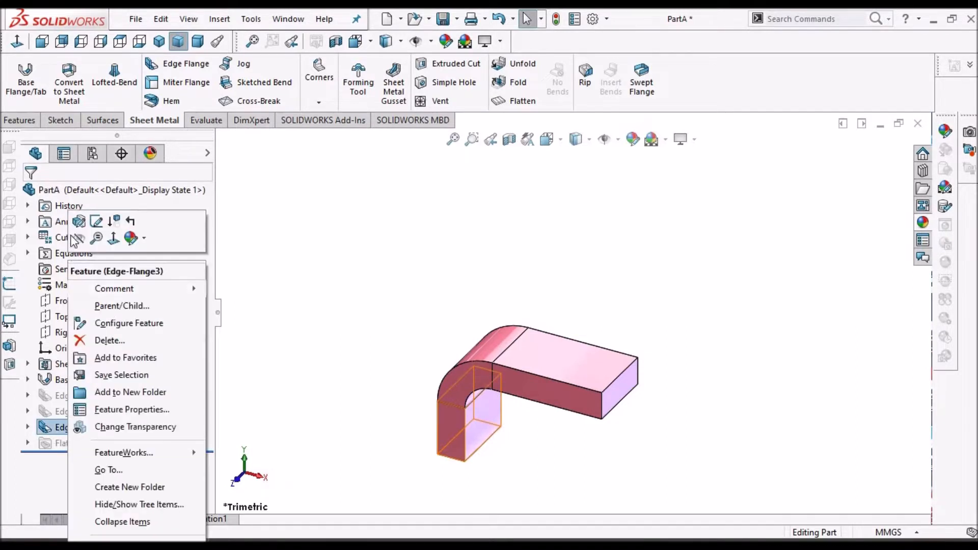
click(96, 222)
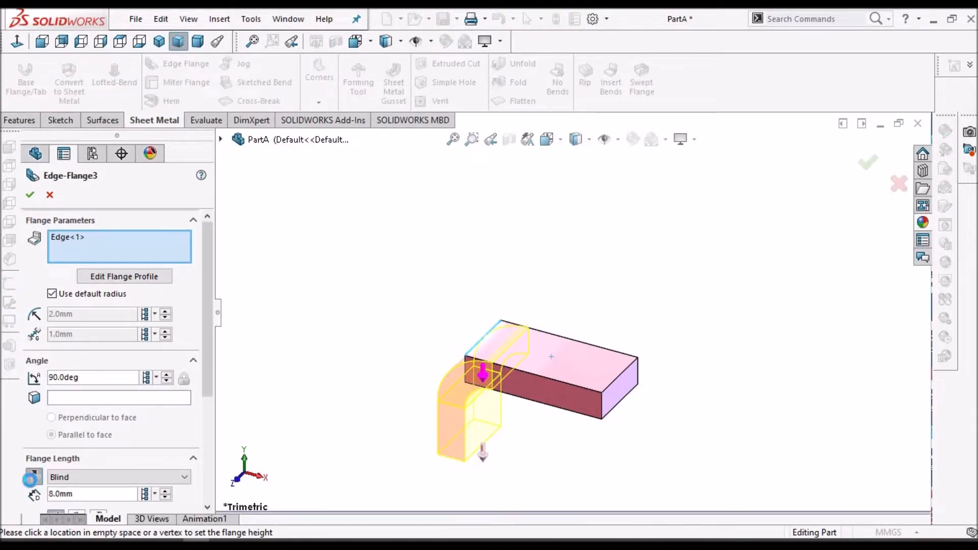
click(92, 377)
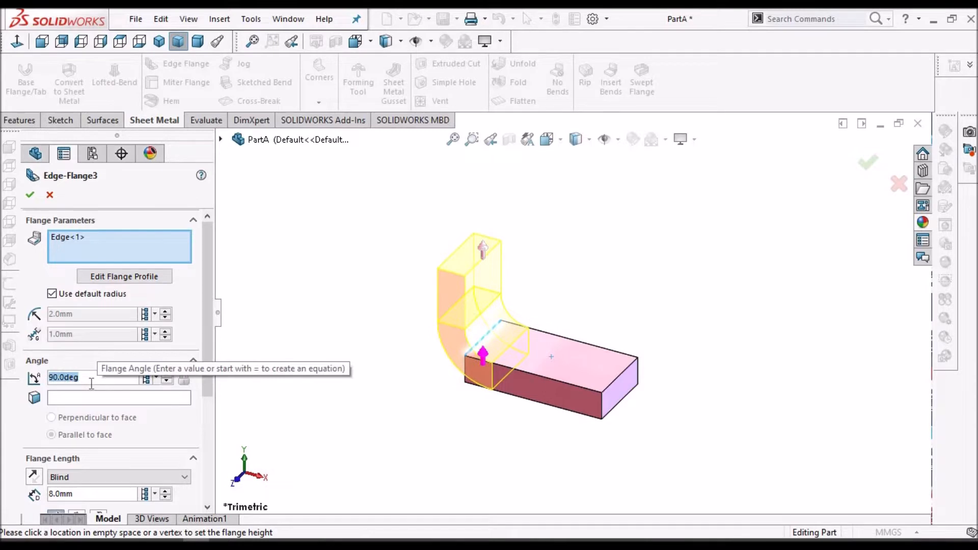
text(30)
key(Return)
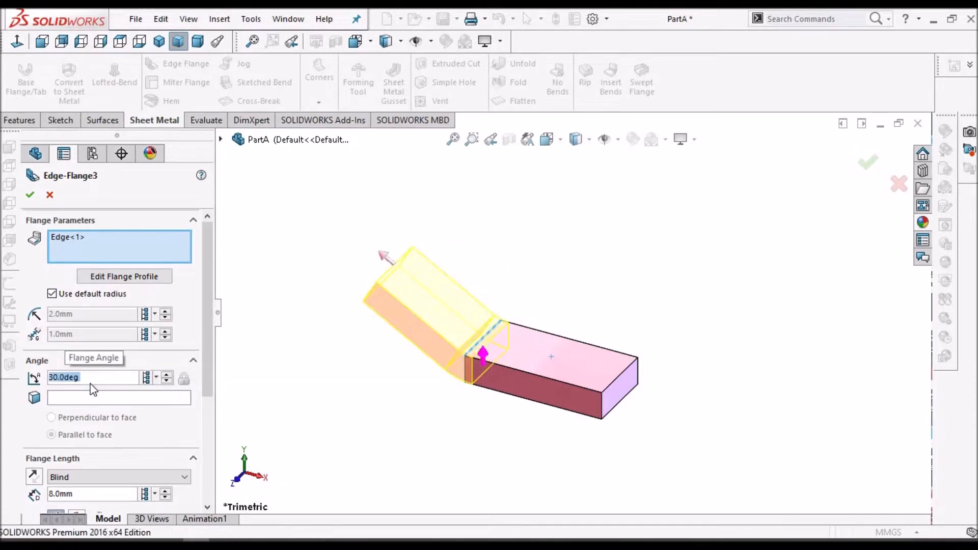
scroll(571, 370, down, 2)
scroll(570, 369, down, 1)
scroll(569, 301, up, 1)
key(Return)
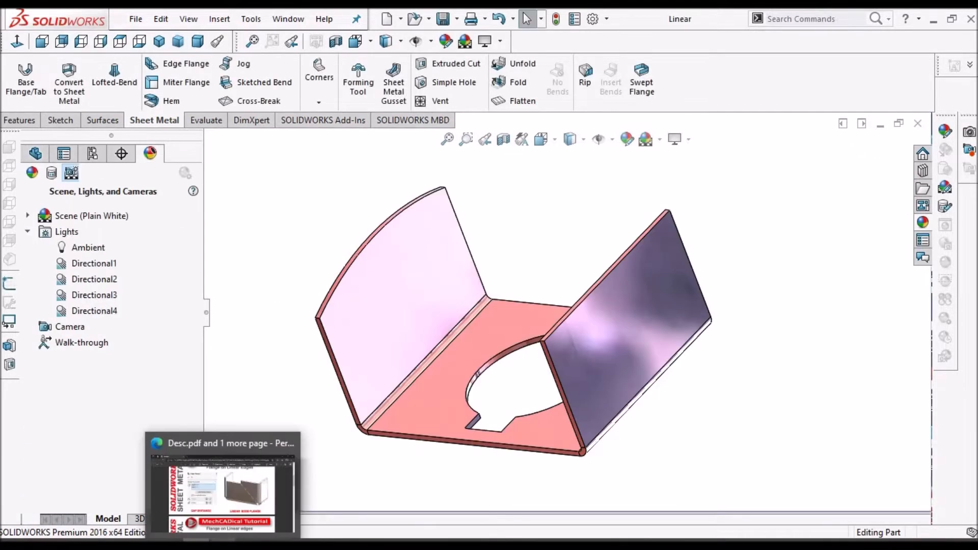
click(227, 484)
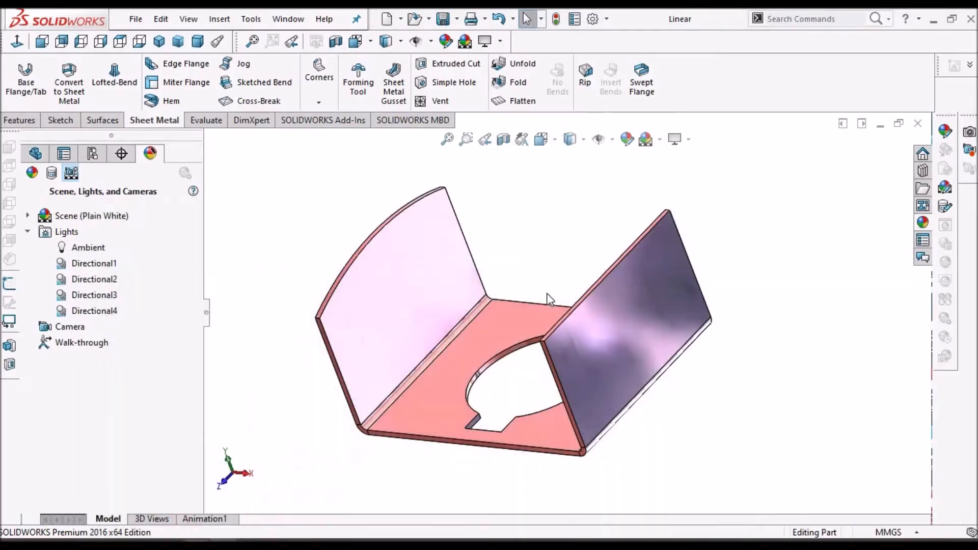
Step: In the Linear part, start an edge flange along the base's front edge and the adjoining inner front edge of the straight-topped wall
middle_drag(541, 266, 557, 230)
scroll(575, 307, down, 3)
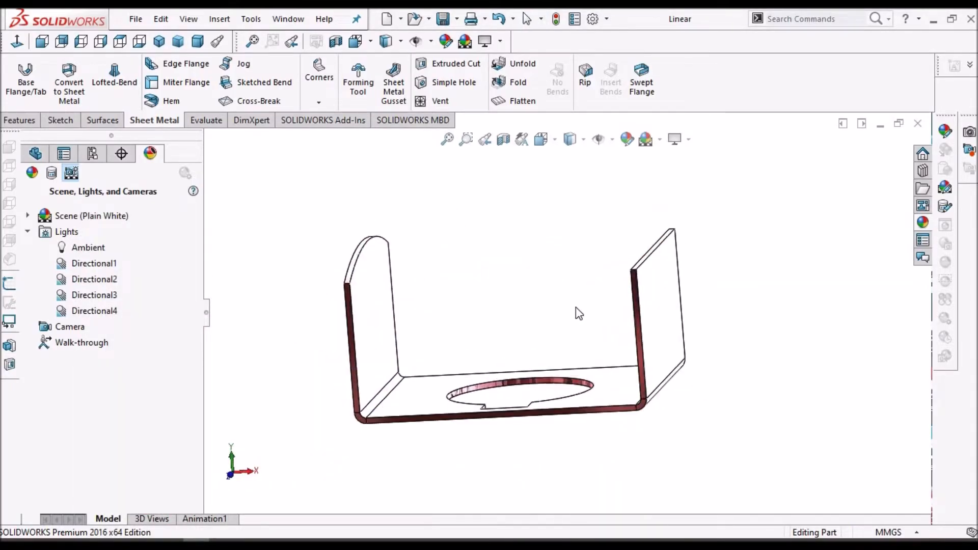
middle_drag(627, 330, 625, 346)
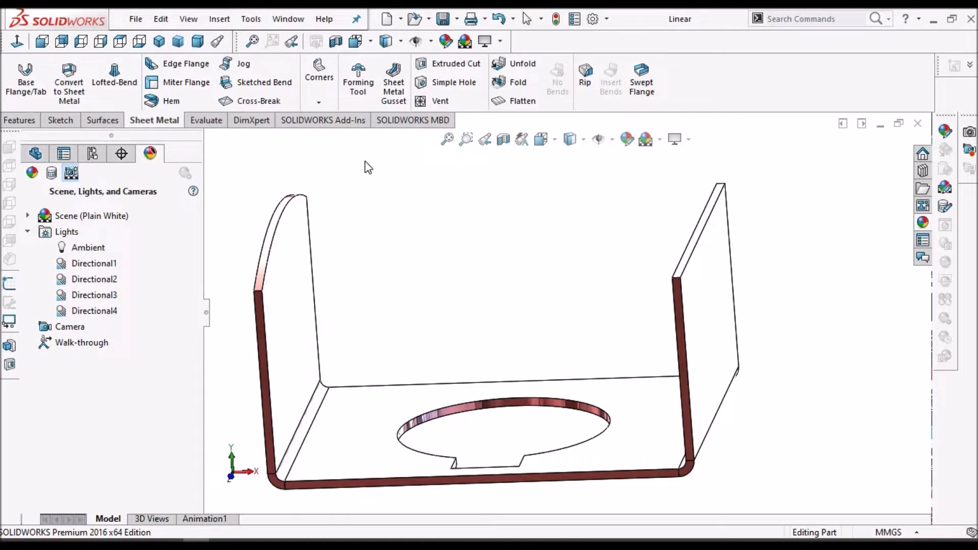
click(178, 63)
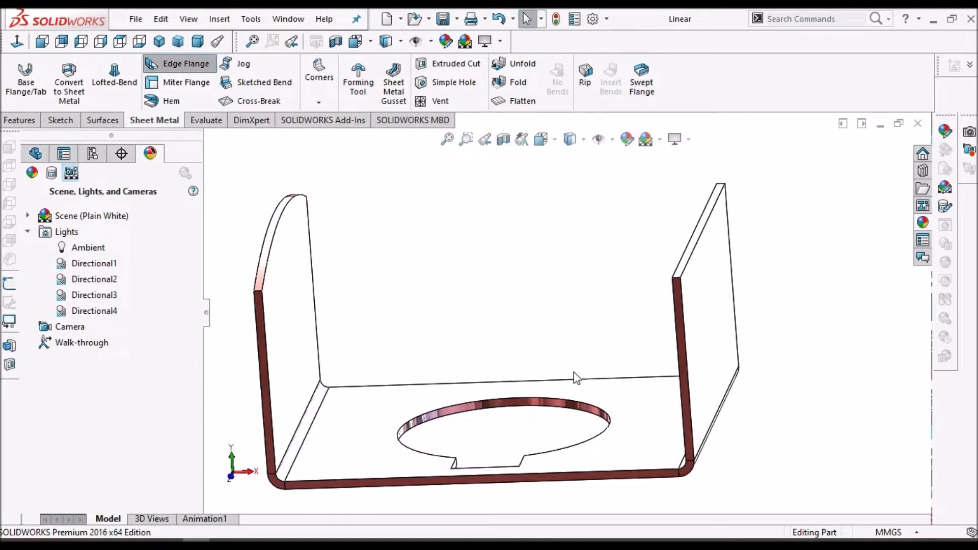
click(606, 471)
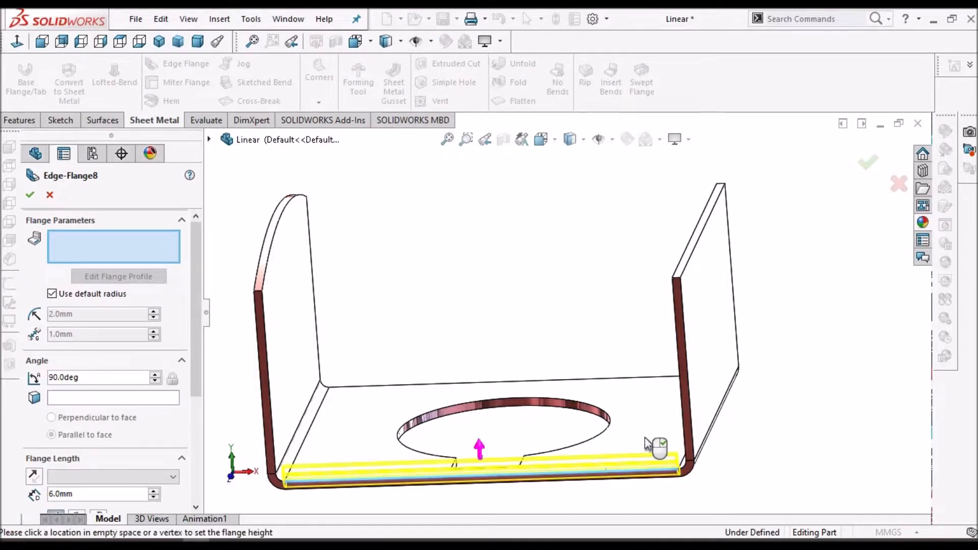
click(673, 307)
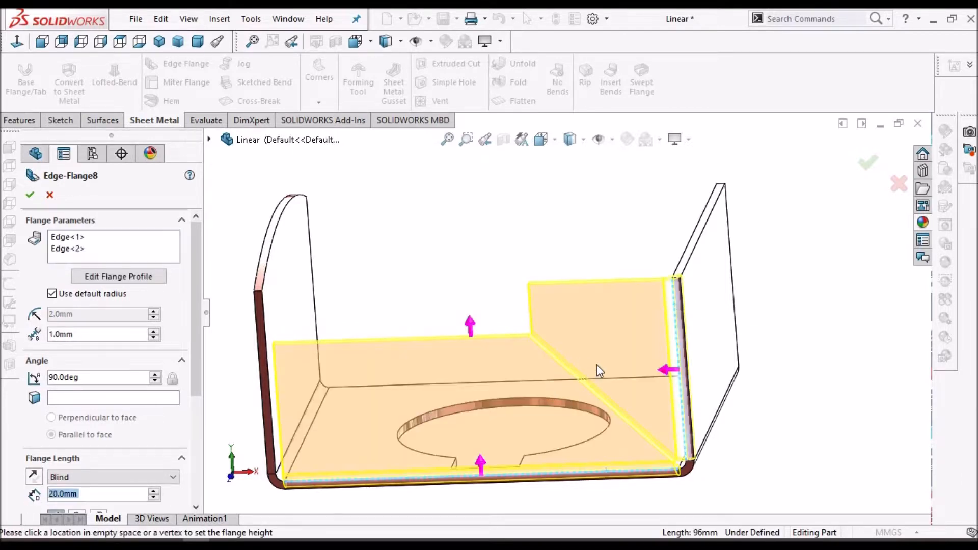
Step: Set the length of the two-edge flange to 25 mm, keeping the 90-degree angle, and create it
scroll(596, 365, down, 4)
middle_drag(672, 358, 567, 326)
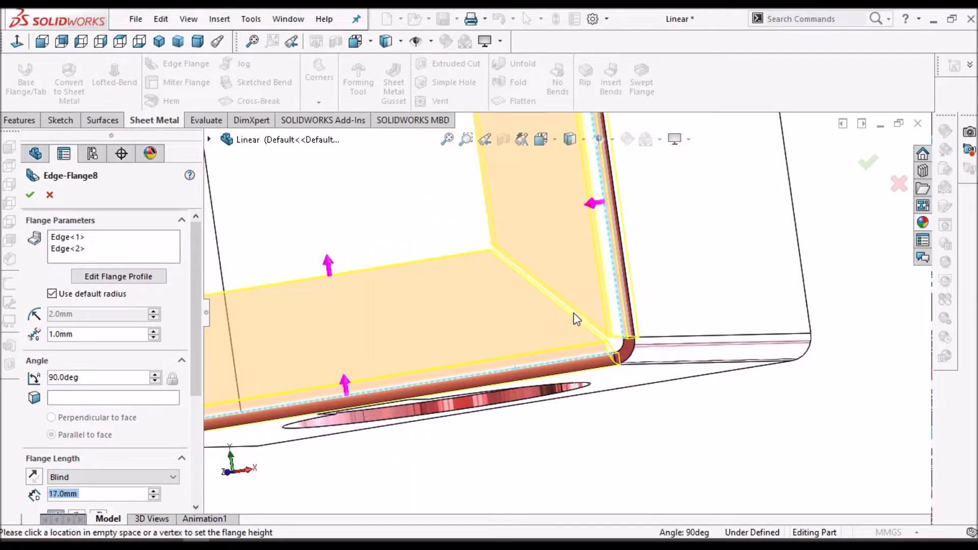
click(526, 277)
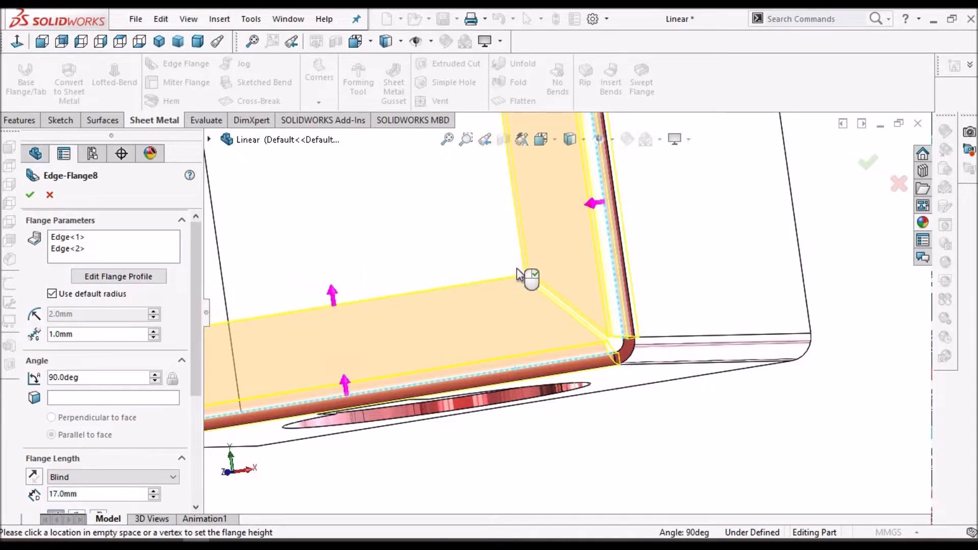
text(25)
key(Return)
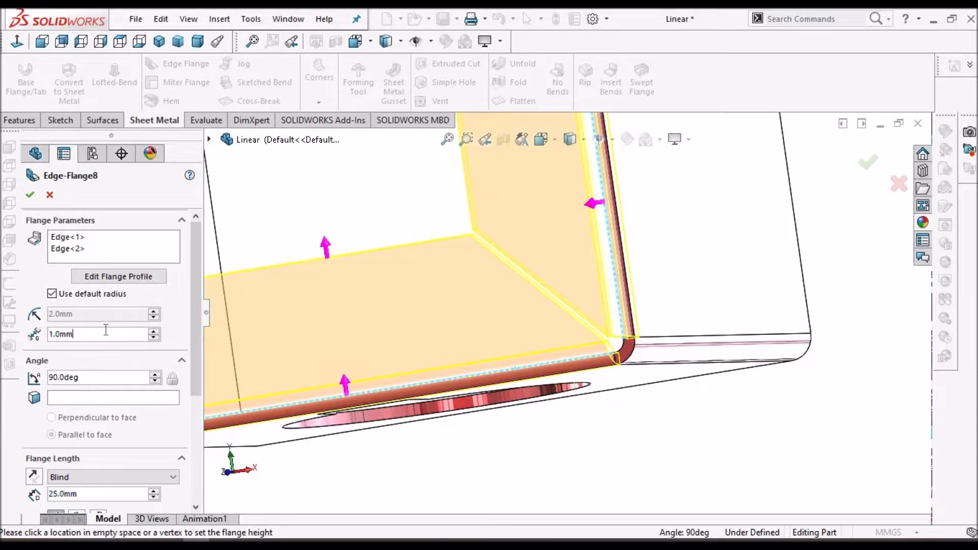
click(30, 195)
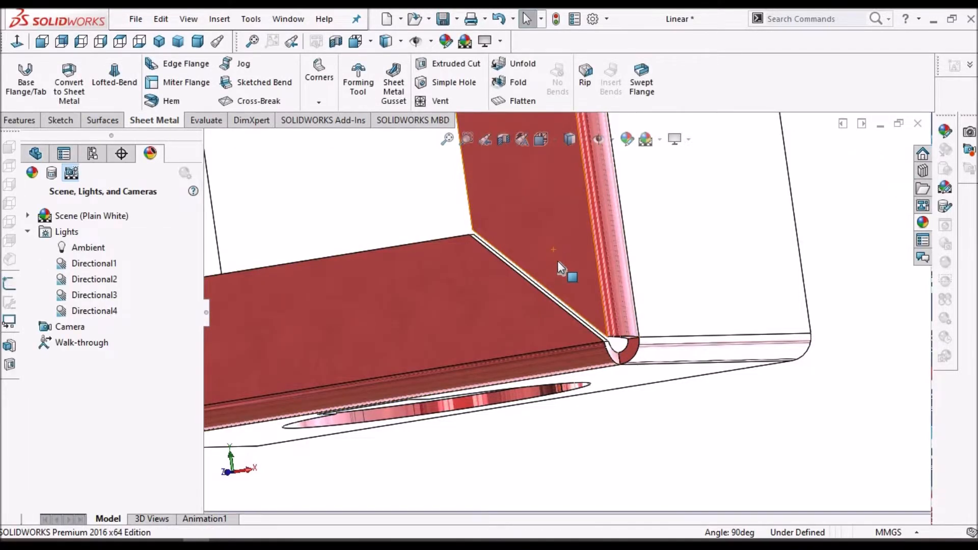
Step: Edit the flange running along the base's front edge and the adjoining wall edge, and set its gap distance to 3 mm
scroll(557, 260, up, 4)
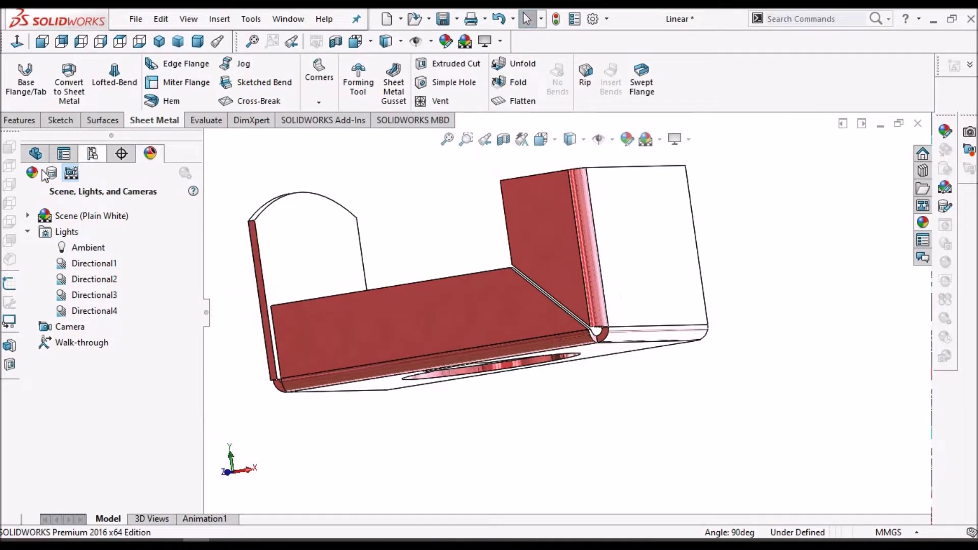
click(35, 153)
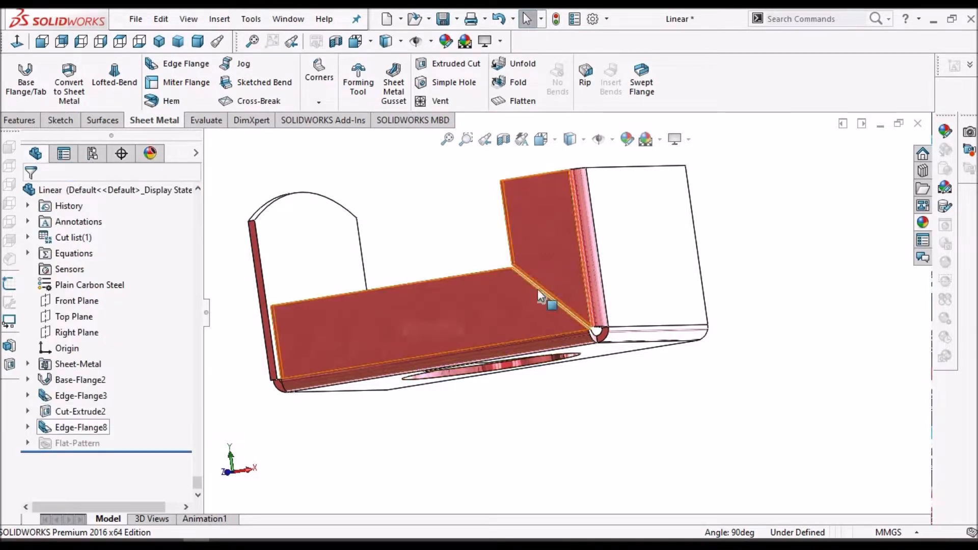
scroll(551, 288, down, 5)
mouse_move(539, 314)
middle_down()
mouse_move(590, 345)
mouse_move(572, 384)
mouse_move(538, 363)
mouse_move(583, 266)
mouse_move(583, 240)
mouse_move(533, 310)
middle_up()
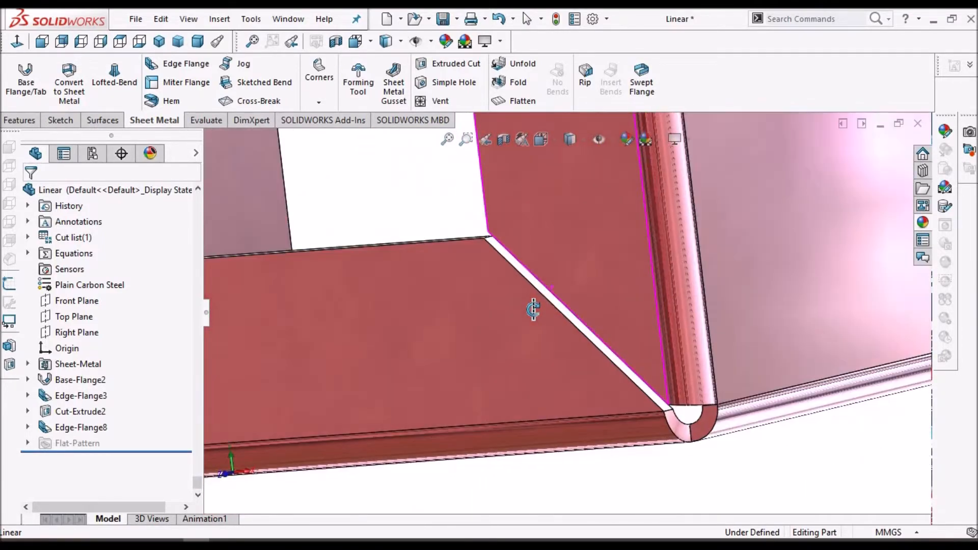
scroll(597, 289, up, 3)
right_click(81, 427)
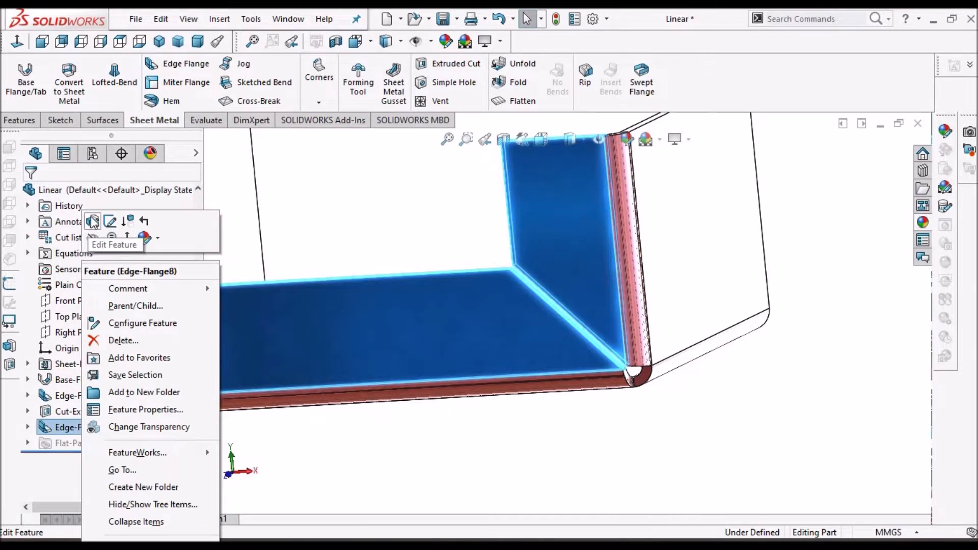
click(92, 222)
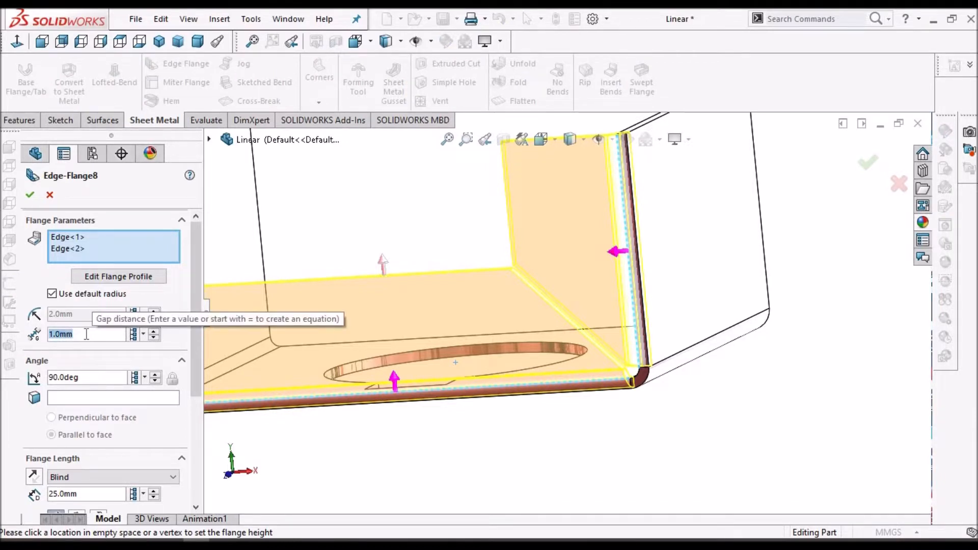
text(3)
key(Return)
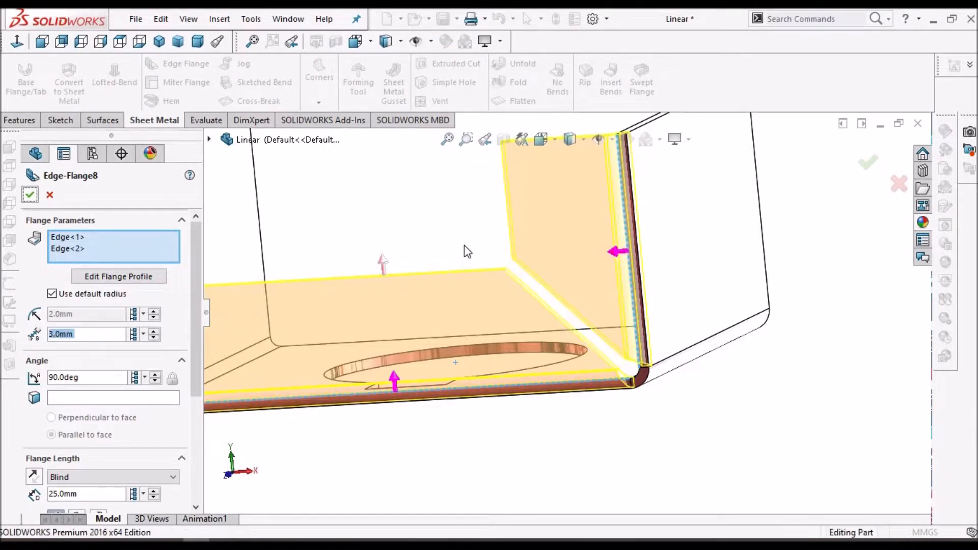
click(30, 194)
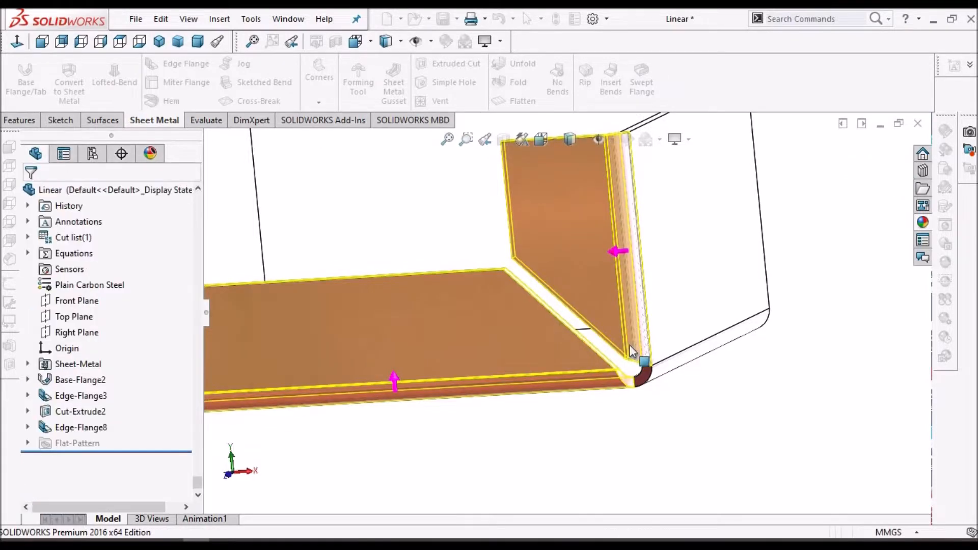
scroll(629, 338, up, 5)
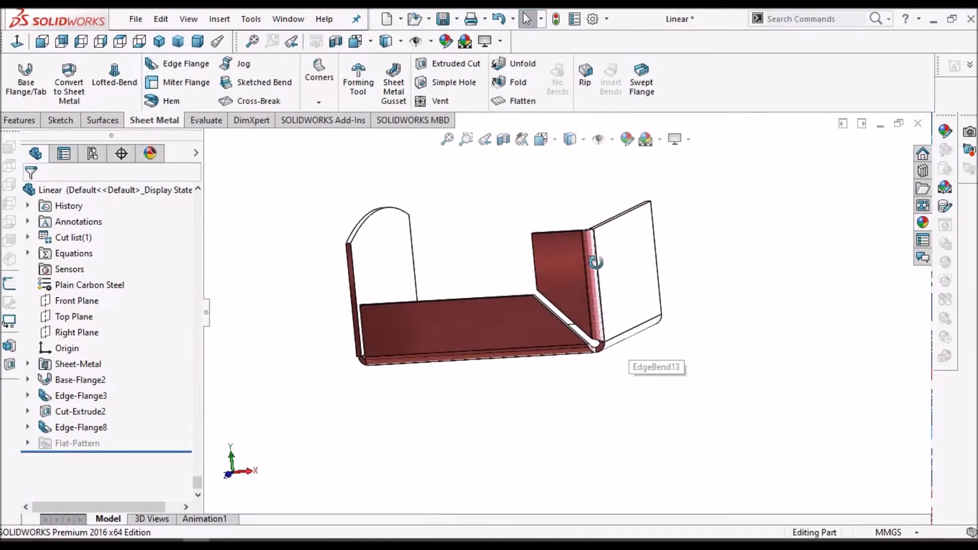
scroll(557, 322, down, 6)
middle_drag(548, 346, 631, 338)
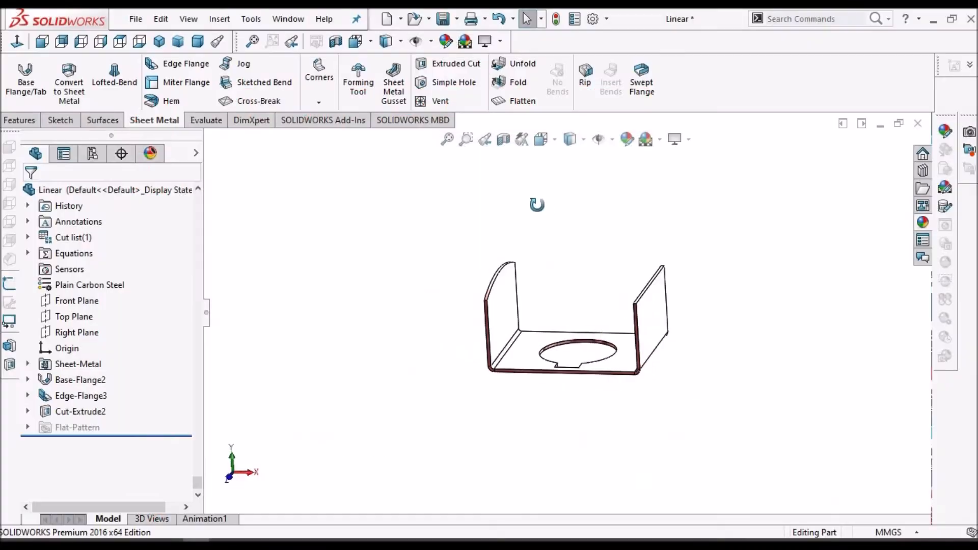
Step: Create a 47 mm edge flange at 90 degrees along the curved top edge of the arched wall, extending outward
middle_drag(537, 204, 551, 264)
scroll(551, 265, up, 3)
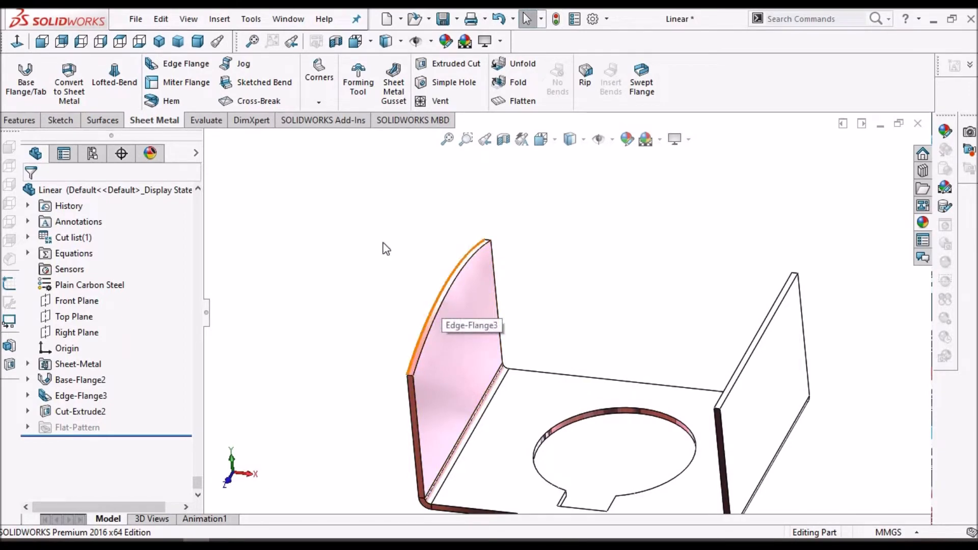
click(173, 65)
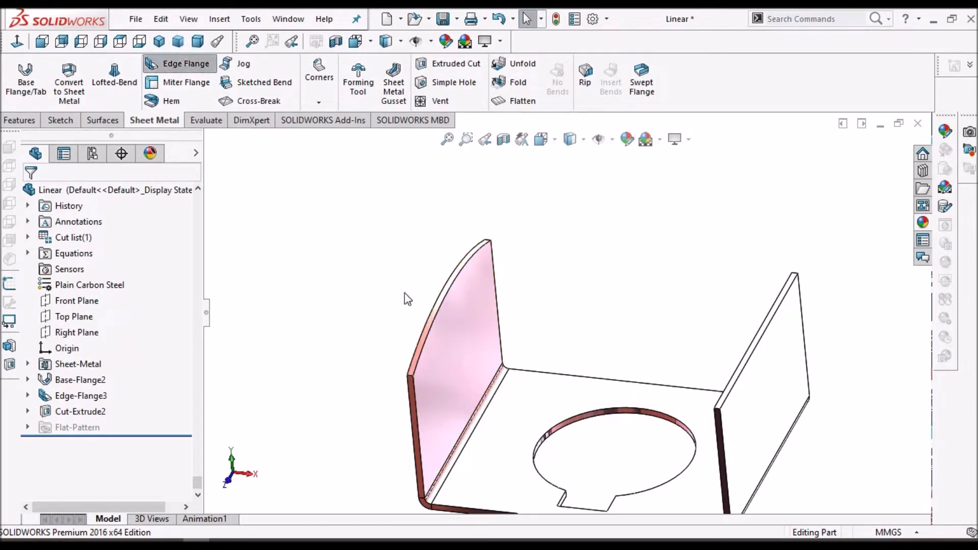
click(436, 299)
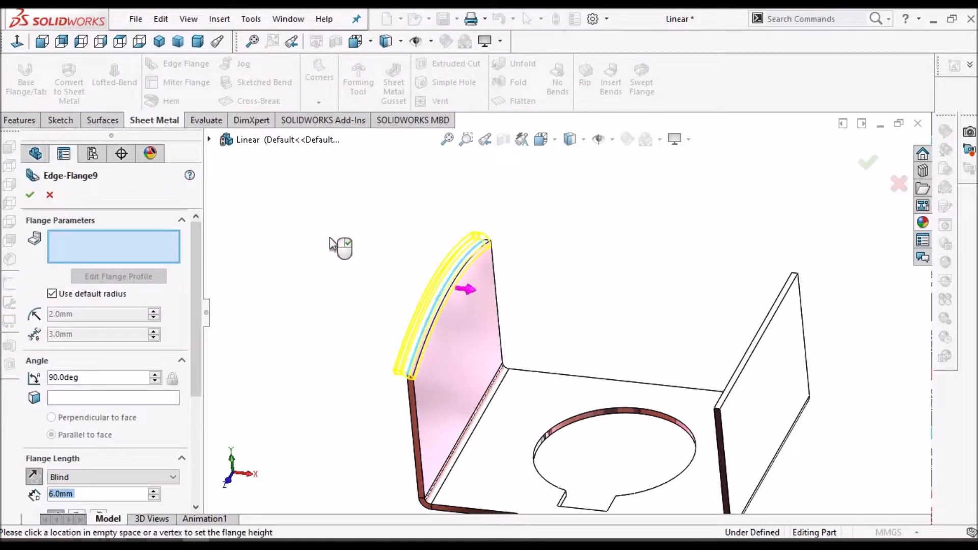
click(306, 245)
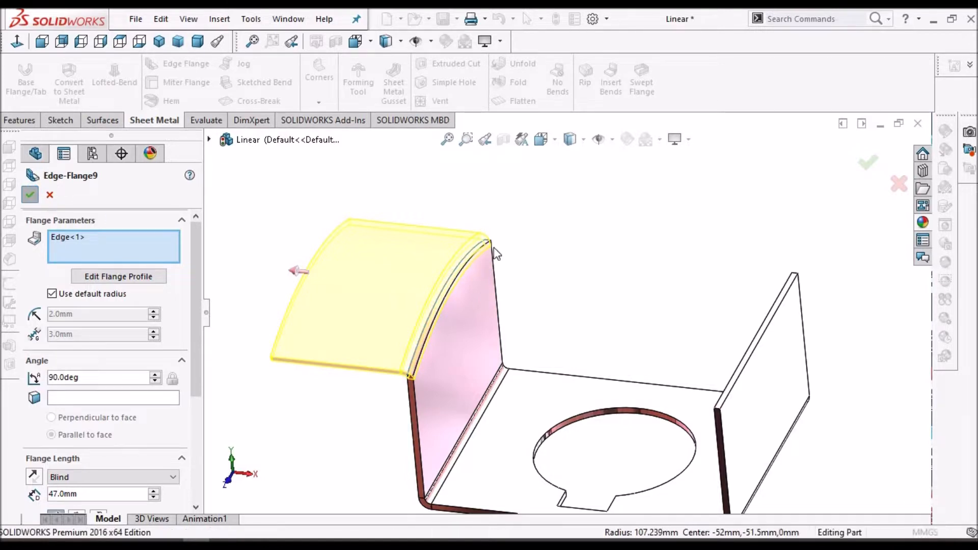
key(Return)
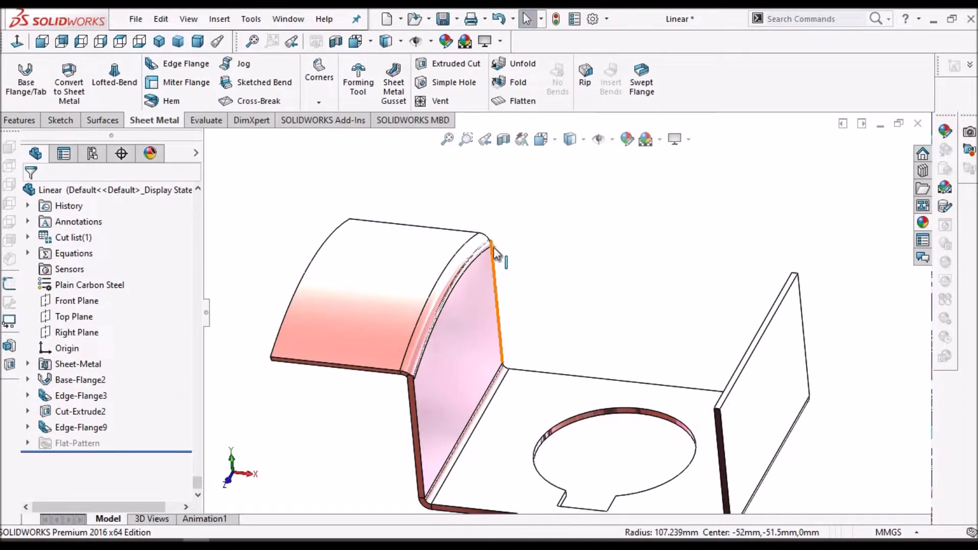
Step: Check the page on non-planar edges in Desc.pdf in the browser, and open the curved flange's 3D sketch in SOLIDWORKS to examine it
click(223, 541)
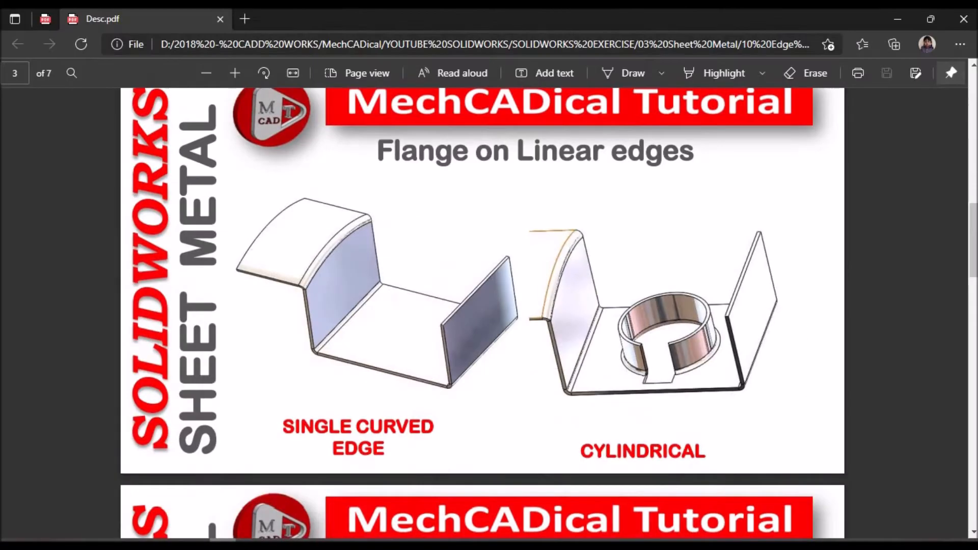
scroll(530, 445, down, 8)
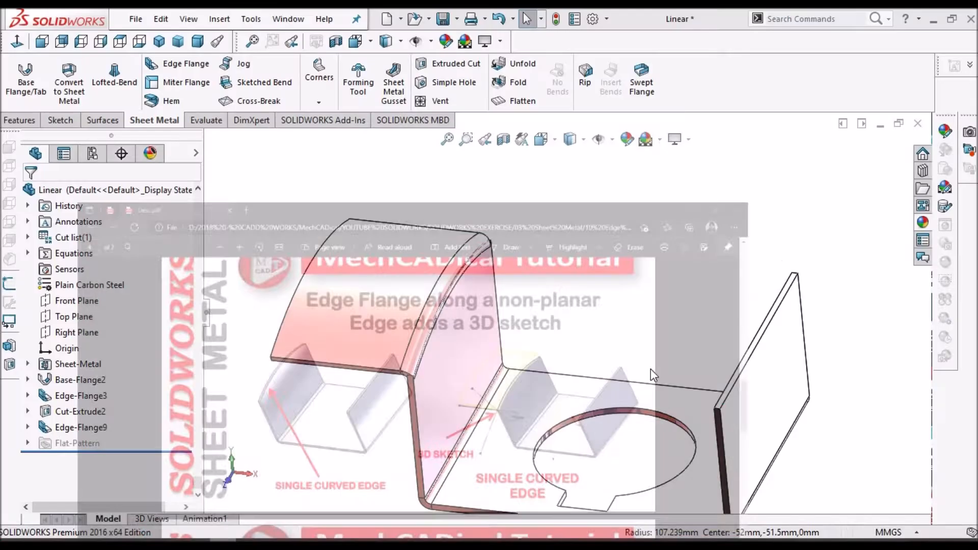
click(28, 427)
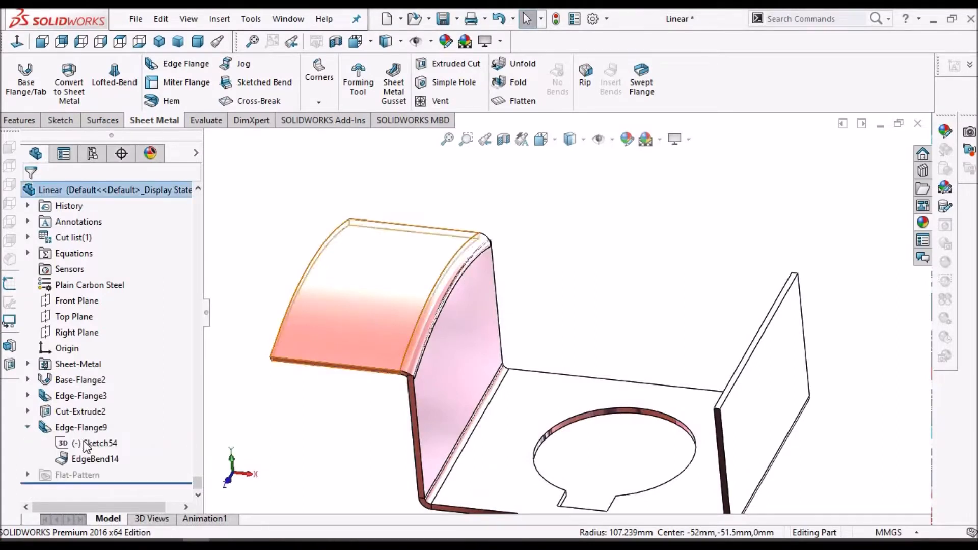
click(77, 443)
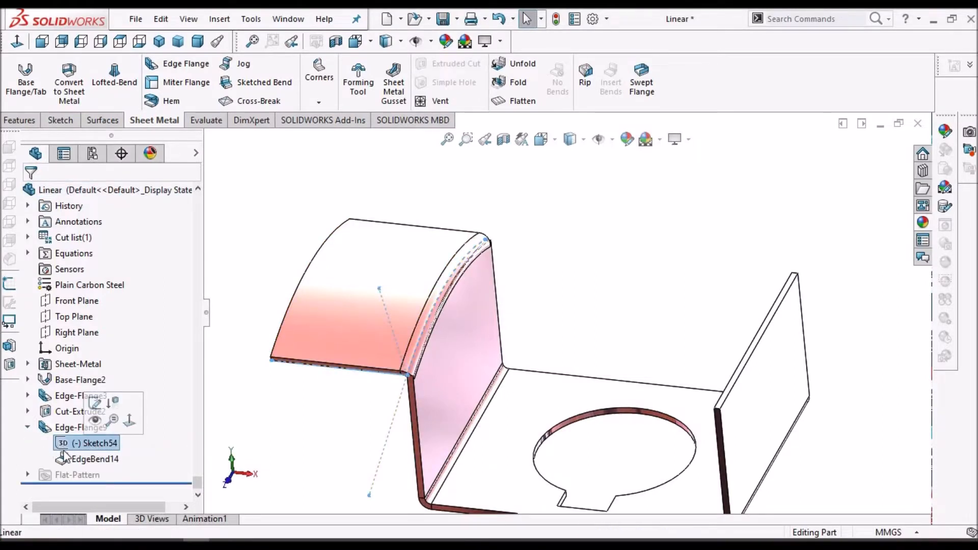
right_click(81, 444)
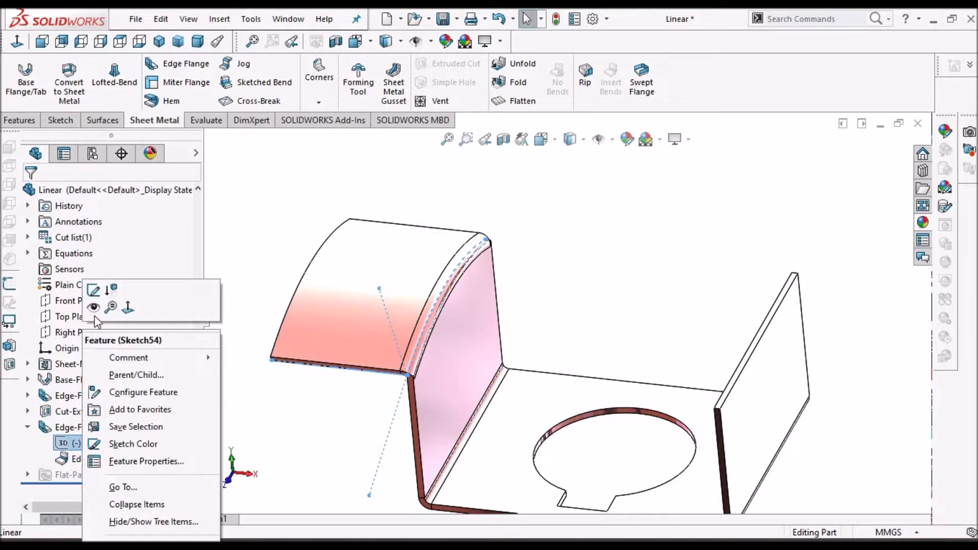
click(98, 293)
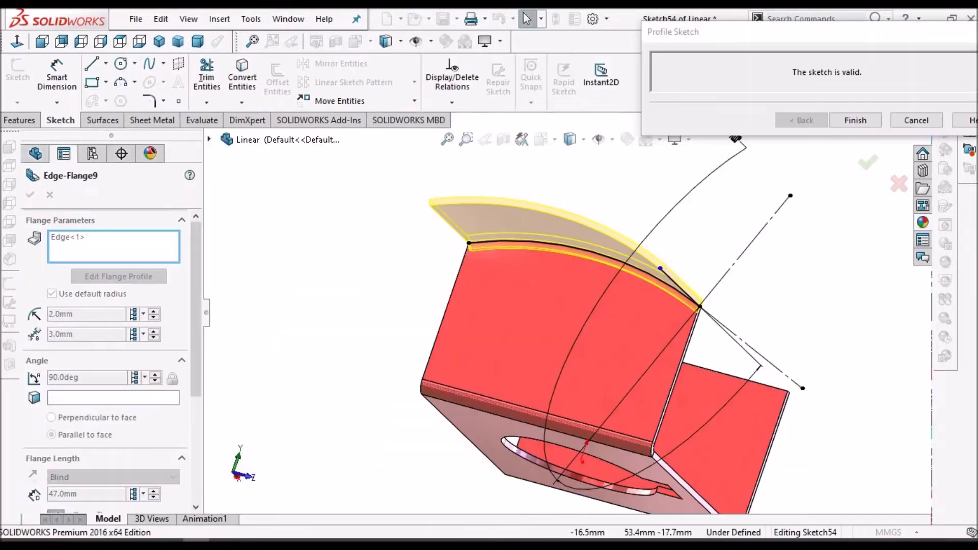
middle_drag(544, 292, 536, 292)
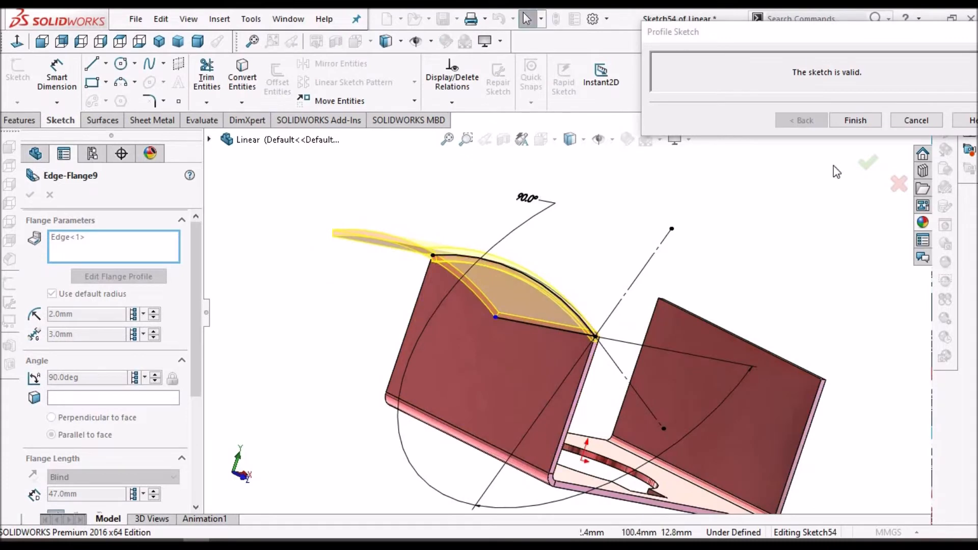
mouse_move(579, 305)
middle_down()
mouse_move(574, 270)
mouse_move(605, 251)
mouse_move(559, 273)
mouse_move(543, 306)
middle_up()
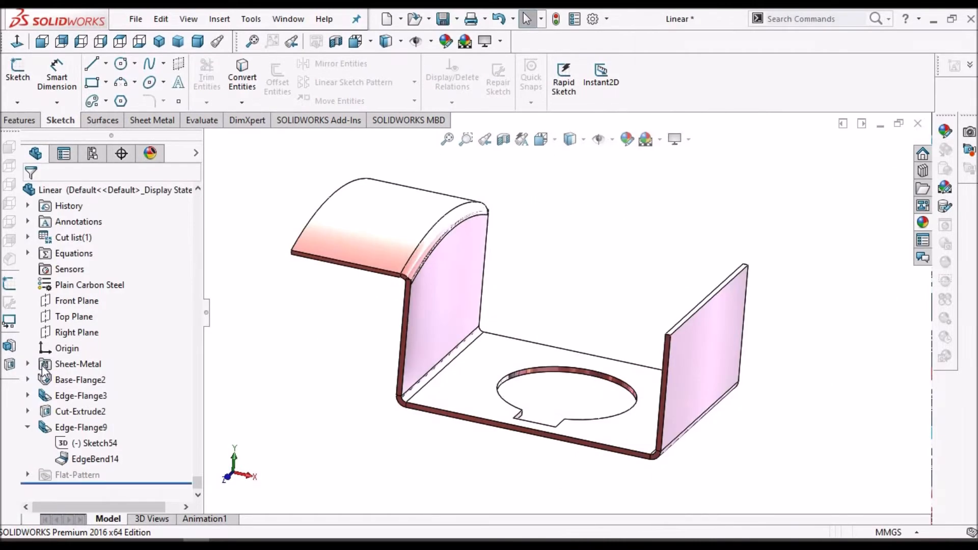
Step: Open the first profile sketch of the side-wall edge flange to examine whether it is a 2D or 3D sketch
click(28, 401)
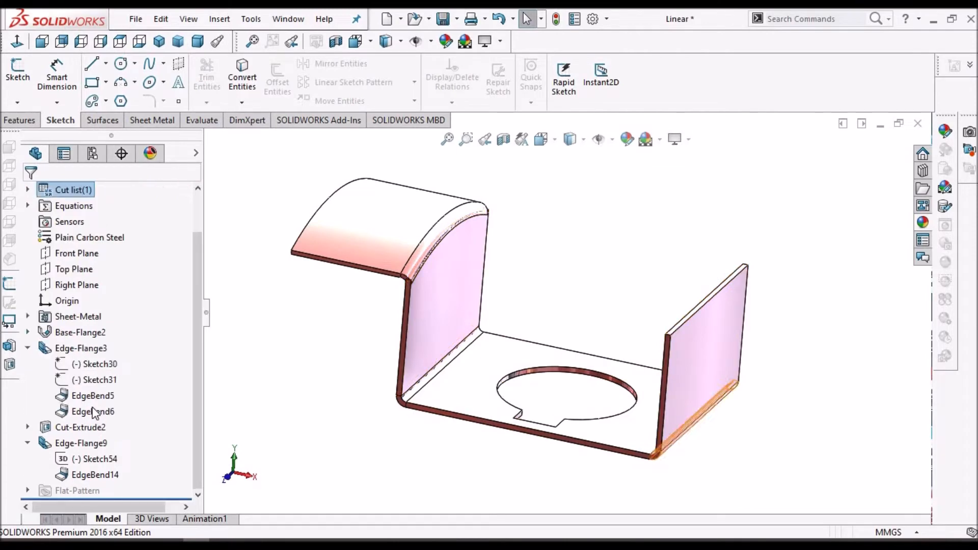
click(93, 364)
click(99, 325)
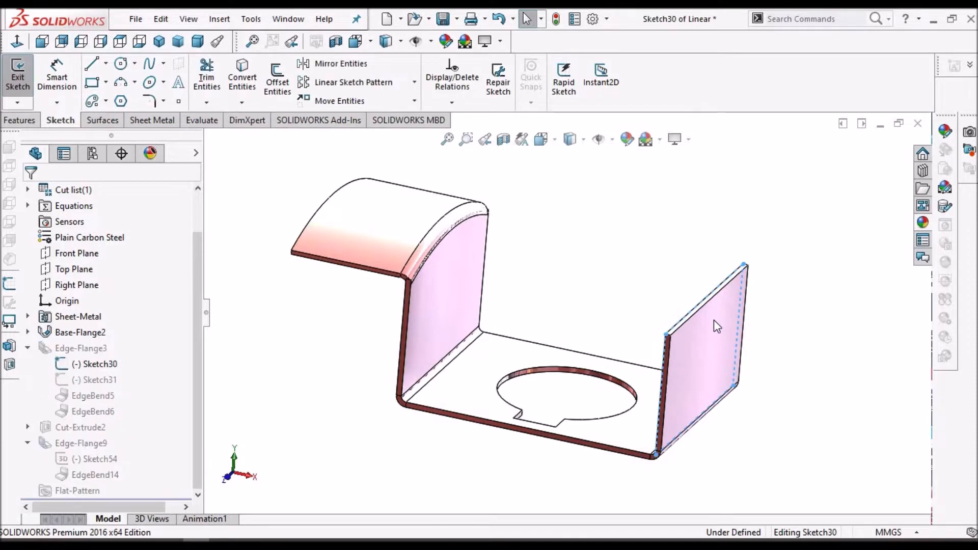
mouse_move(713, 318)
middle_down()
mouse_move(648, 295)
mouse_move(613, 312)
mouse_move(637, 354)
mouse_move(691, 360)
mouse_move(701, 388)
middle_up()
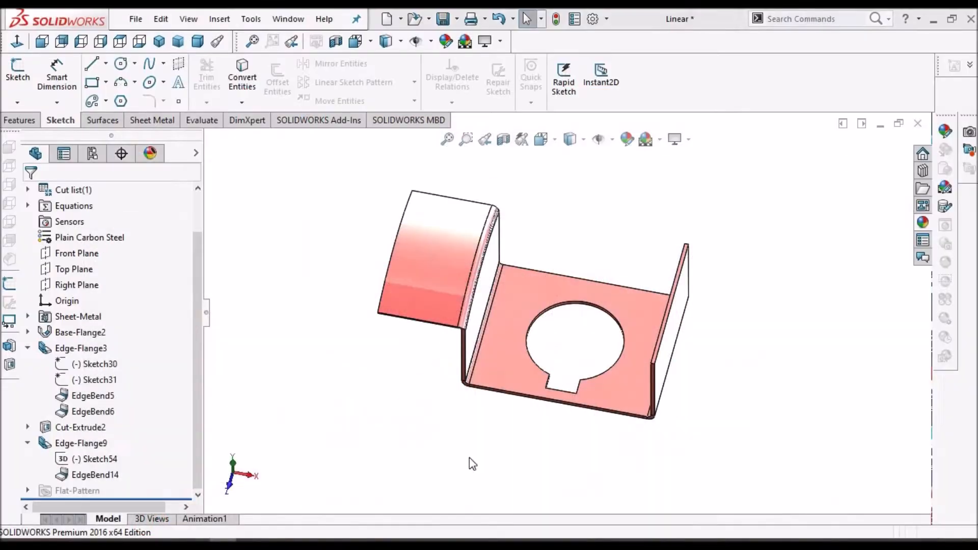
Step: Create a 10 mm edge flange at 90 degrees along the circular edge of the base's keyed cutout, pointing upward
click(143, 124)
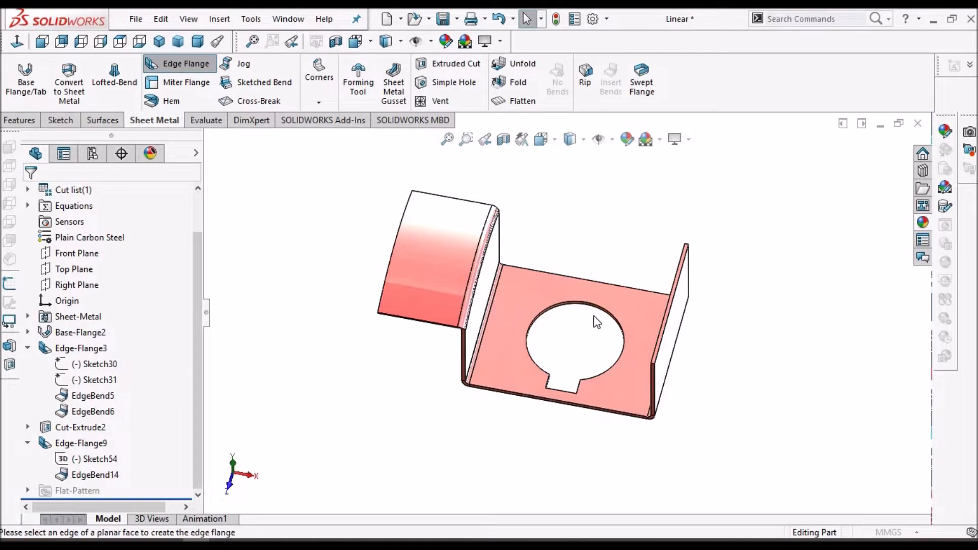
scroll(598, 316, down, 1)
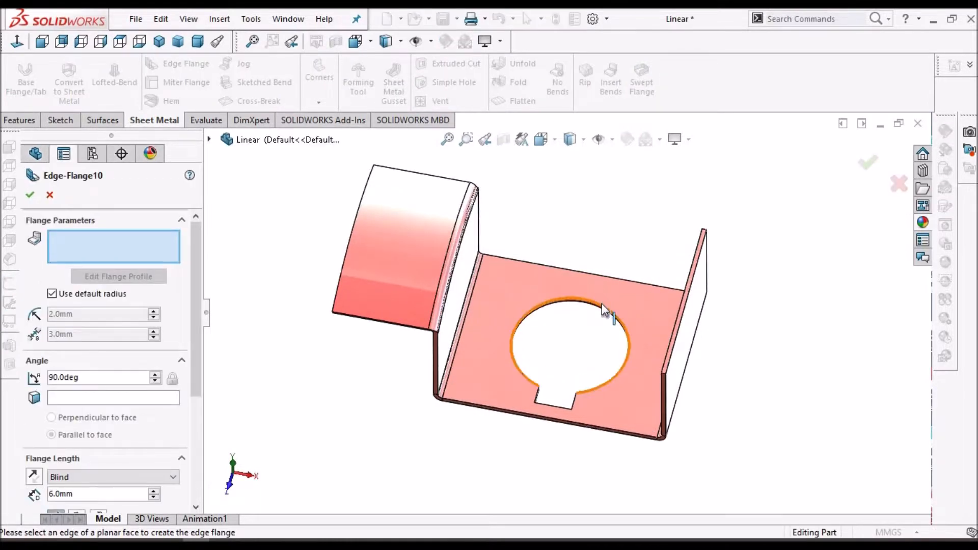
click(603, 310)
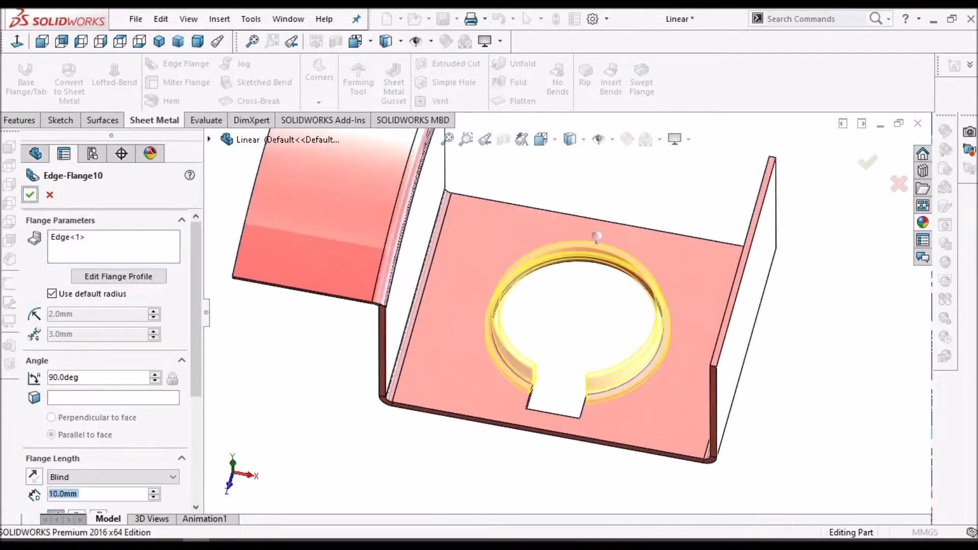
click(30, 195)
scroll(641, 279, up, 4)
mouse_move(606, 275)
middle_down()
mouse_move(613, 314)
mouse_move(613, 265)
middle_up()
scroll(613, 264, down, 4)
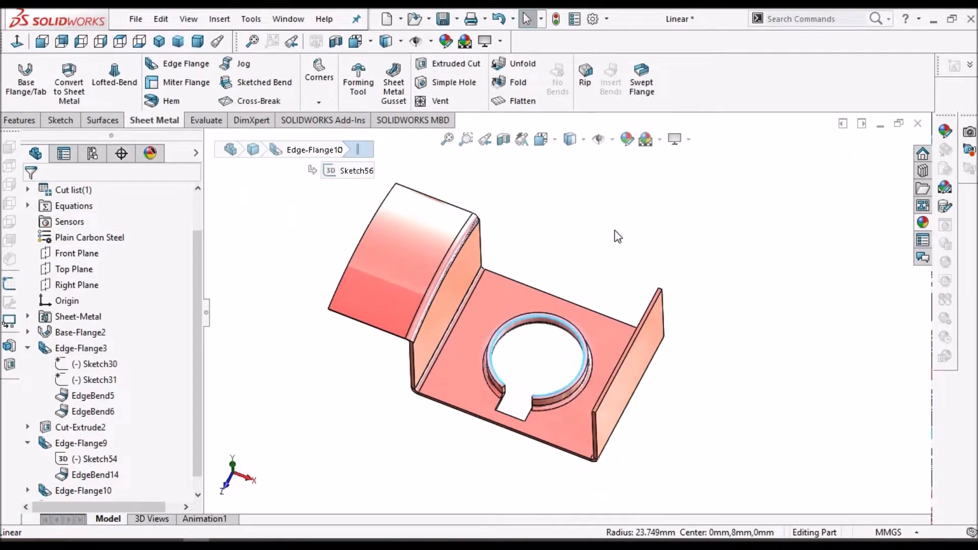
Step: Create an upward edge flange along the straight rear edge of the base
click(188, 64)
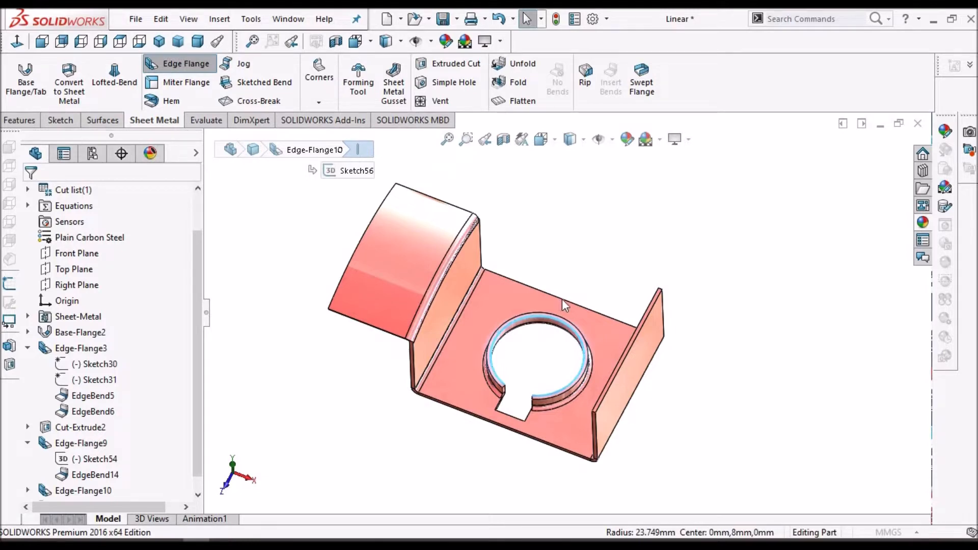
click(567, 264)
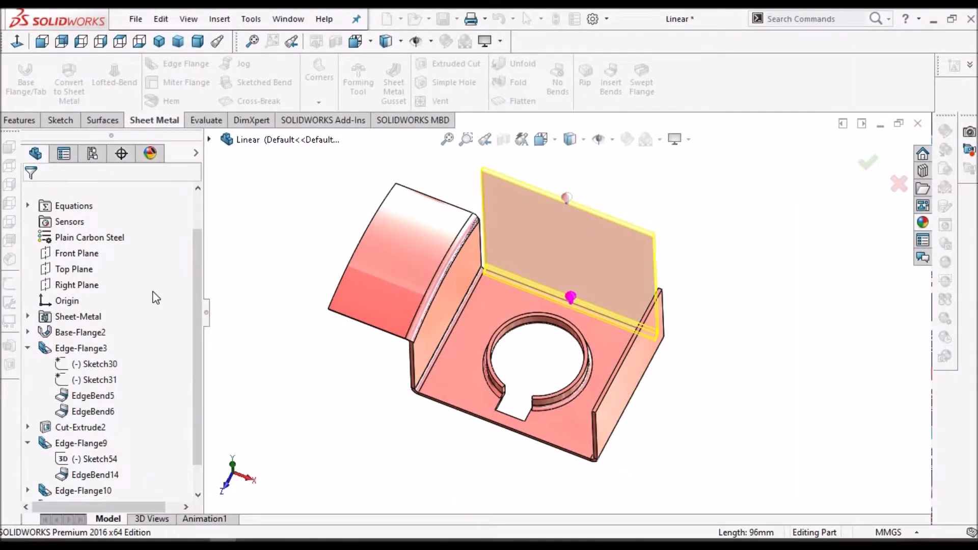
Step: Compare the sketch types under the circular and rear edge flanges, and open the rear flange's profile sketch
click(28, 491)
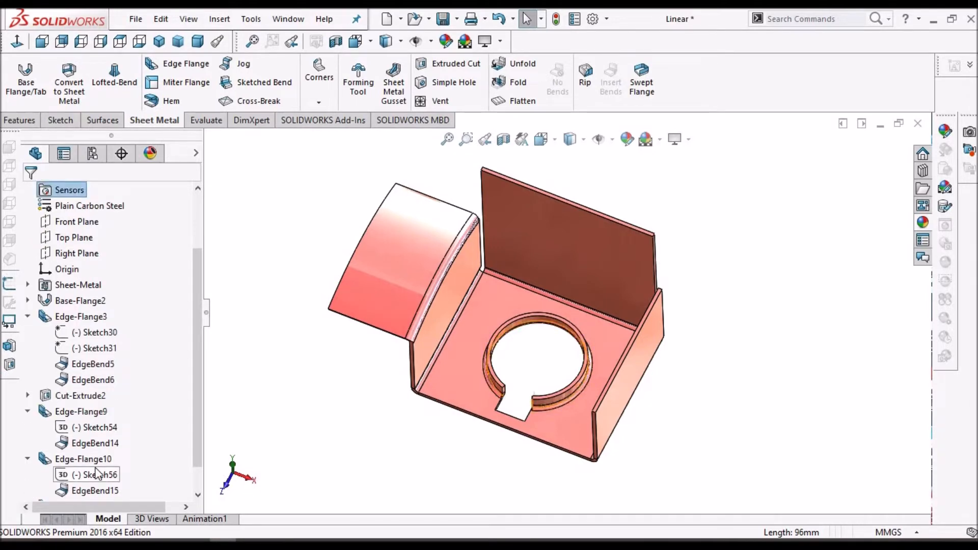
drag(198, 447, 207, 514)
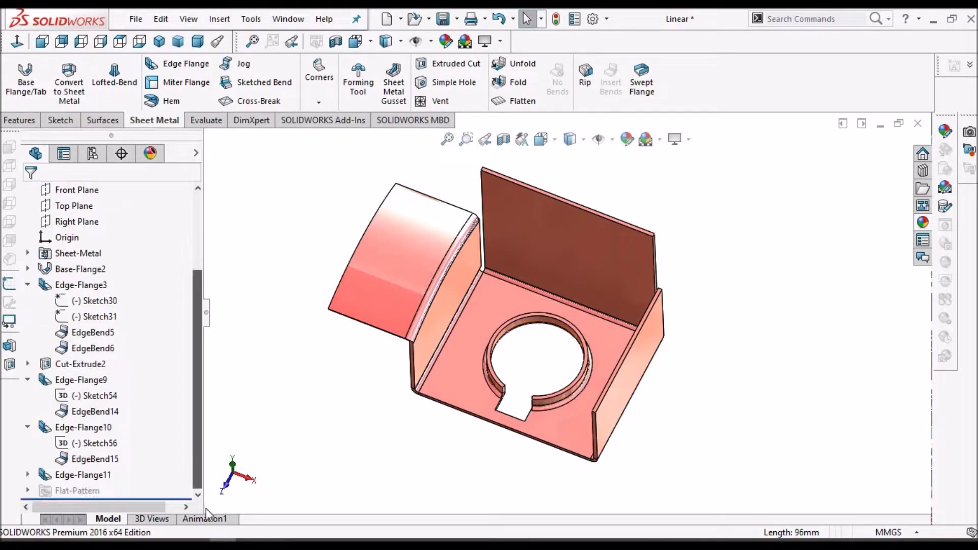
click(28, 475)
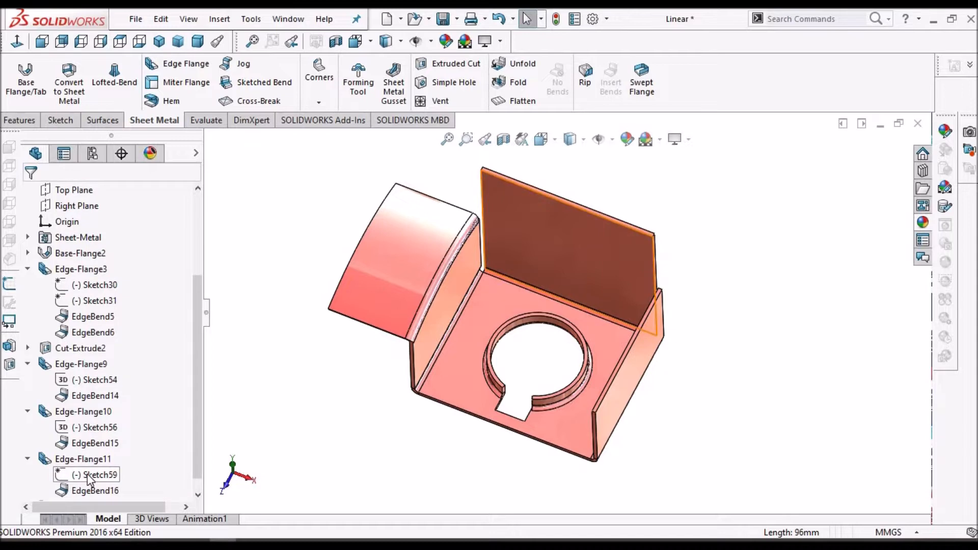
click(89, 476)
click(101, 435)
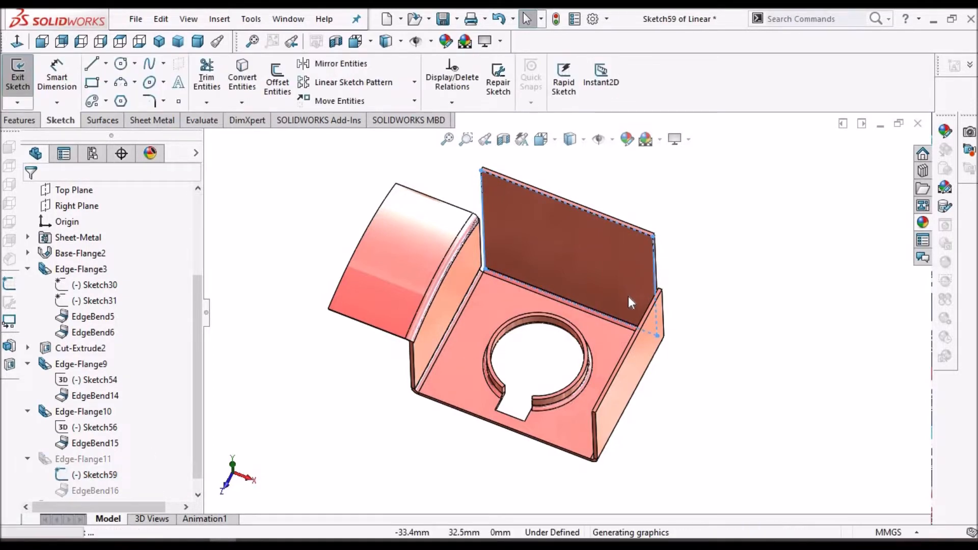
Step: Narrow the rear flange's profile sketch by moving both of its base corner points inward from the ends of the edge
mouse_move(570, 274)
middle_down()
mouse_move(478, 344)
mouse_move(465, 401)
middle_up()
scroll(464, 393, down, 6)
drag(451, 363, 519, 326)
scroll(638, 326, up, 4)
scroll(677, 251, down, 3)
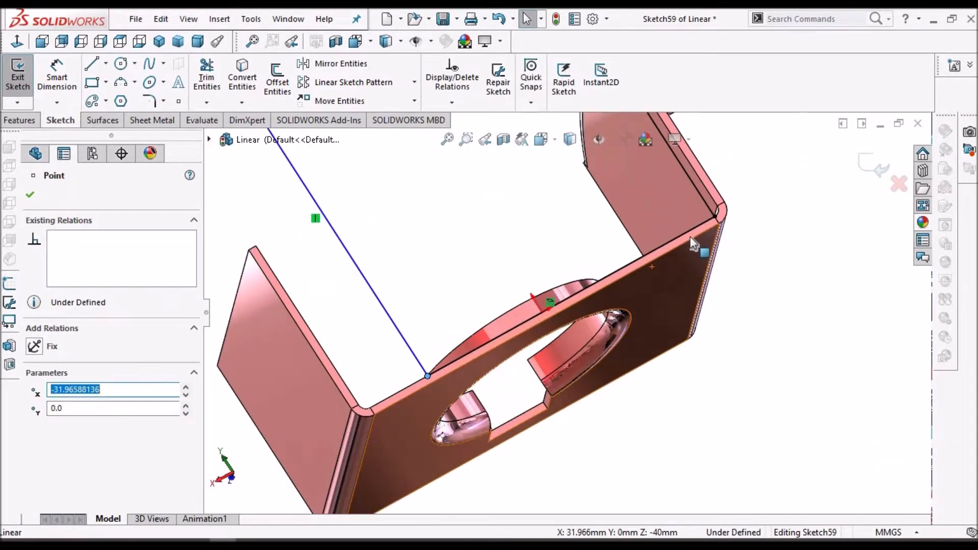
scroll(689, 236, down, 2)
drag(710, 216, 634, 255)
scroll(450, 356, up, 4)
scroll(437, 300, up, 1)
mouse_move(437, 300)
middle_down()
mouse_move(438, 312)
mouse_move(444, 303)
middle_up()
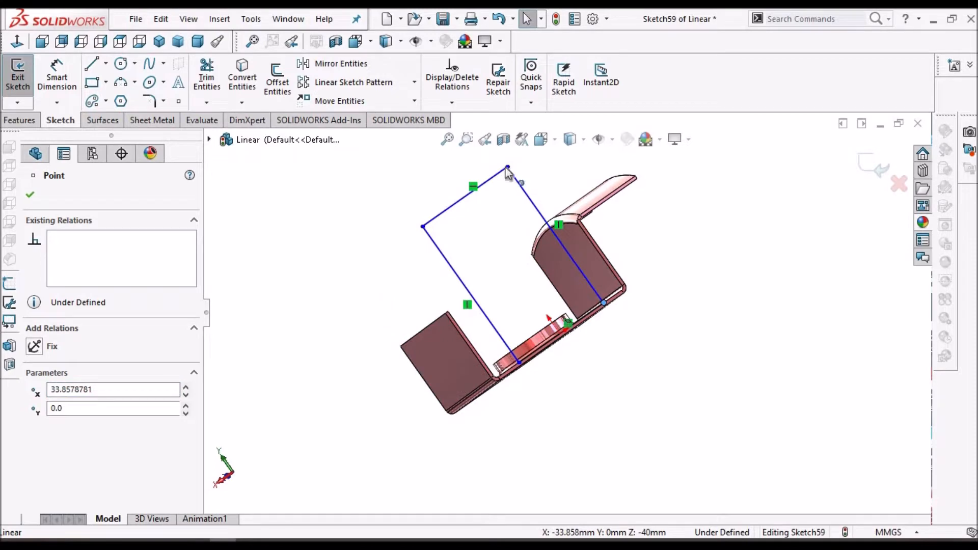
Step: Lower the profile's upper edge to about 47 mm above the base and exit the sketch
mouse_move(508, 167)
mouse_down()
mouse_move(541, 201)
mouse_move(551, 243)
mouse_up()
click(30, 194)
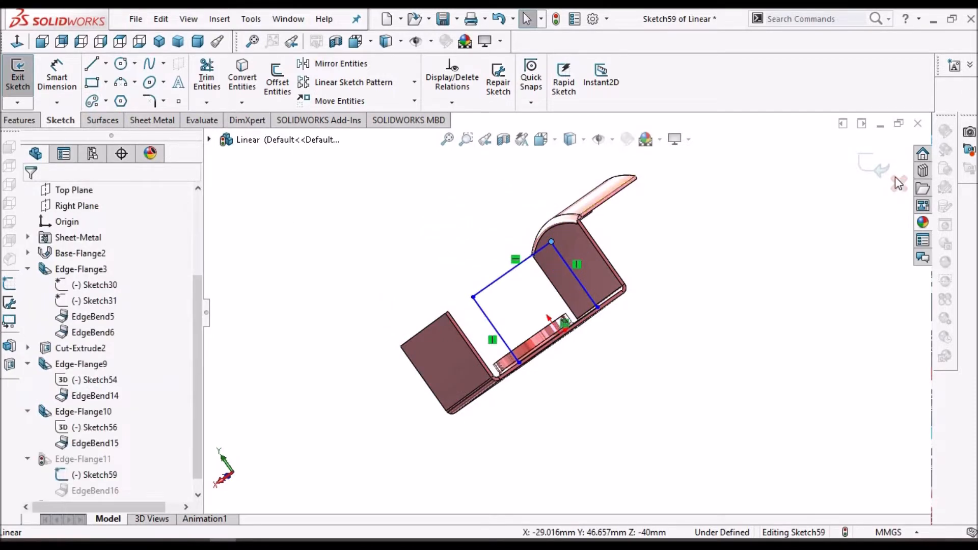
click(872, 164)
Step: Edit the rear edge flange to use a custom relief type of Tear
mouse_move(679, 265)
middle_down()
mouse_move(690, 286)
mouse_move(633, 340)
middle_up()
scroll(621, 321, down, 5)
middle_drag(536, 360, 571, 358)
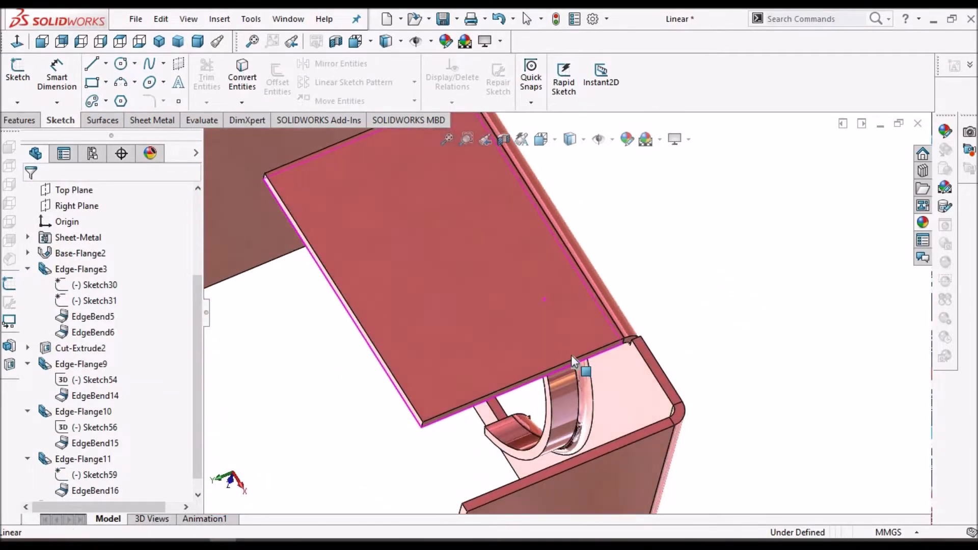
middle_drag(626, 320, 549, 362)
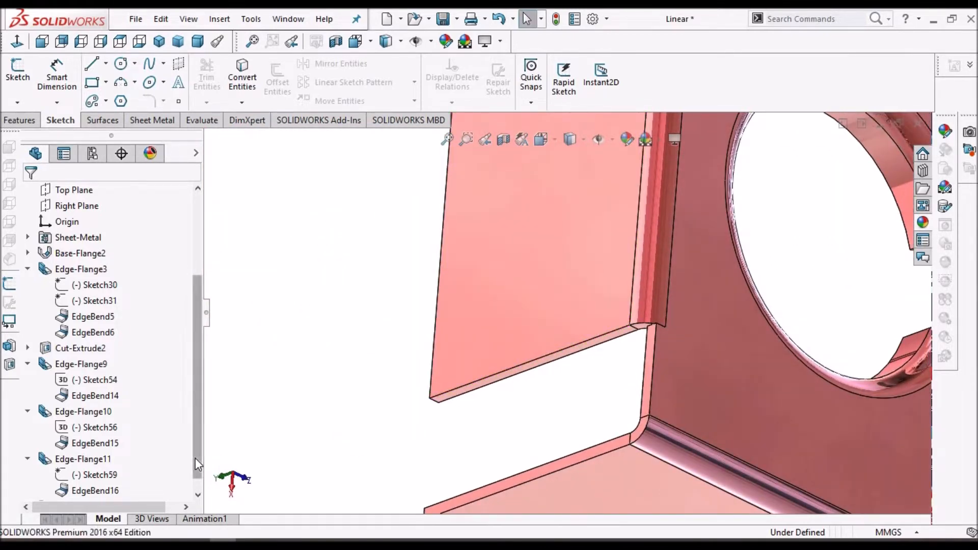
scroll(195, 457, down, 1)
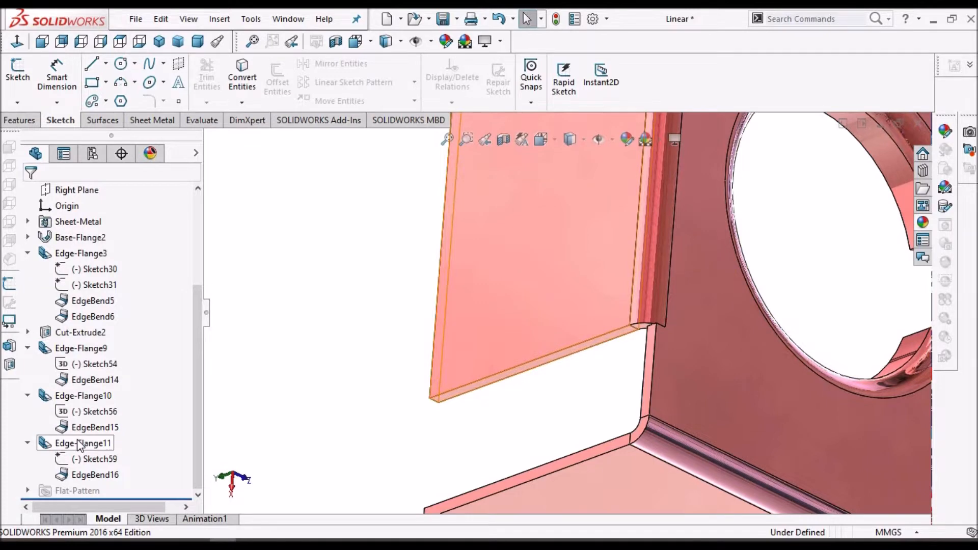
click(76, 442)
right_click(76, 443)
click(87, 224)
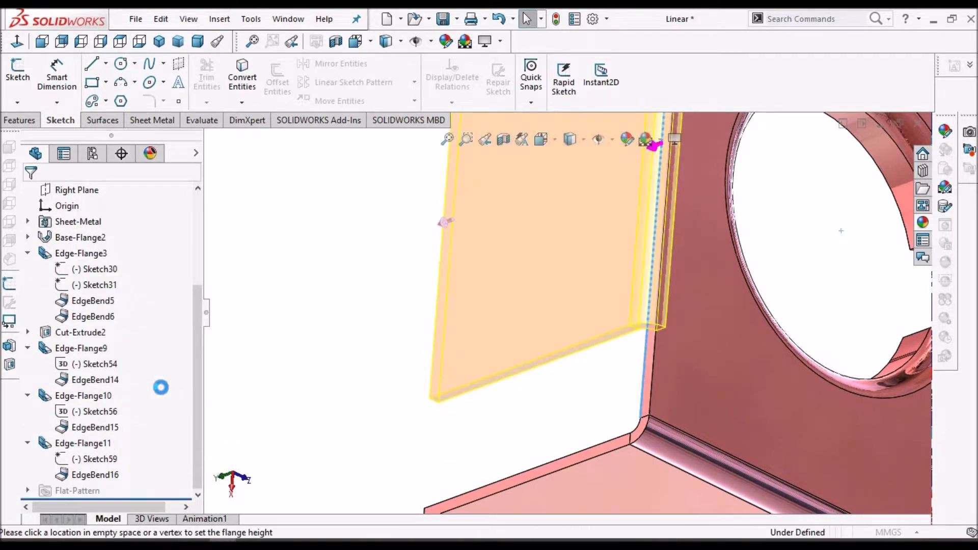
drag(196, 389, 198, 508)
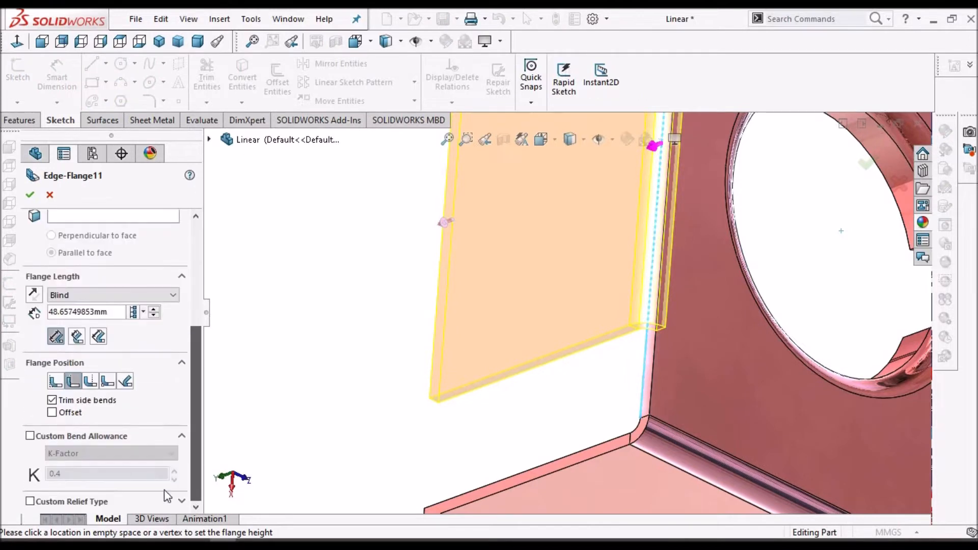
click(86, 503)
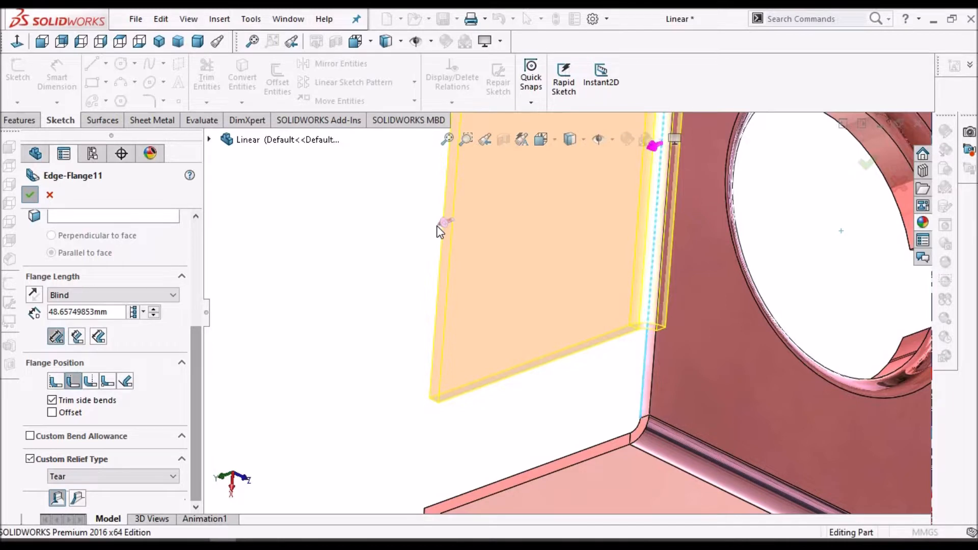
Step: Flatten the part to inspect the tear relief at the rear flange's corner, and return to the folded state
scroll(540, 229, up, 2)
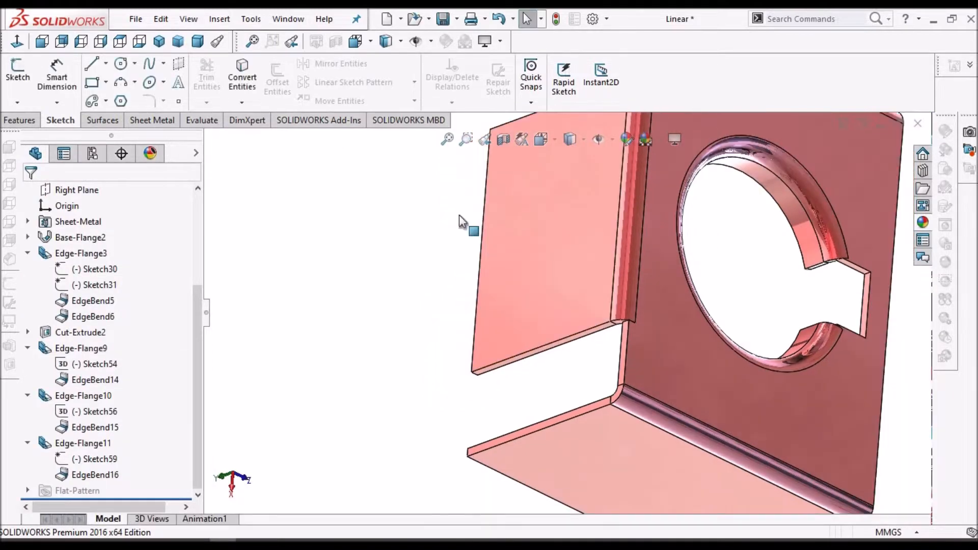
click(155, 119)
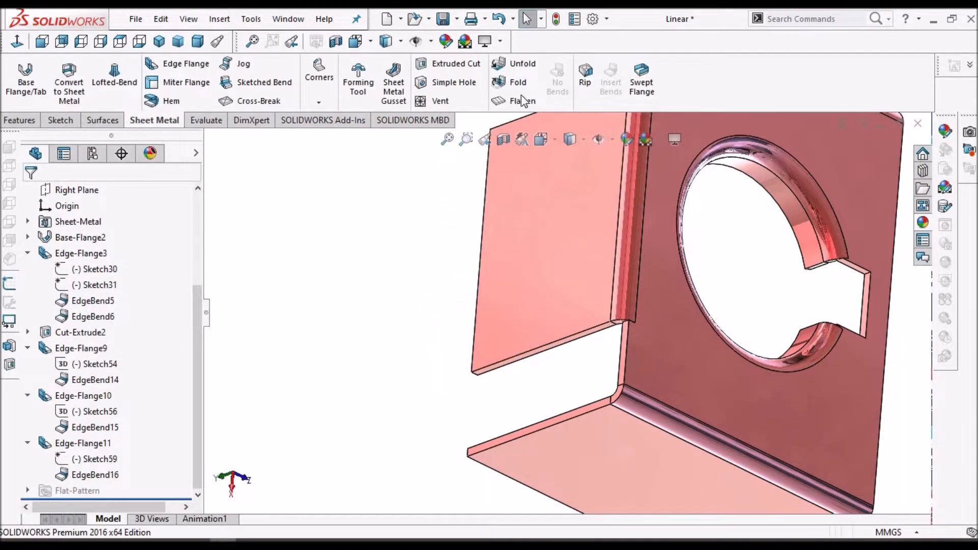
click(523, 101)
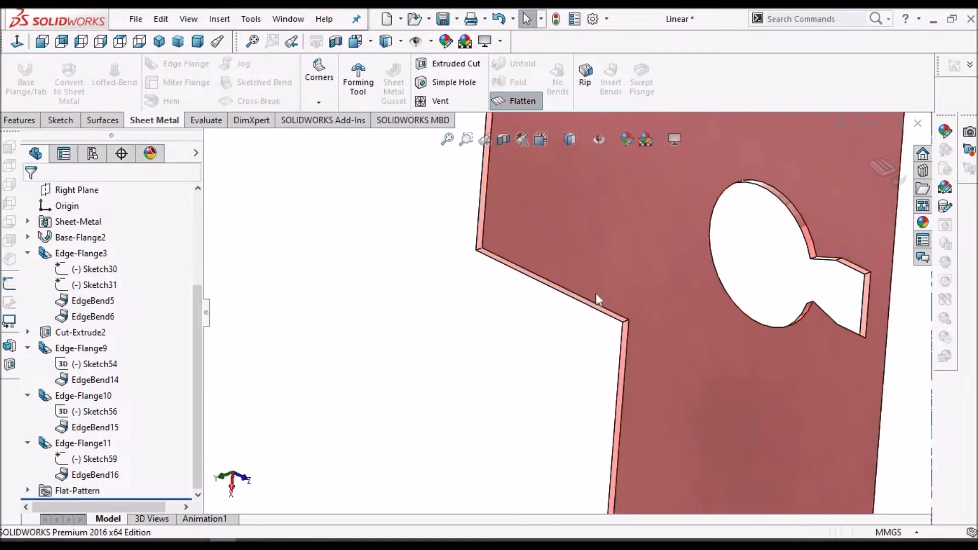
scroll(575, 346, down, 3)
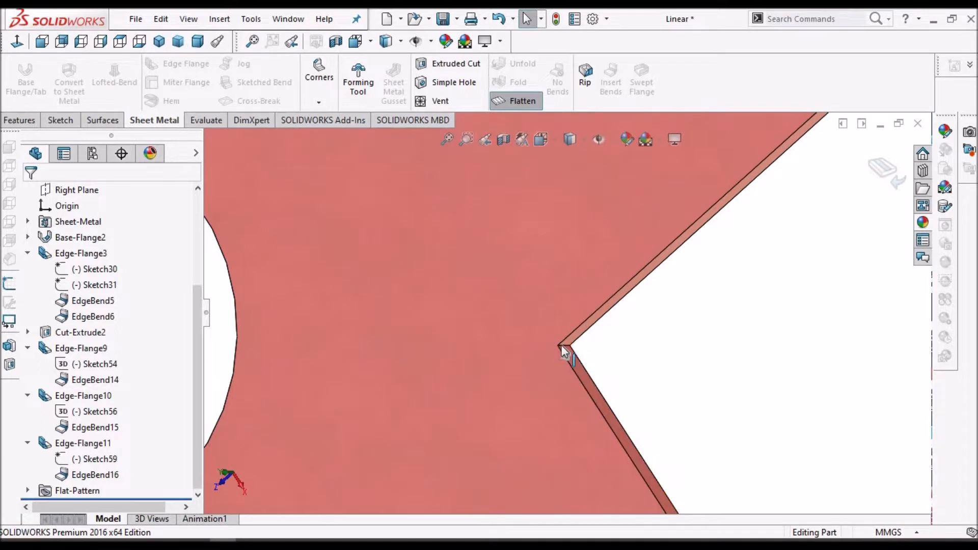
scroll(564, 344, up, 4)
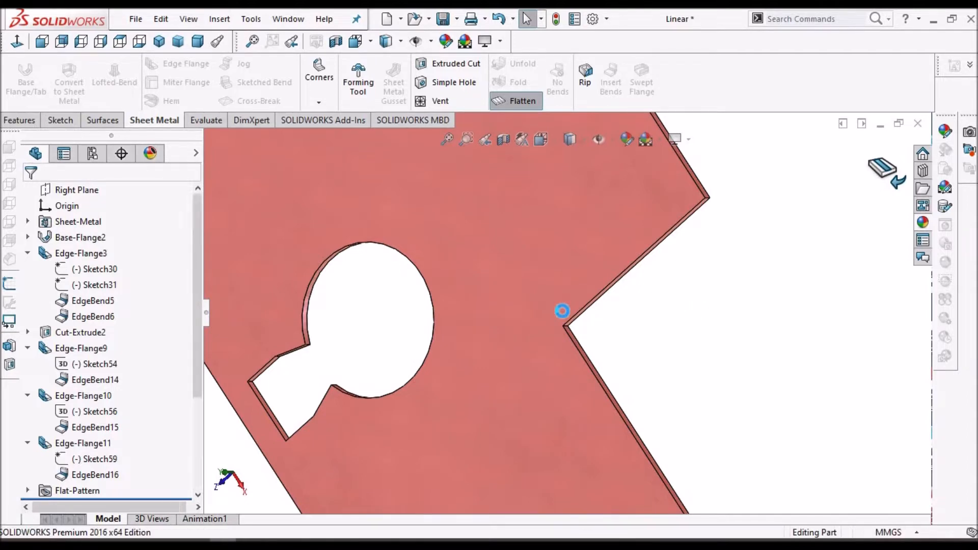
middle_drag(572, 338, 623, 321)
scroll(555, 336, up, 5)
scroll(475, 341, down, 4)
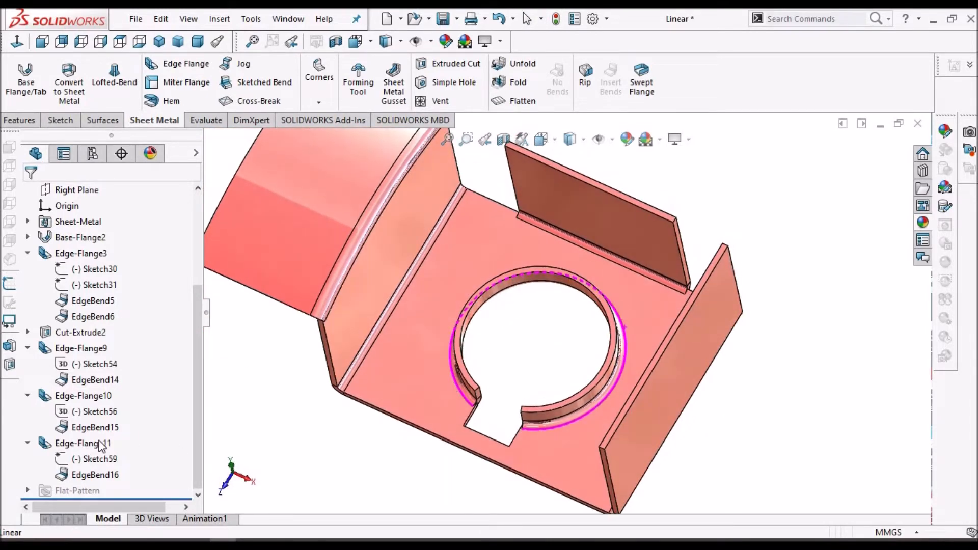
Step: Switch to Desc.pdf to view the Custom Relief Type illustrations, and return to the SOLIDWORKS model
right_click(83, 444)
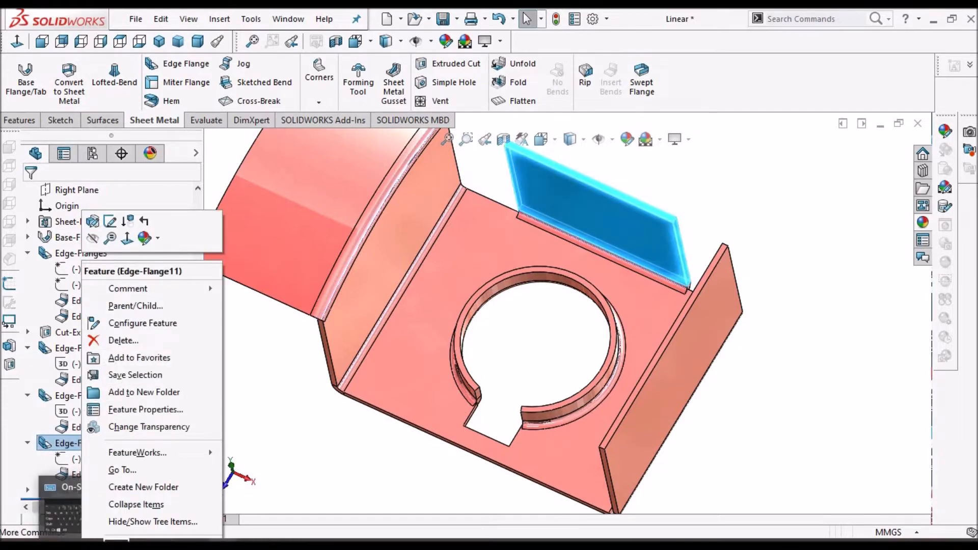
click(197, 543)
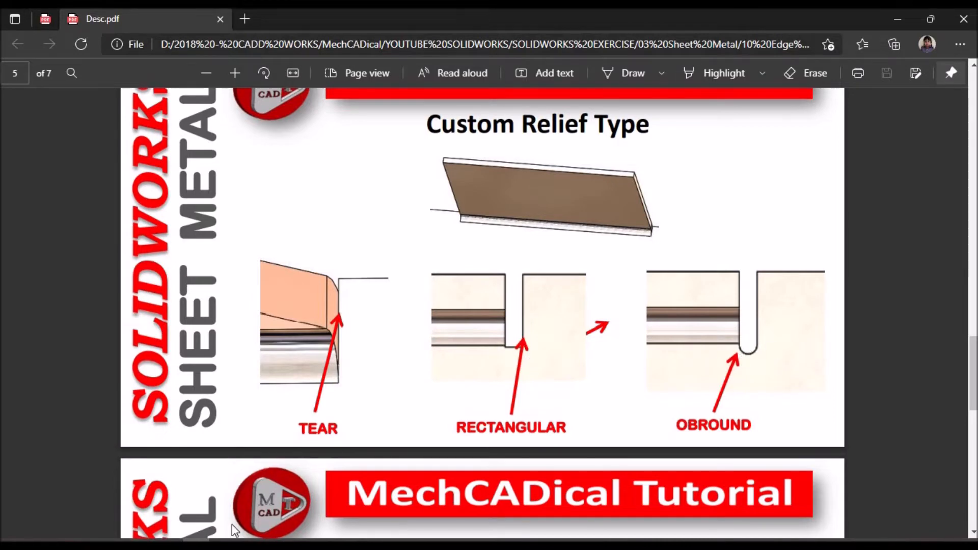
click(223, 542)
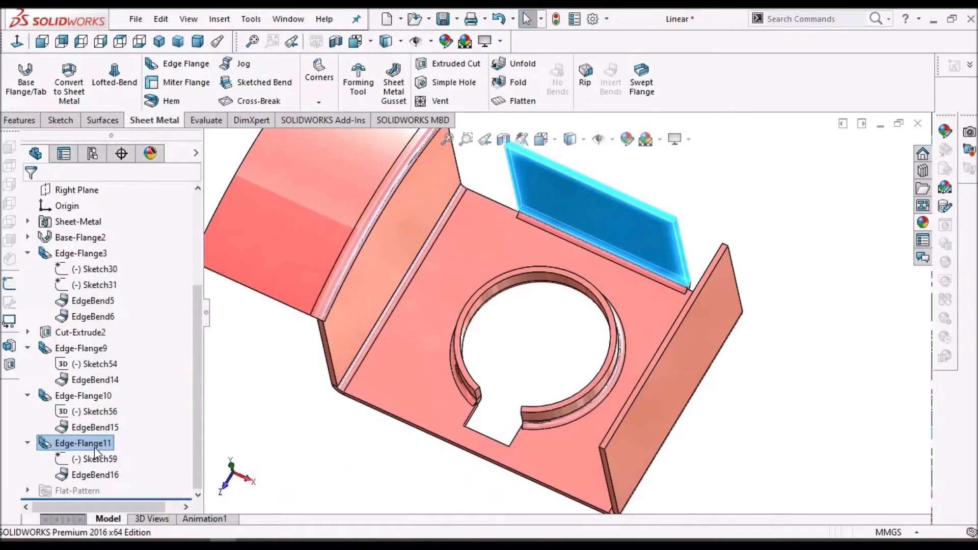
Step: Edit the rear edge flange and change its custom relief type to Rectangle
right_click(93, 447)
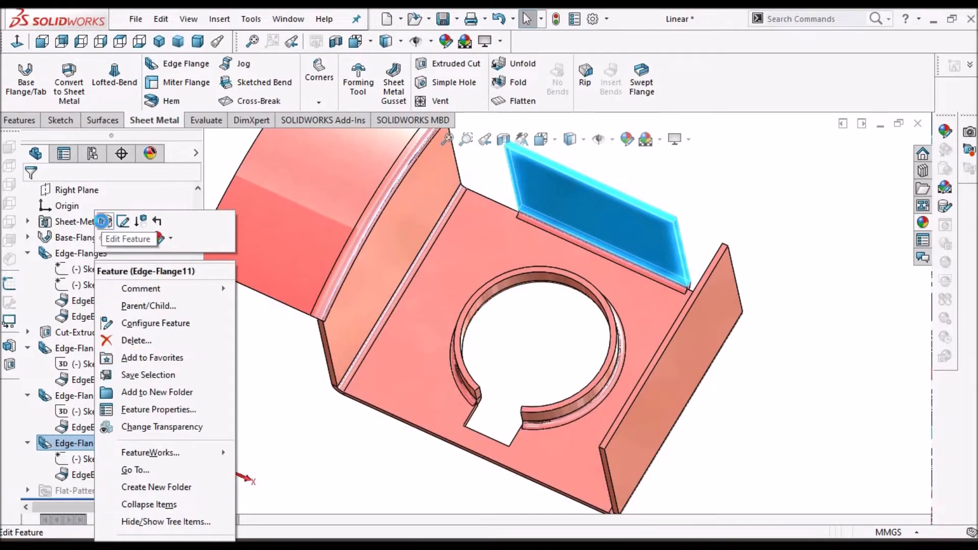
click(101, 221)
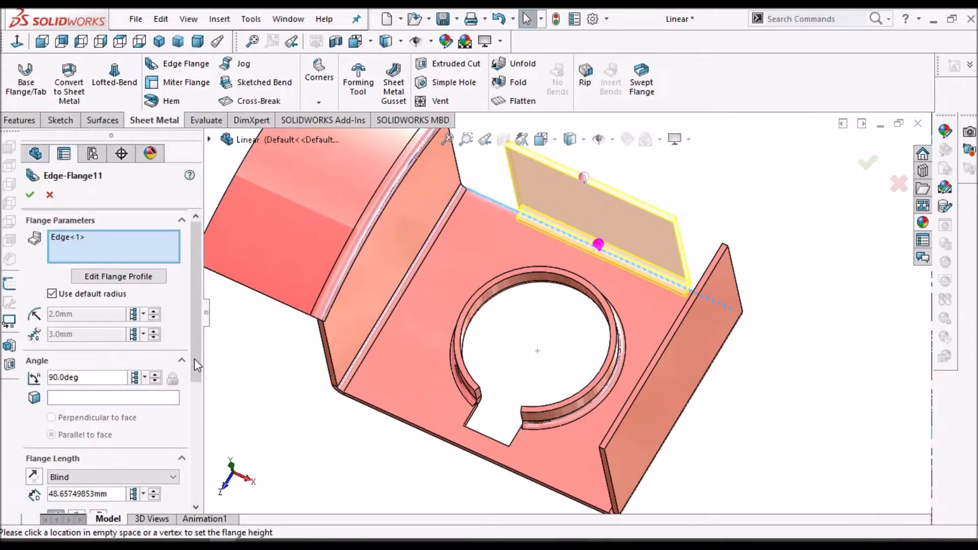
drag(196, 361, 198, 508)
click(173, 477)
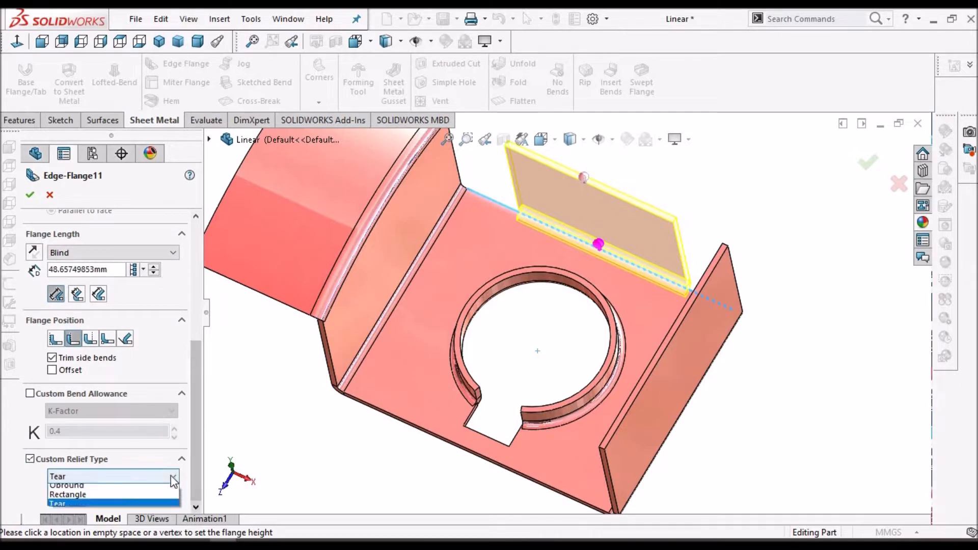
click(127, 498)
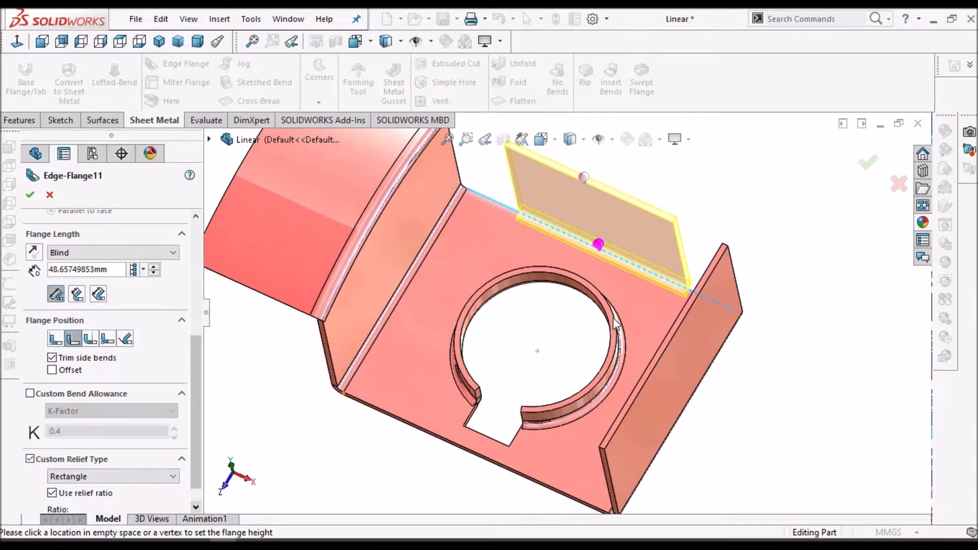
Step: Disable the relief ratio, set the rectangular relief's width and depth to 1 mm each, and accept the flange
scroll(680, 298, down, 4)
middle_drag(701, 289, 713, 305)
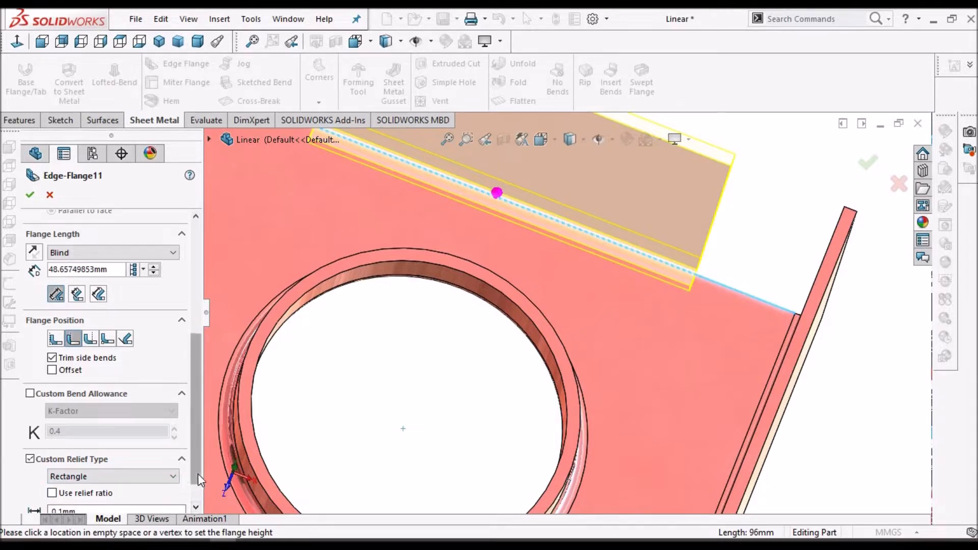
scroll(197, 474, down, 1)
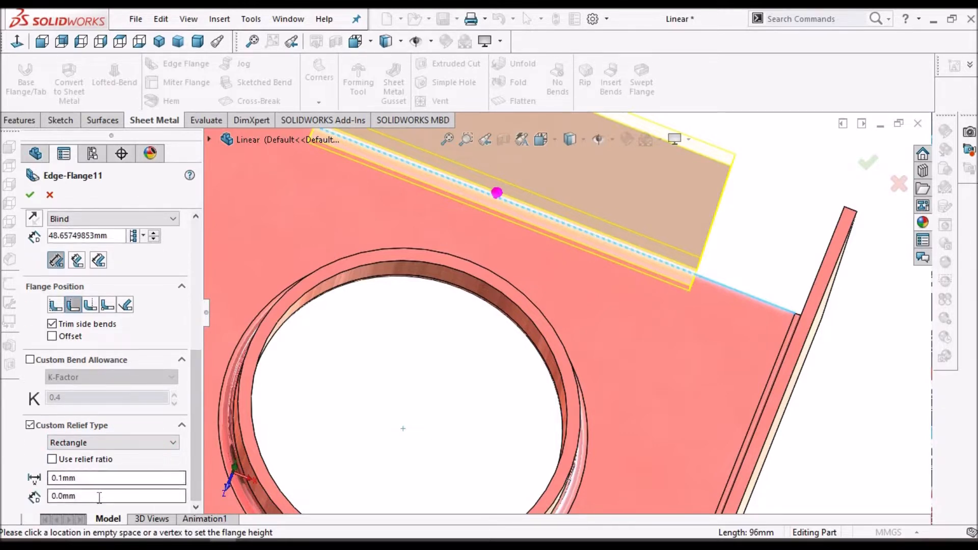
text(1)
key(shift+Tab)
text(1)
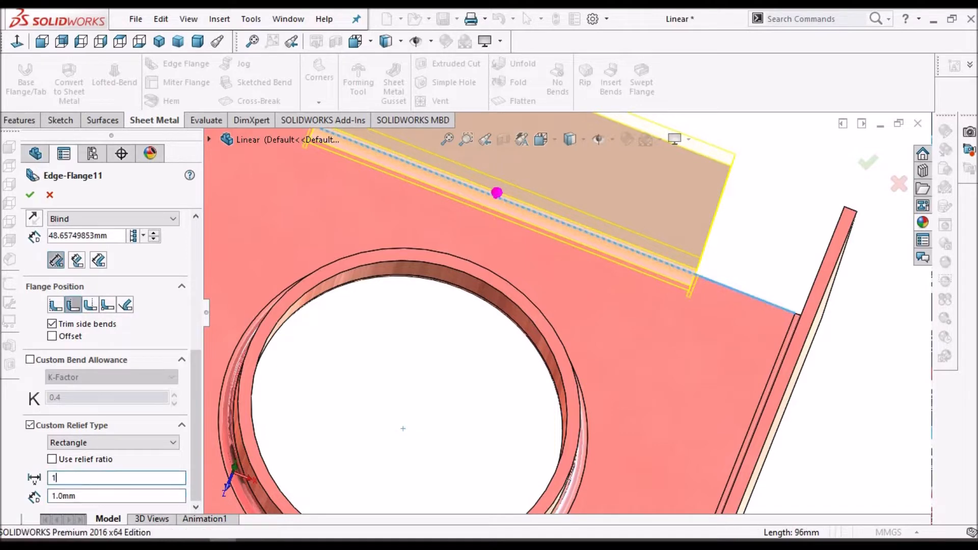
scroll(708, 286, down, 5)
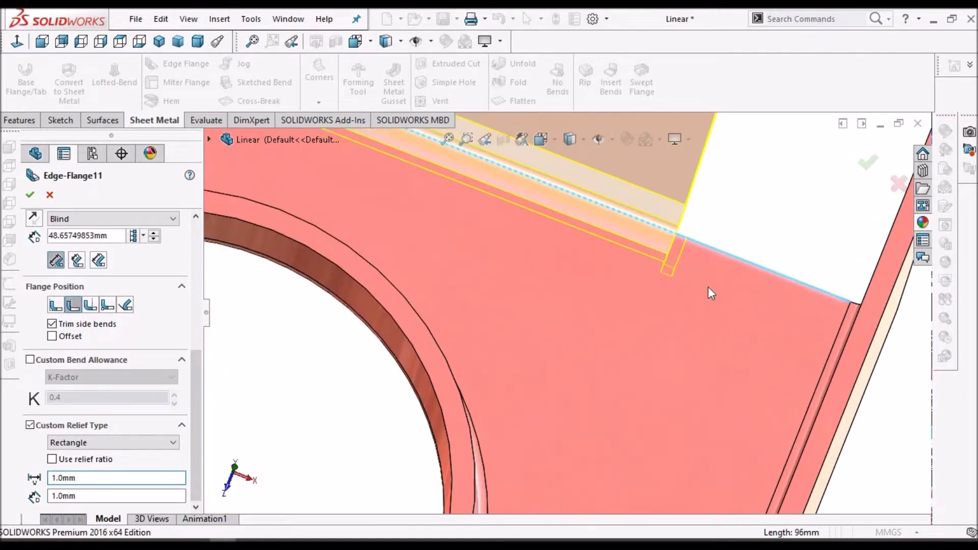
click(30, 194)
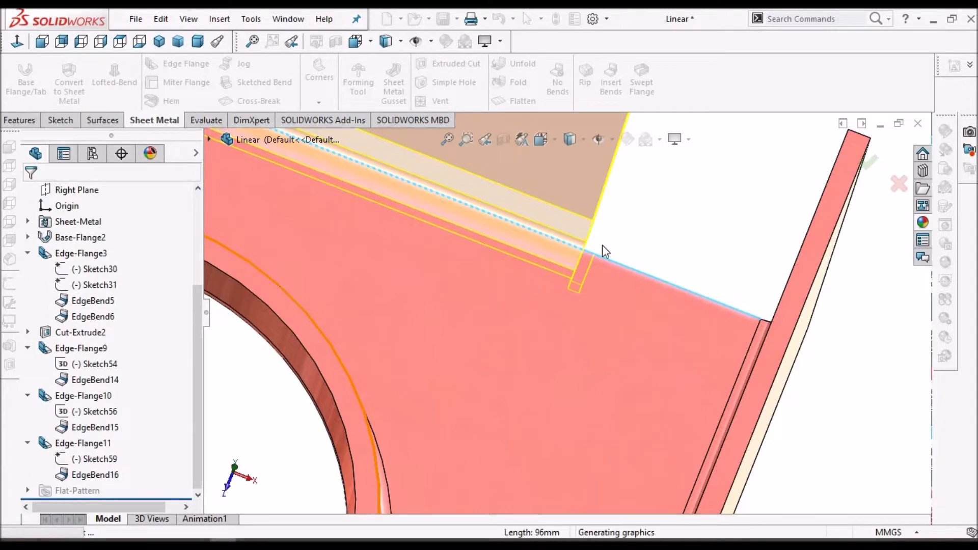
Step: Examine the rectangular relief cuts at the ends of the rear flange's bend from several angles
middle_drag(591, 288, 562, 368)
scroll(598, 304, down, 4)
scroll(527, 279, down, 2)
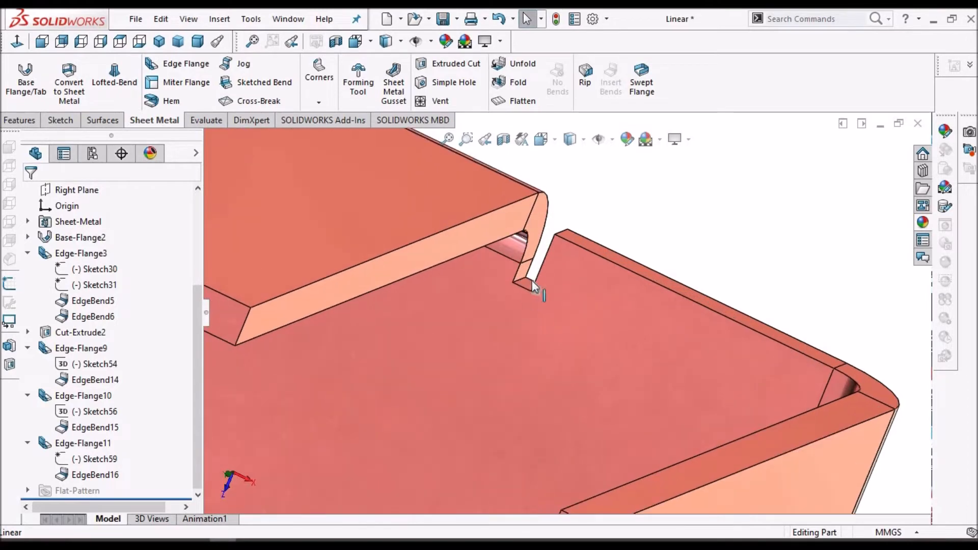
middle_drag(537, 286, 564, 252)
scroll(587, 295, up, 6)
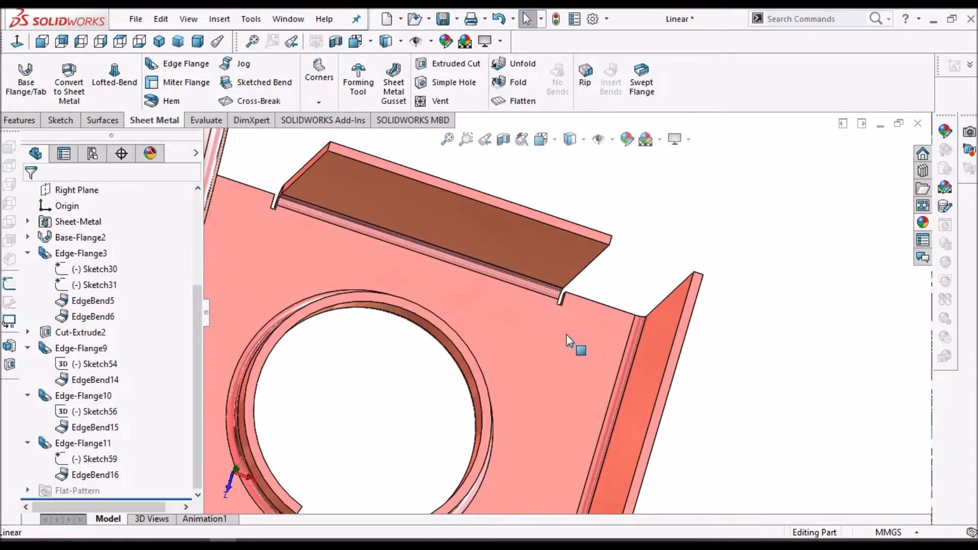
scroll(566, 334, up, 3)
middle_drag(561, 331, 572, 310)
scroll(530, 130, down, 1)
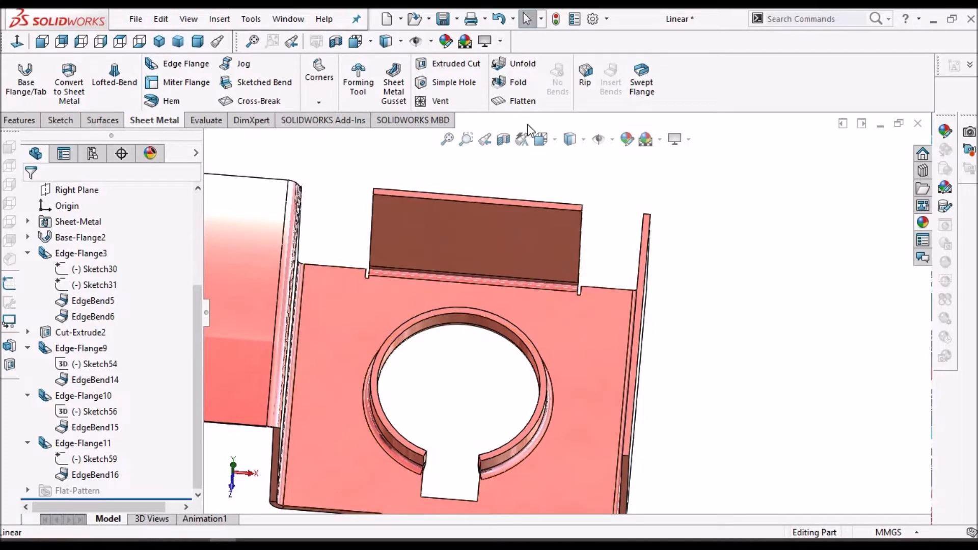
Step: Flatten the part to inspect the rectangular relief in the flat pattern, and fold it back
click(524, 102)
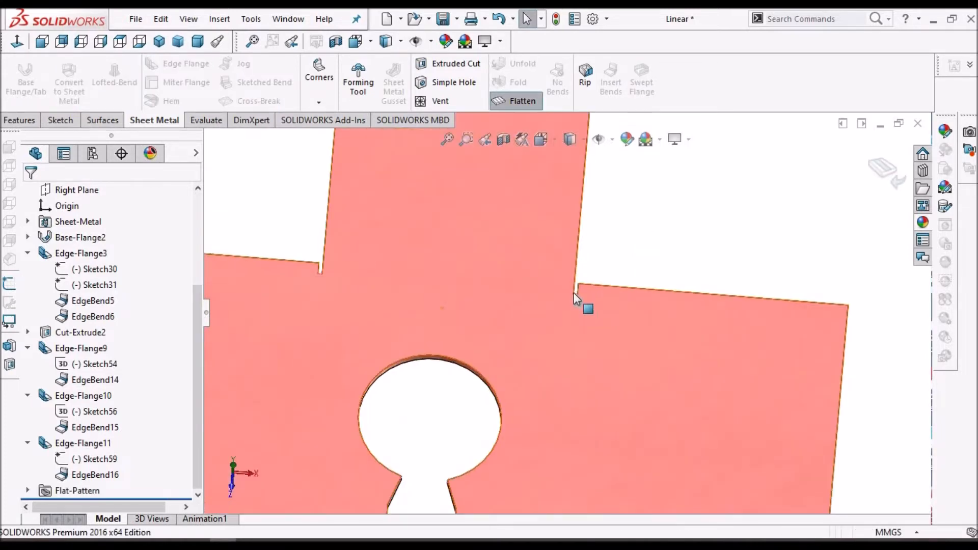
scroll(574, 293, down, 3)
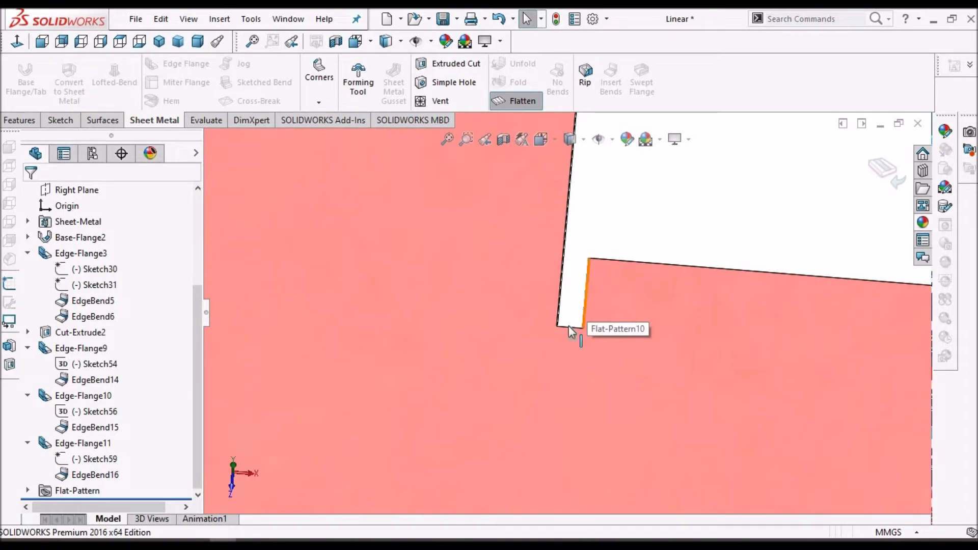
click(522, 101)
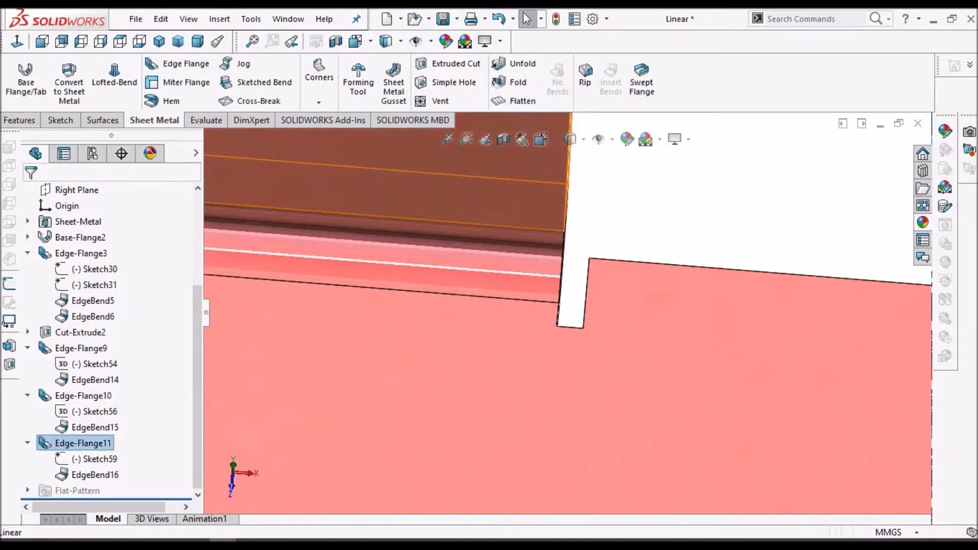
Step: Edit the rear edge flange to change its custom relief type to Obround, and accept it
right_click(84, 443)
click(96, 222)
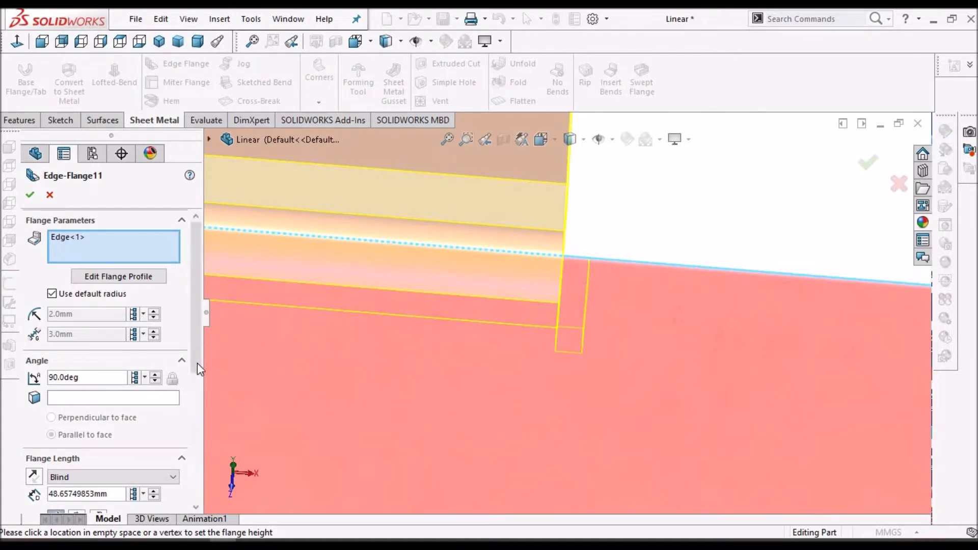
scroll(197, 489, down, 5)
click(141, 443)
click(126, 456)
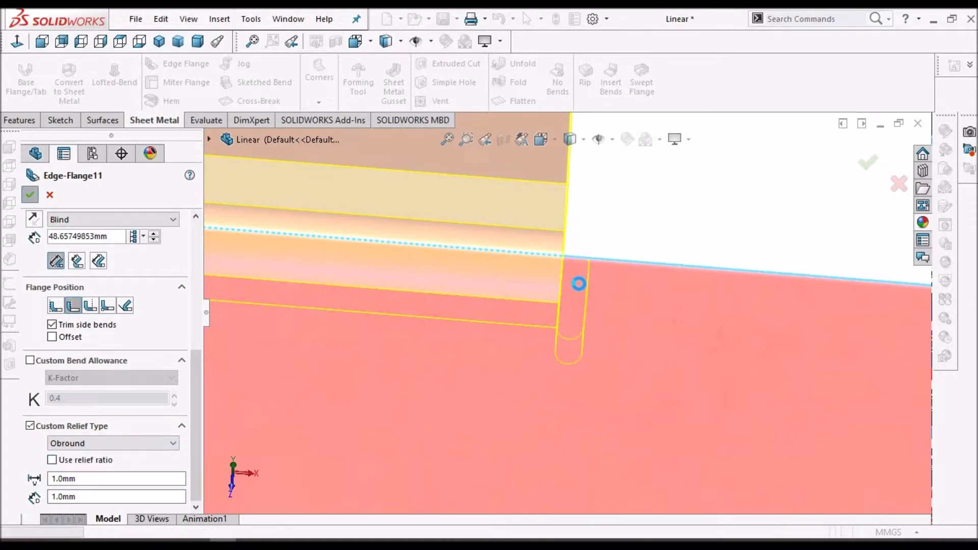
Step: Examine the obround relief cut at the end of the rear flange's bend from several angles
middle_drag(579, 283, 572, 311)
scroll(572, 310, down, 2)
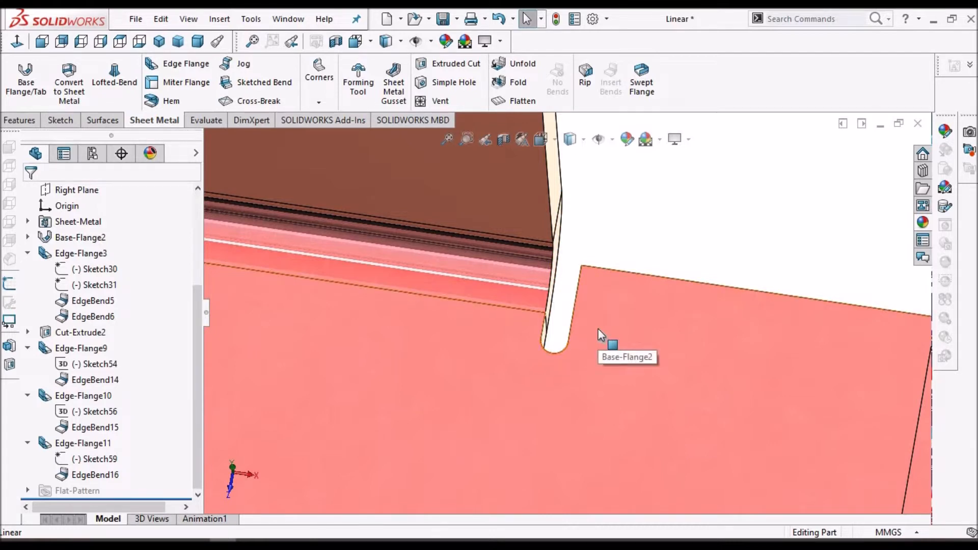
scroll(540, 338, up, 5)
mouse_move(545, 336)
middle_down()
mouse_move(528, 341)
mouse_move(515, 262)
mouse_move(582, 219)
mouse_move(490, 273)
mouse_move(506, 306)
middle_up()
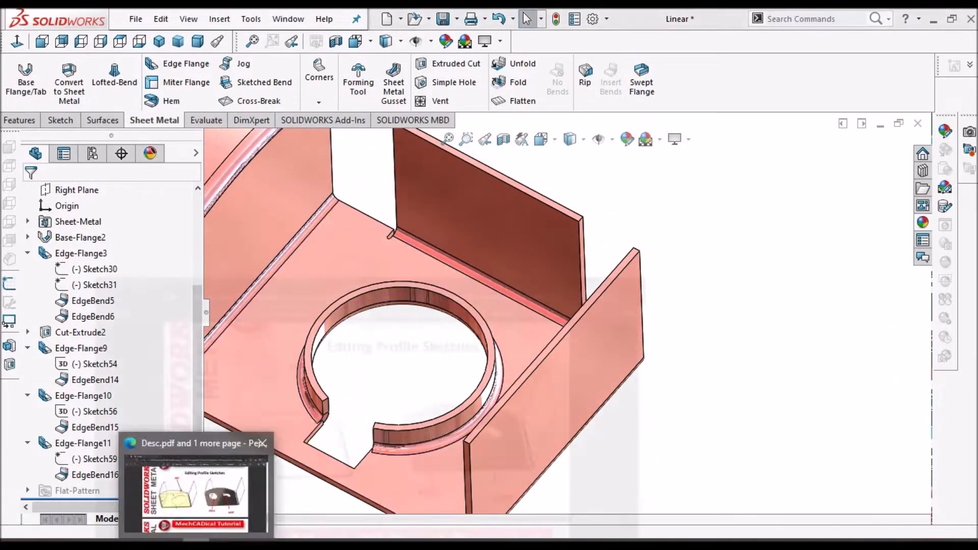
Step: Switch to the Desc.pdf document in the browser to view the Editing Profile Sketches page, and return to SOLIDWORKS
click(196, 542)
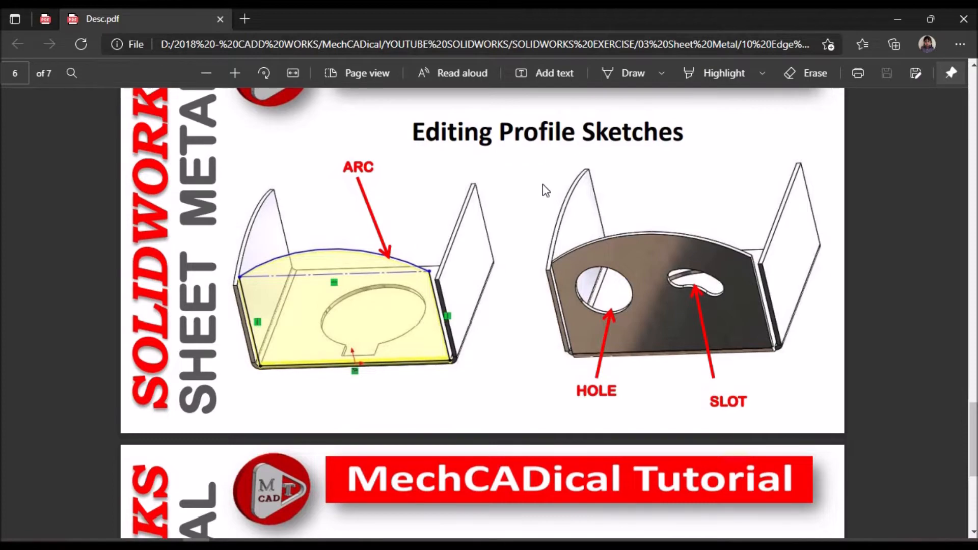
click(196, 543)
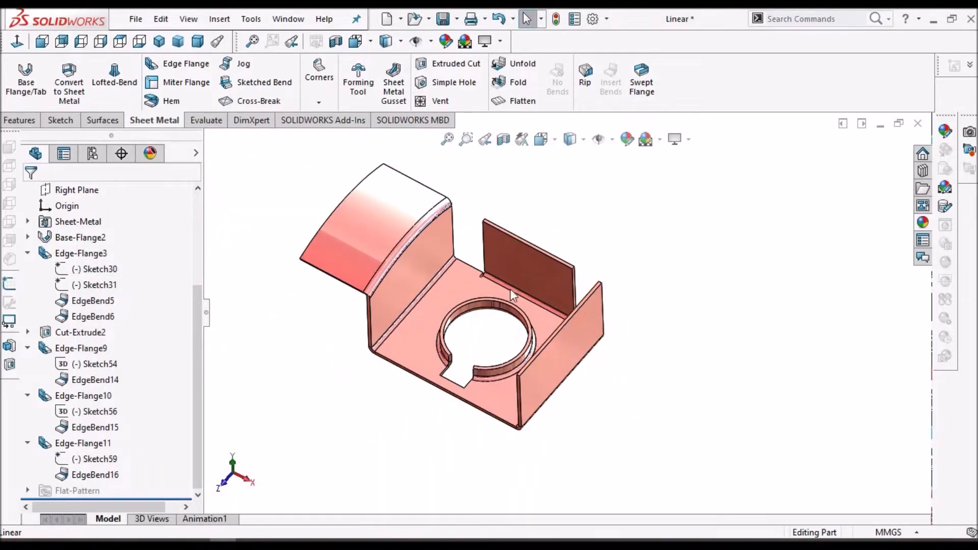
Step: Add an upward edge flange 57 mm long at 90 degrees along the base's front edge, using the default radius
middle_drag(511, 295, 502, 345)
scroll(658, 301, down, 5)
middle_drag(656, 307, 571, 329)
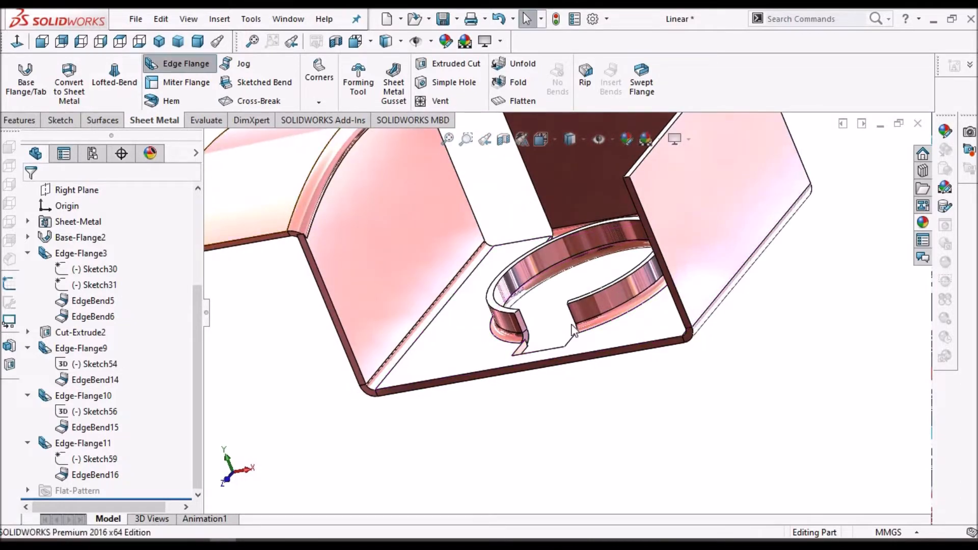
click(576, 356)
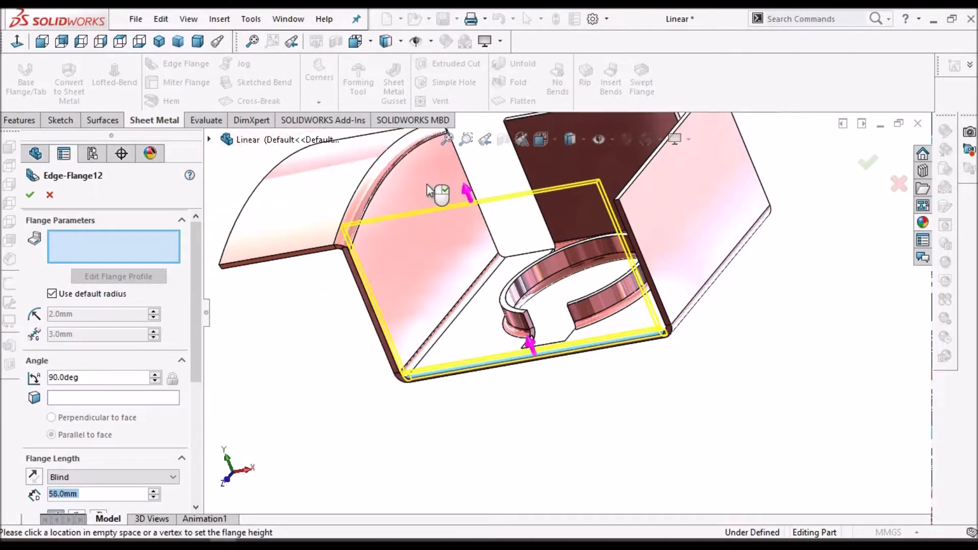
click(351, 212)
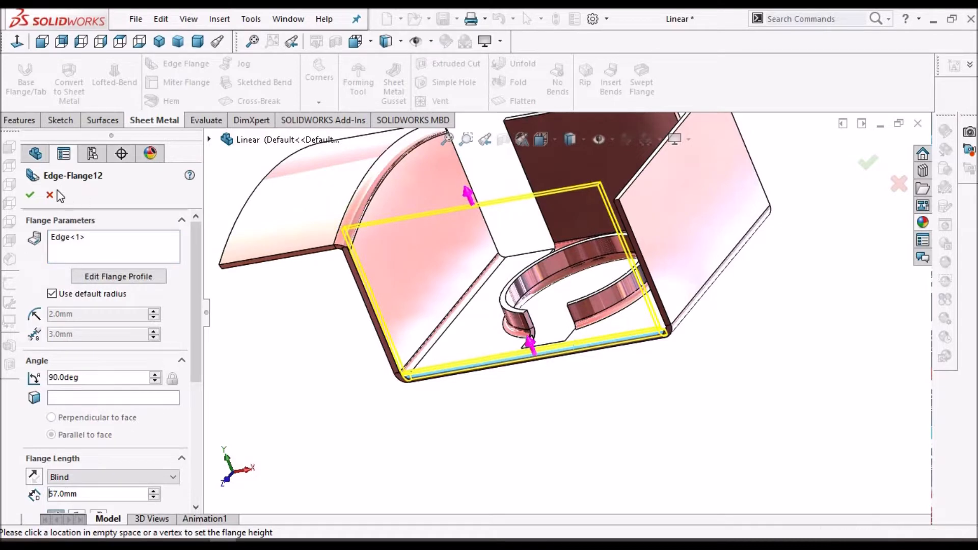
click(31, 196)
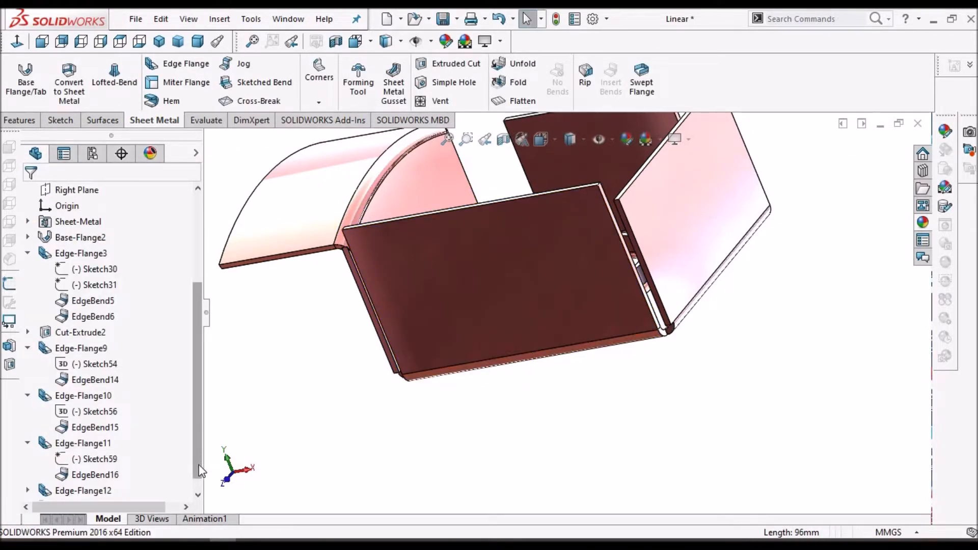
Step: Open the front flange's profile sketch for editing and convert its upper horizontal line to construction geometry
scroll(200, 489, down, 1)
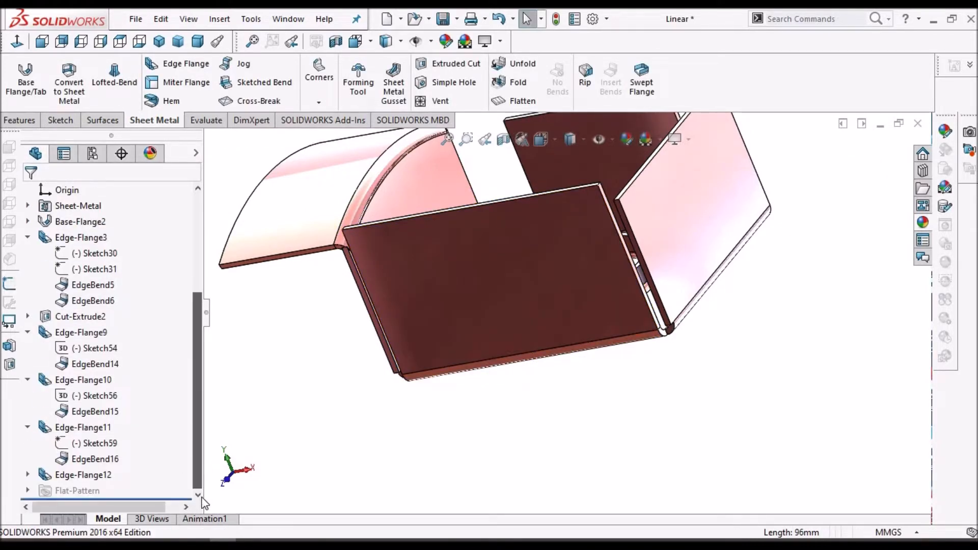
click(28, 474)
click(94, 476)
click(106, 437)
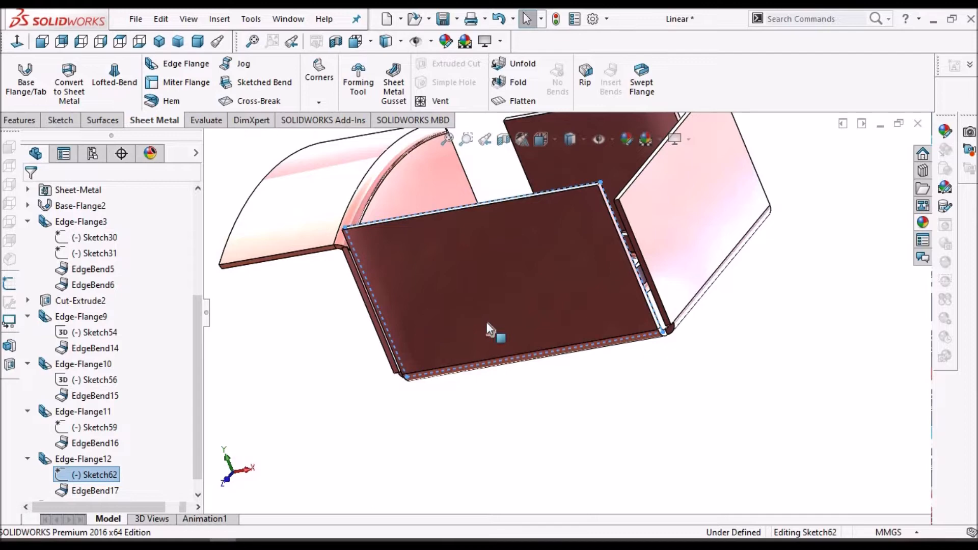
middle_drag(530, 181, 549, 246)
scroll(549, 246, down, 3)
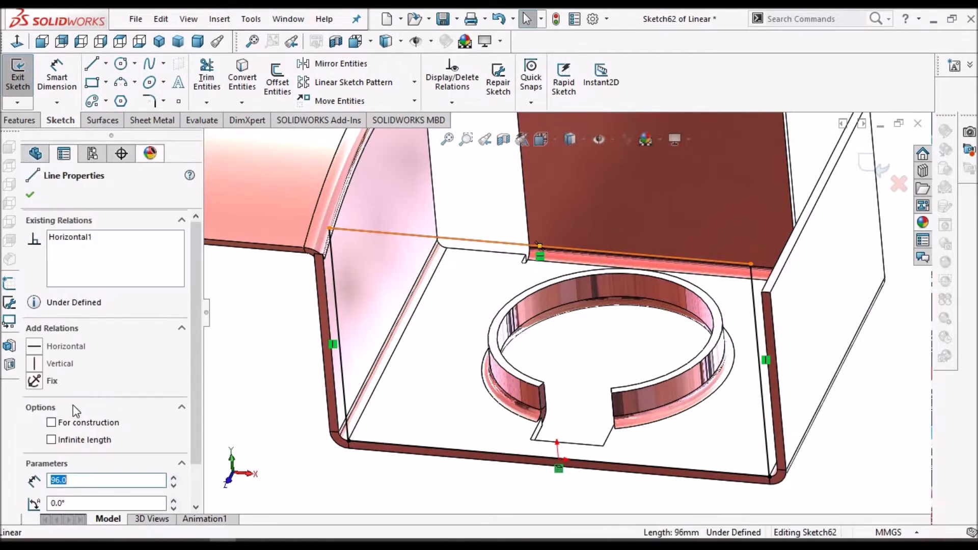
click(51, 422)
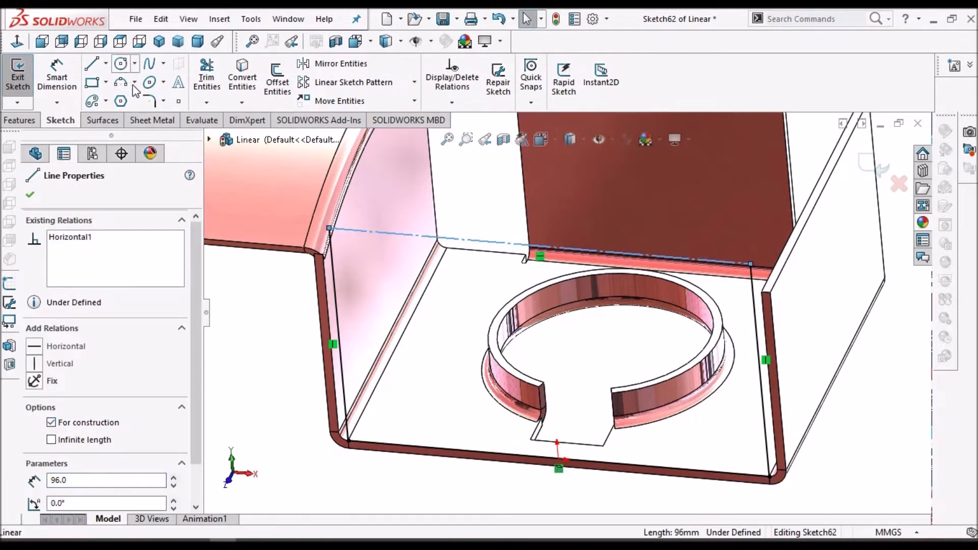
Step: Draw a shallow three-point arc bulging above the construction line between its endpoints, and exit the profile sketch
click(121, 82)
click(329, 228)
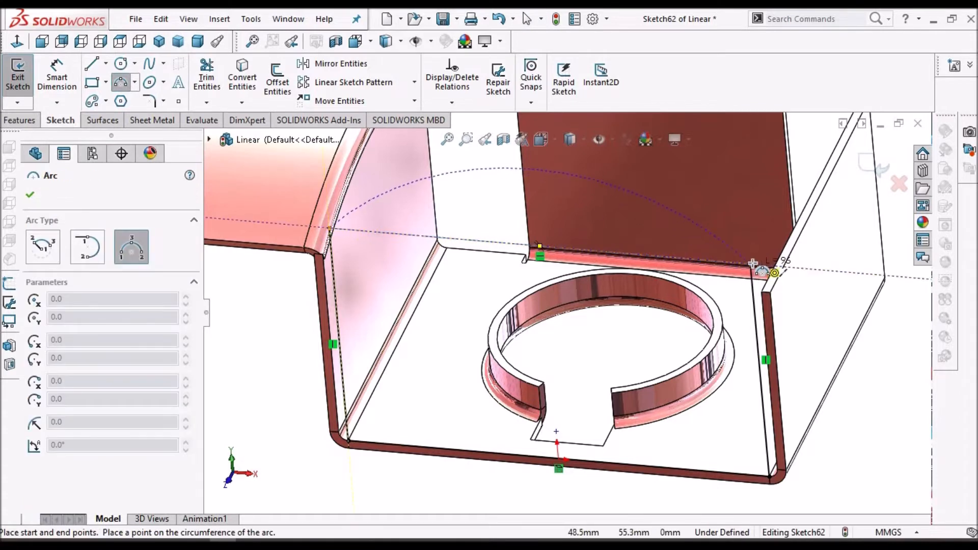
click(751, 264)
click(631, 217)
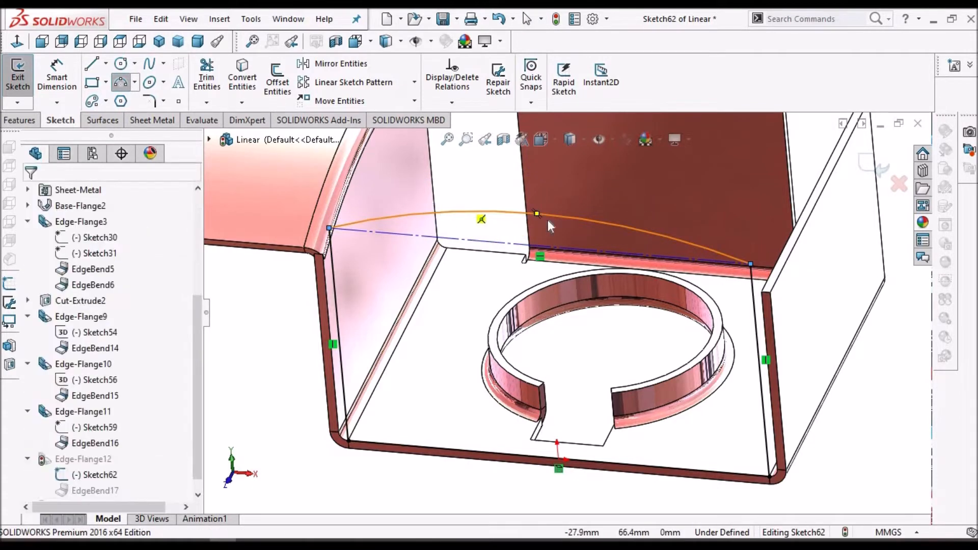
scroll(543, 221, up, 1)
click(871, 167)
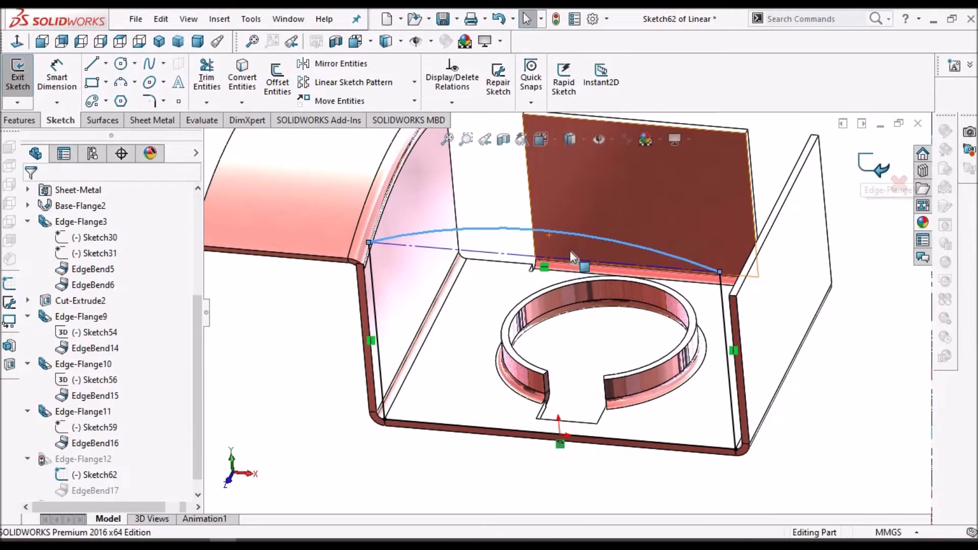
Step: Reopen the front flange's profile sketch and draw a circle of about 9.1 mm radius in its left half
middle_drag(578, 197, 509, 259)
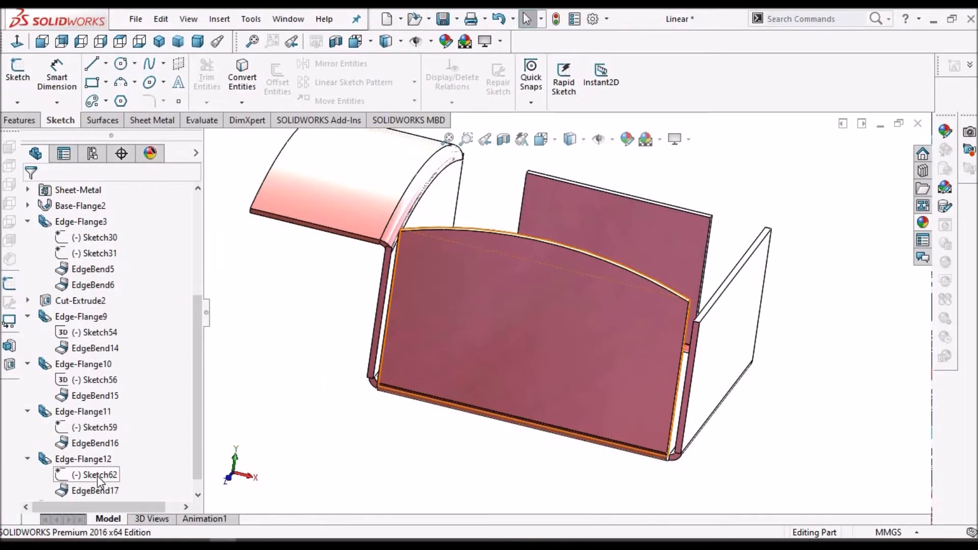
click(96, 476)
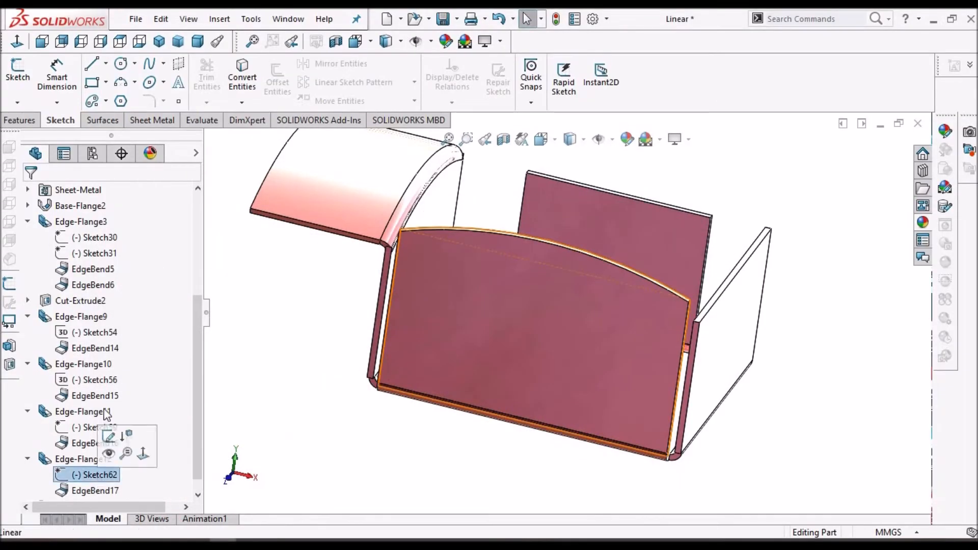
click(109, 437)
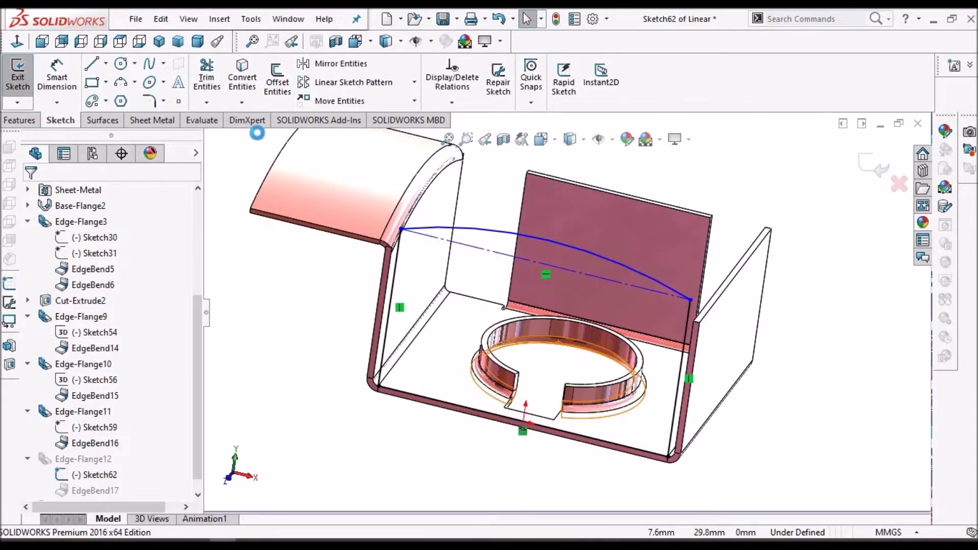
click(121, 63)
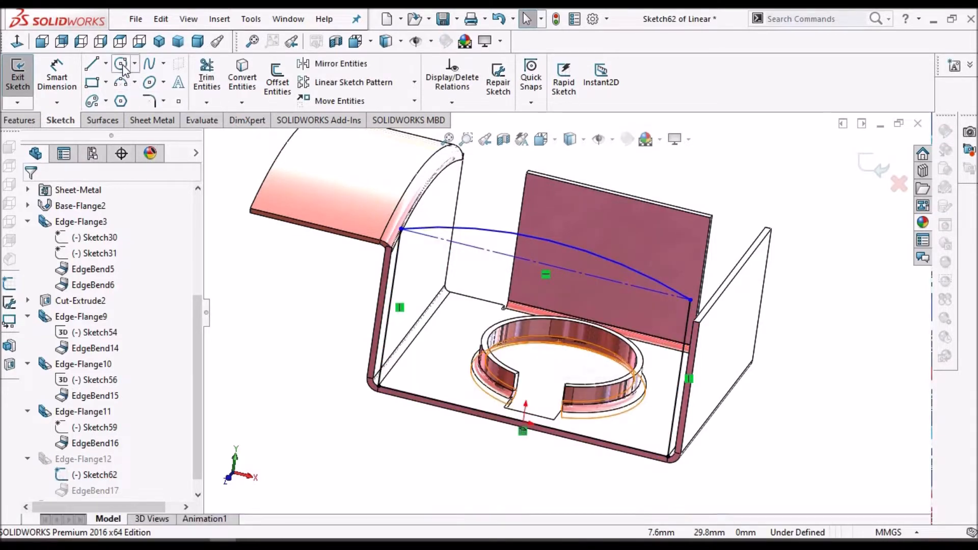
click(455, 311)
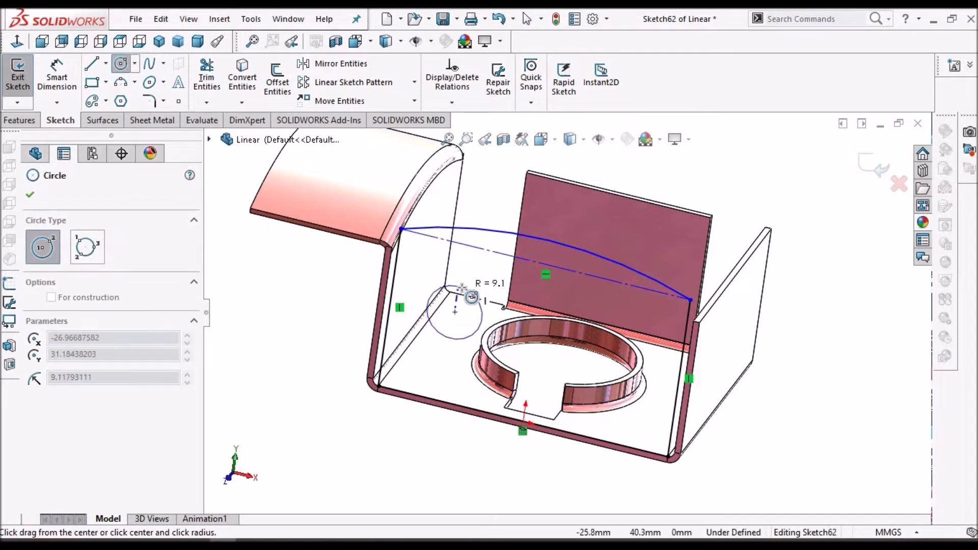
click(461, 288)
Step: Draw a corner rectangle about 16.7 by 7.6 mm below the middle of the construction line in the flange profile
click(106, 83)
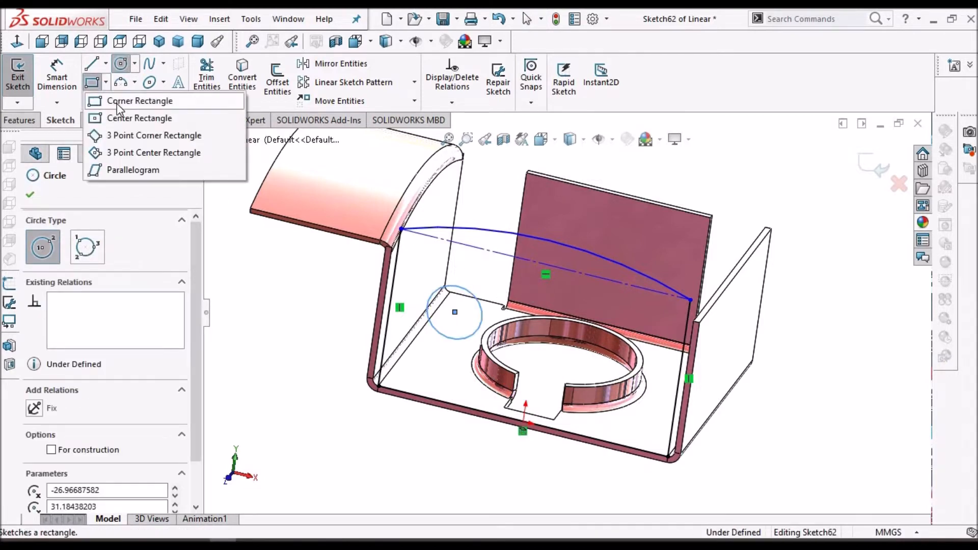
key(Escape)
key(Escape)
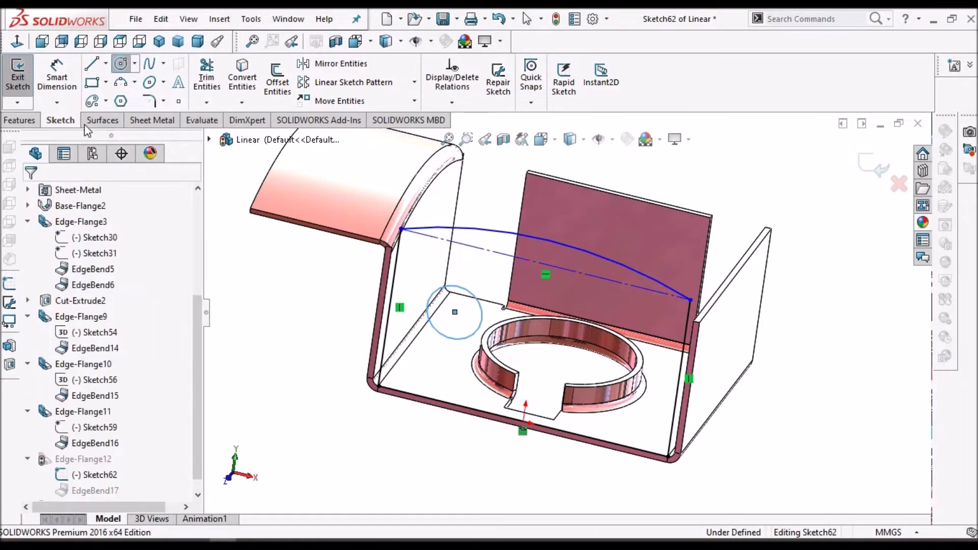
click(93, 81)
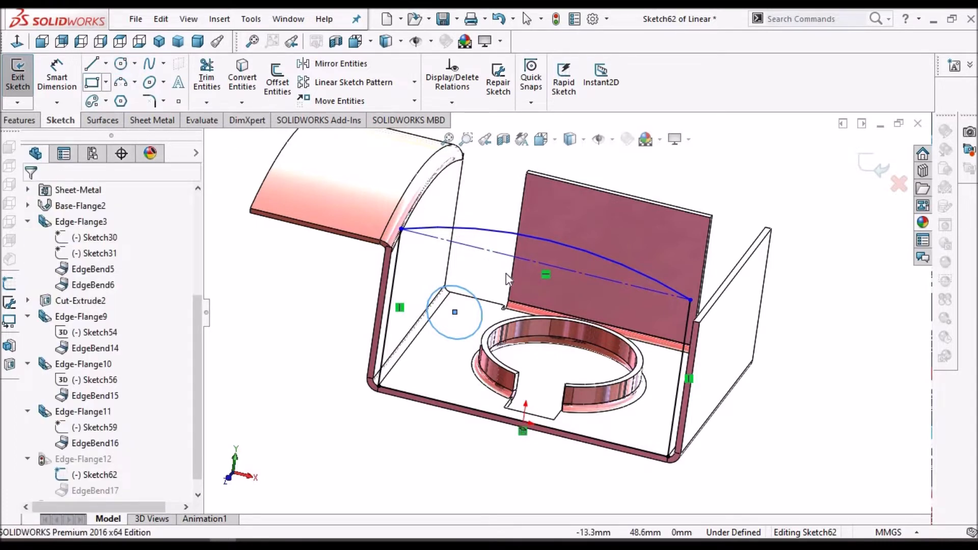
click(91, 83)
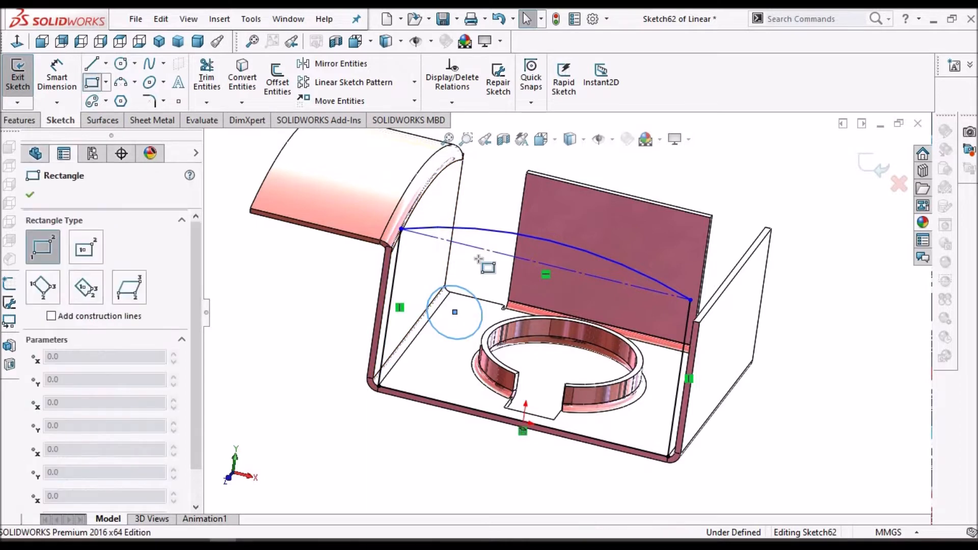
click(516, 279)
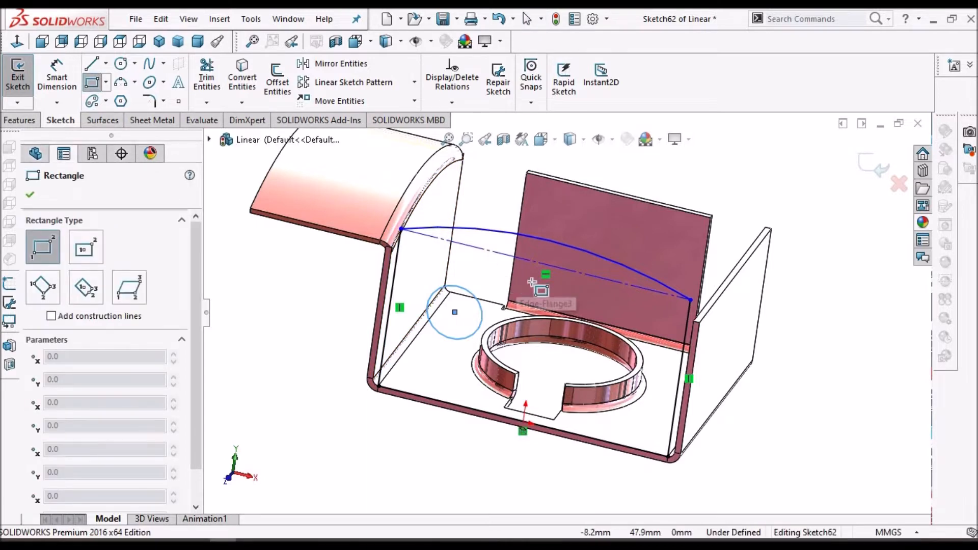
click(567, 312)
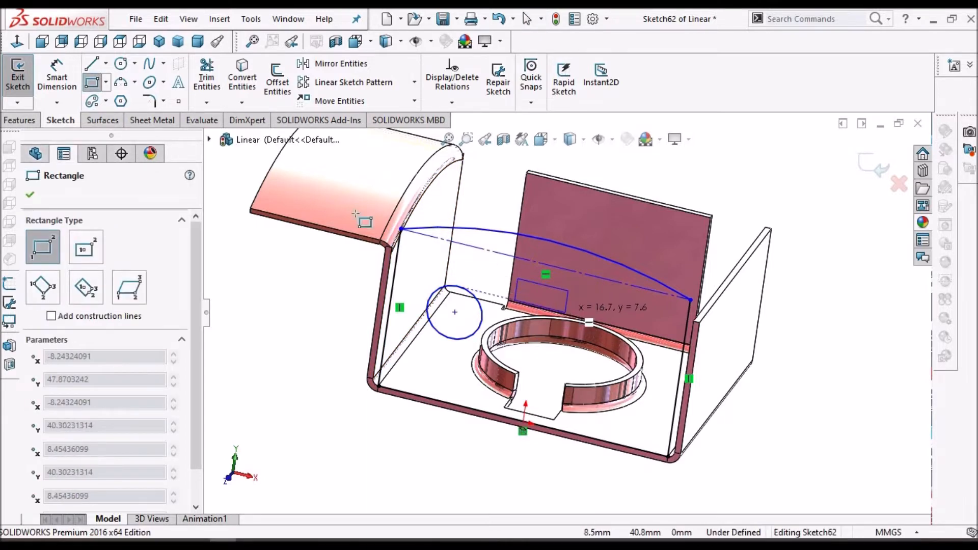
key(Escape)
Step: Draw a centerpoint arc slot in the profile's right half, about 12.3 mm radius, 90 degrees and 11.5 mm wide
click(92, 101)
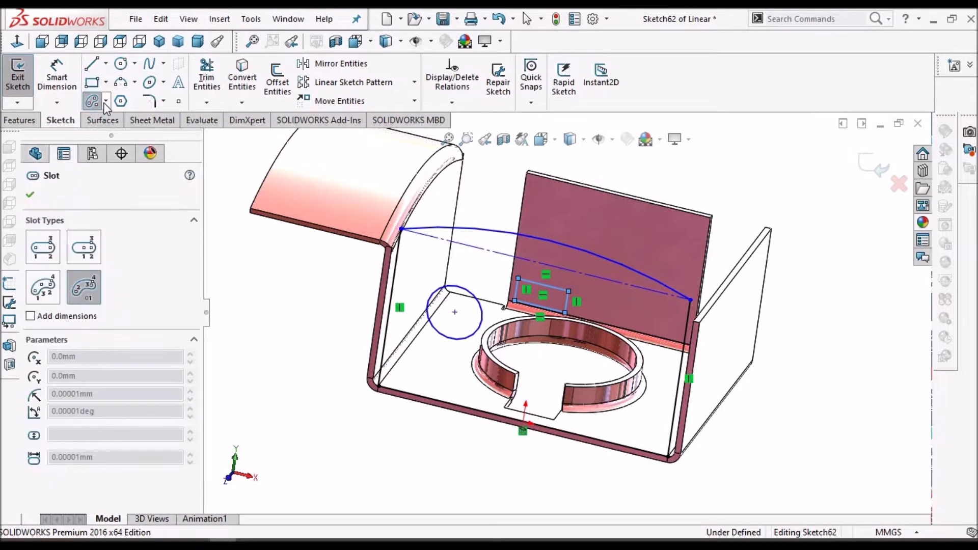
click(106, 101)
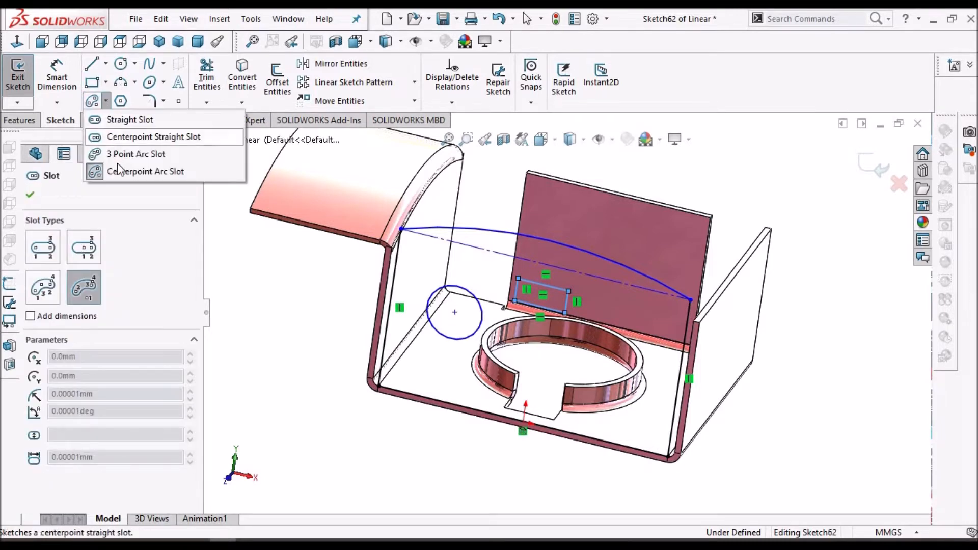
click(117, 171)
click(104, 102)
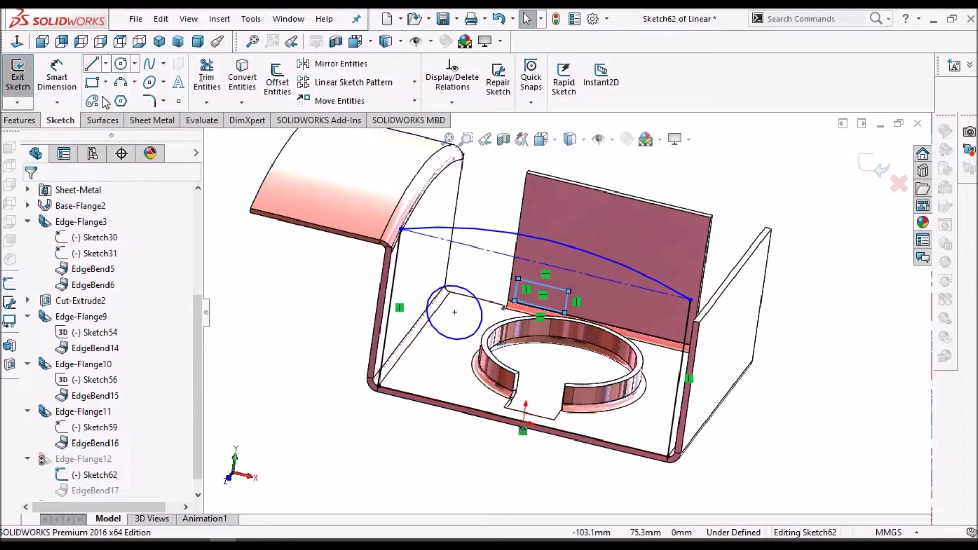
key(Return)
click(653, 368)
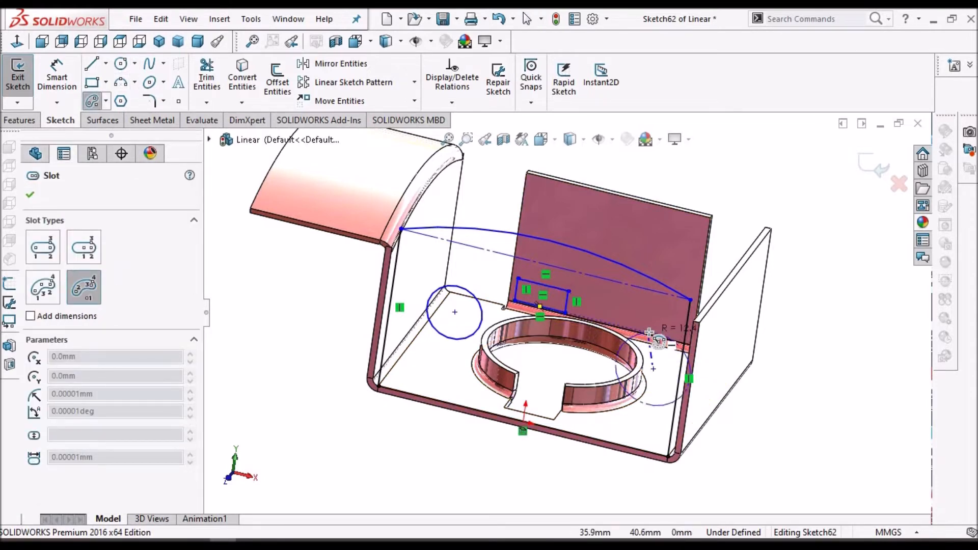
click(649, 333)
click(617, 368)
click(637, 316)
click(640, 314)
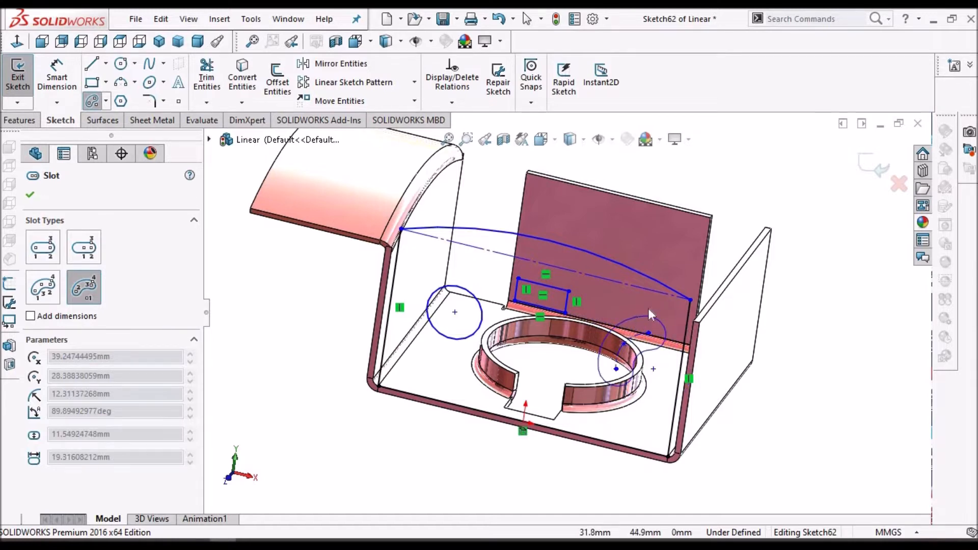
right_click(736, 163)
click(746, 167)
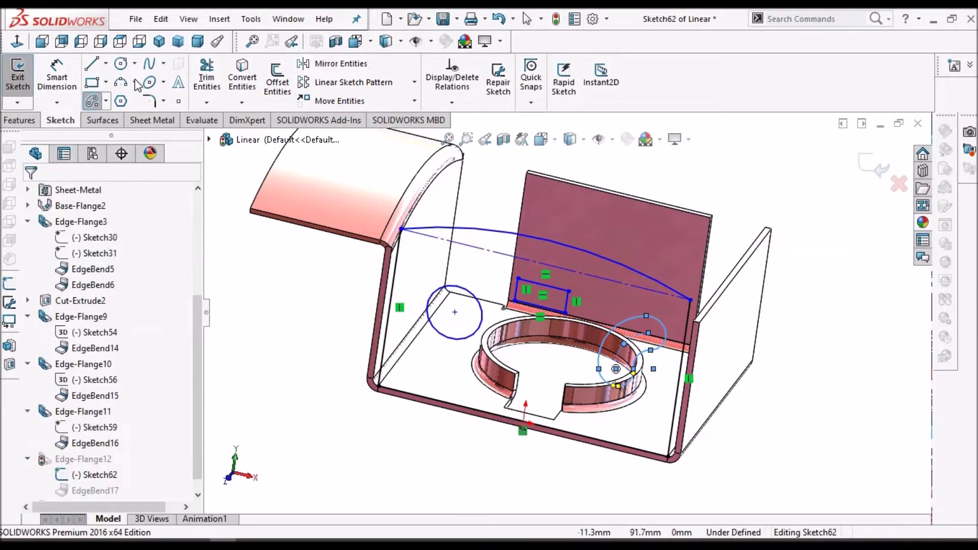
Step: Orient the view normal to the profile sketch and change the display style to wireframe
click(17, 45)
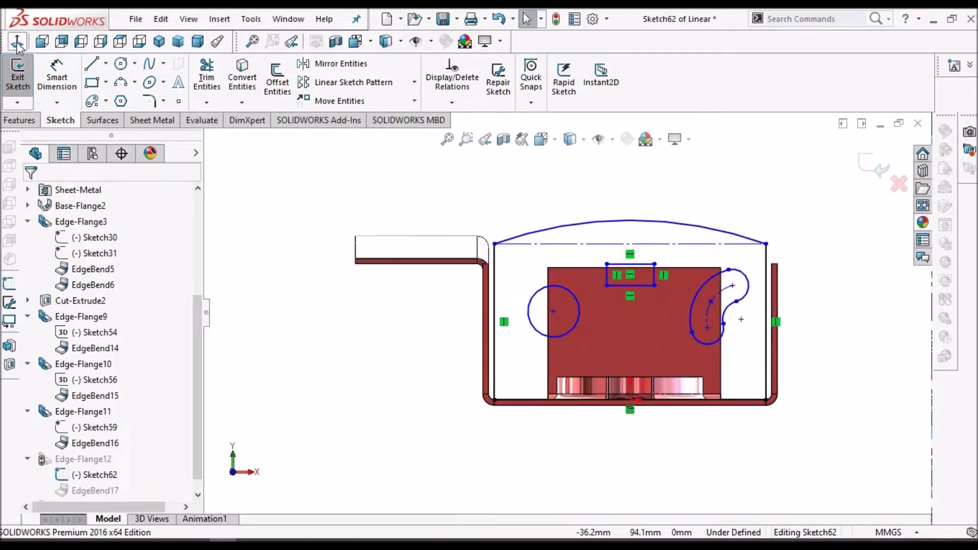
click(570, 139)
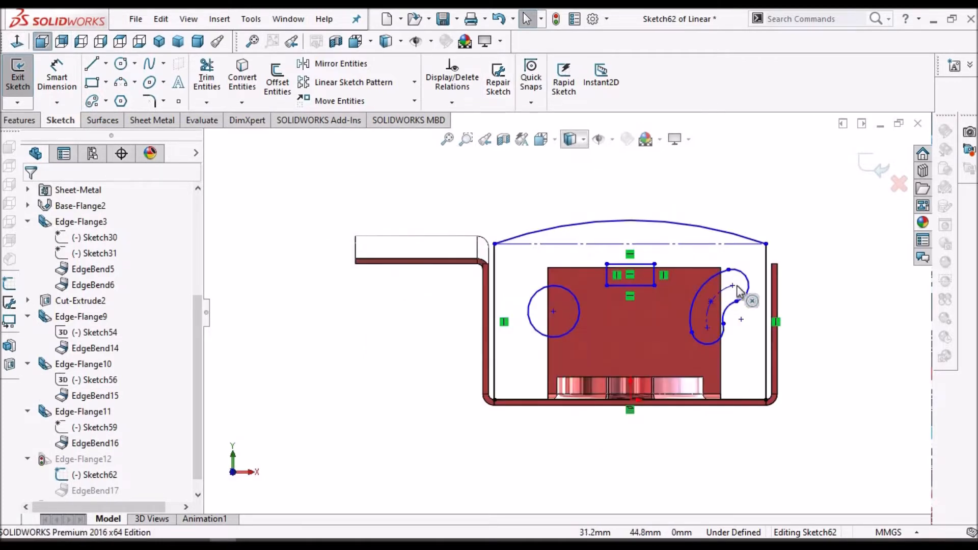
scroll(777, 307, down, 2)
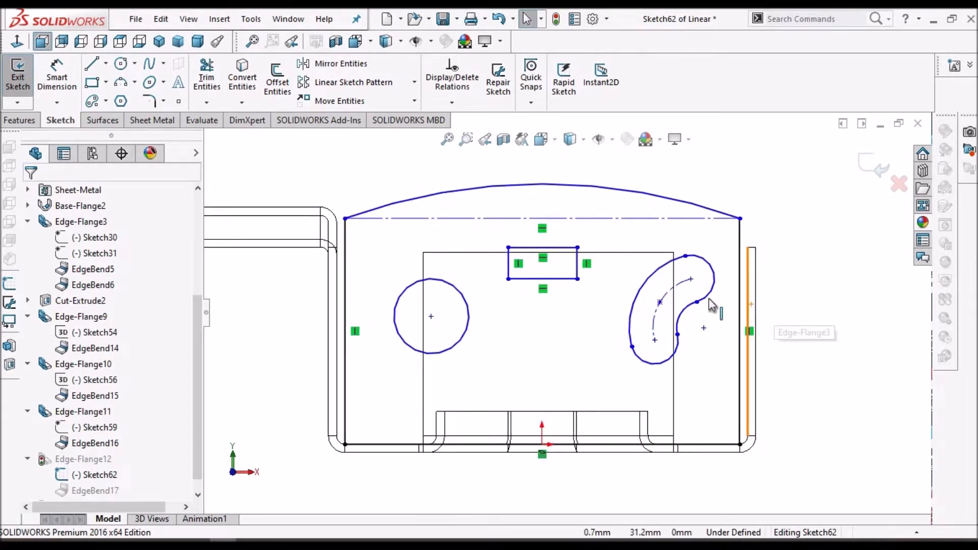
Step: Exit the front flange's profile sketch, rebuild the part and set the display style to shaded with edges
scroll(569, 311, up, 1)
key(ctrl+b)
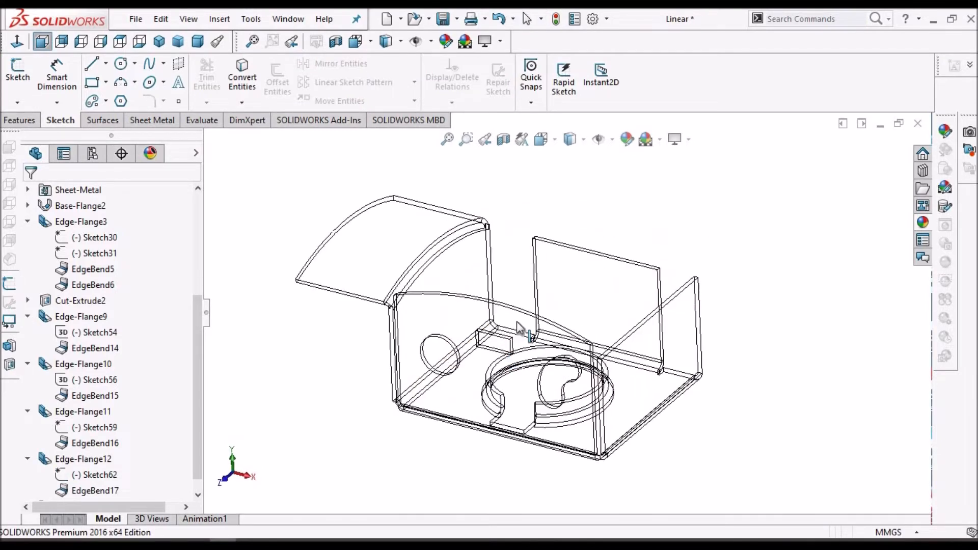
click(570, 139)
click(571, 161)
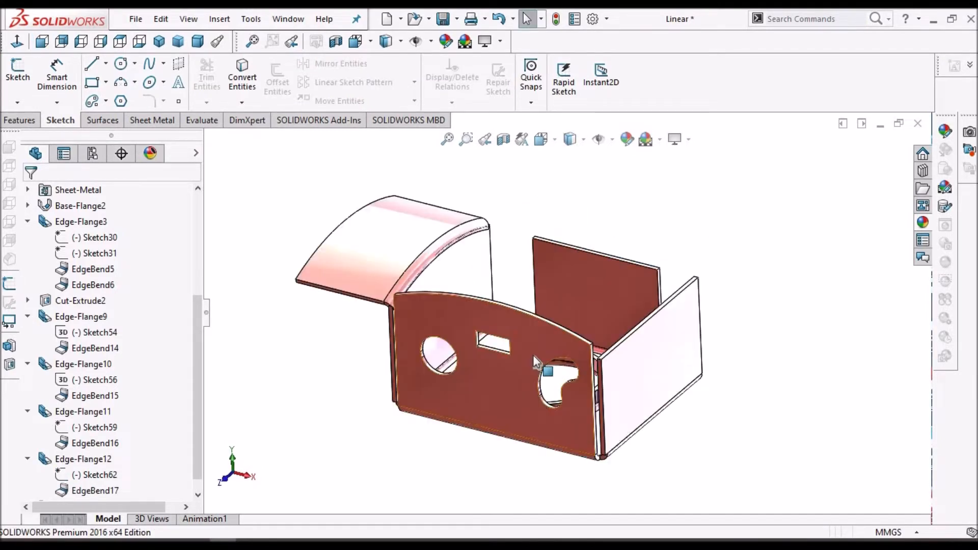
key(ctrl+1)
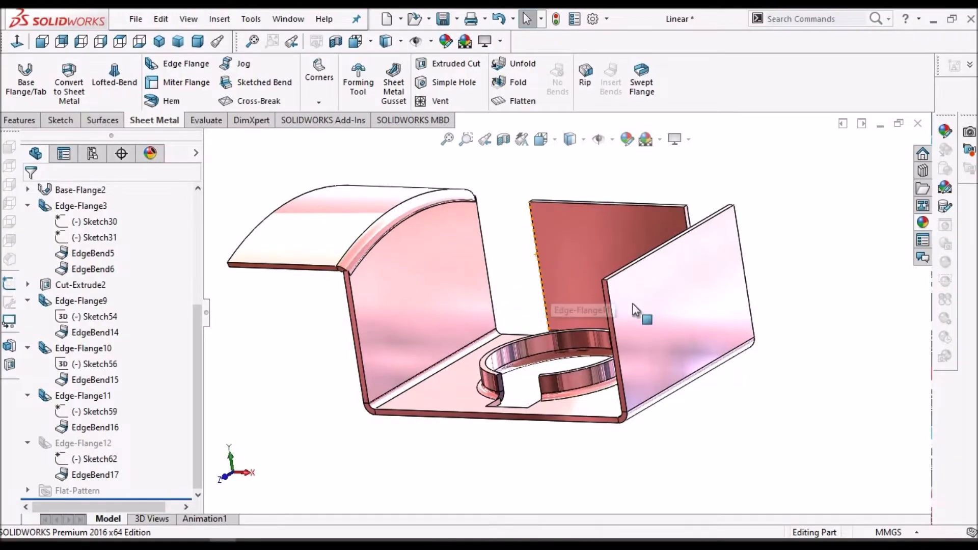
Step: Add a 51 mm Edge Flange at 90 degrees on the base's front edge, using Material Outside with Trim side bends on
middle_drag(632, 306, 646, 303)
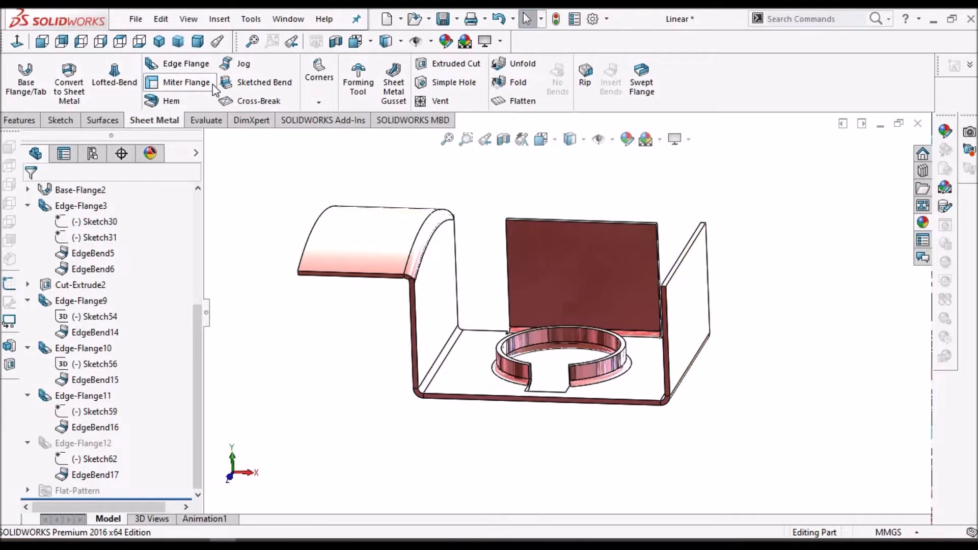
click(173, 65)
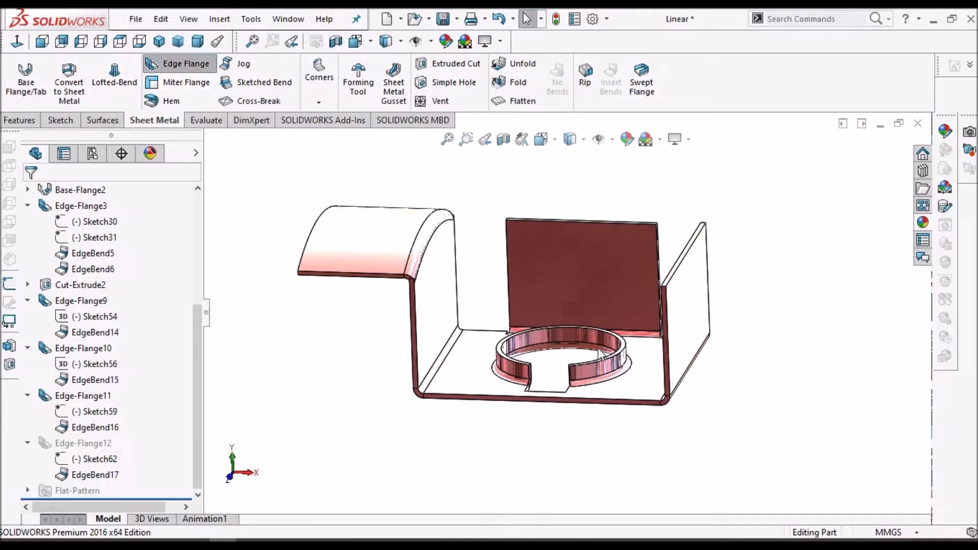
click(629, 399)
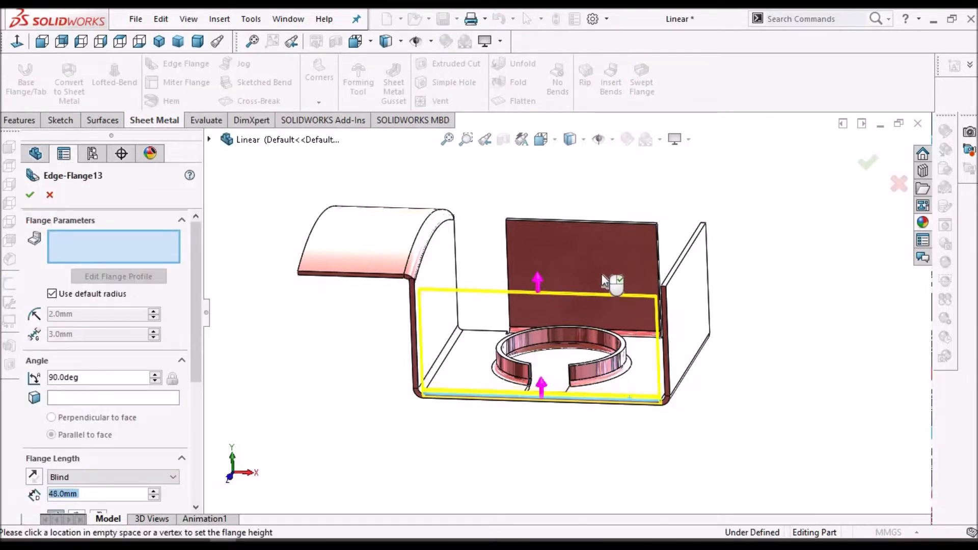
click(617, 279)
middle_drag(661, 268, 662, 306)
drag(198, 301, 200, 498)
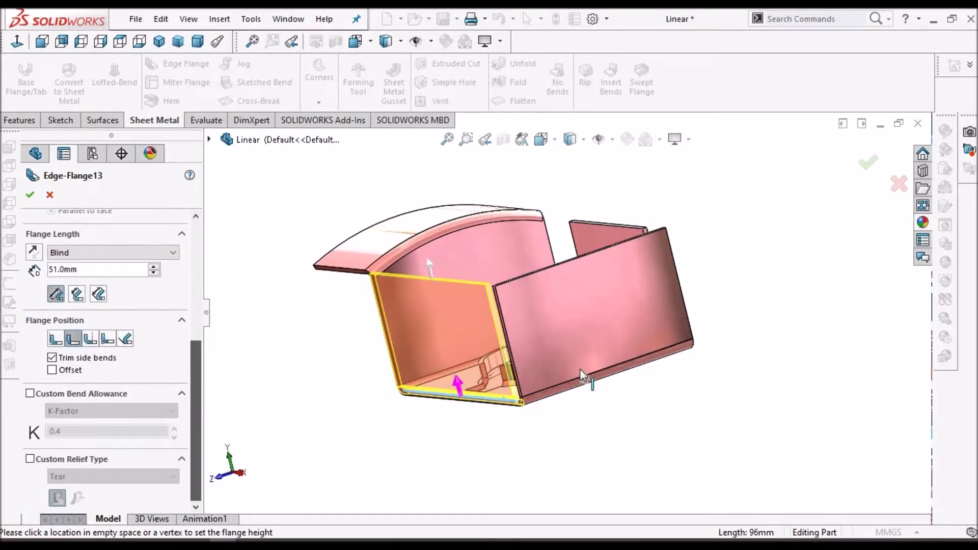
scroll(543, 359, down, 5)
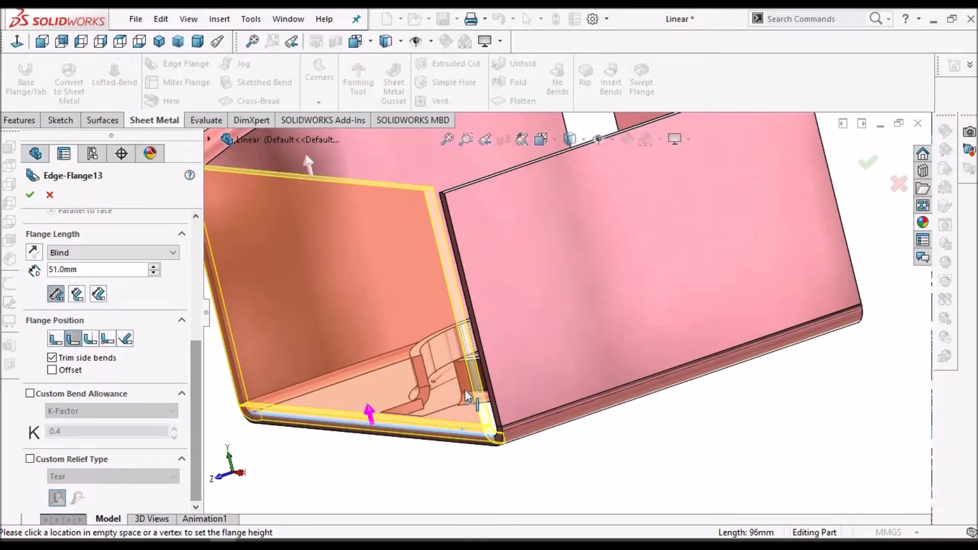
click(29, 195)
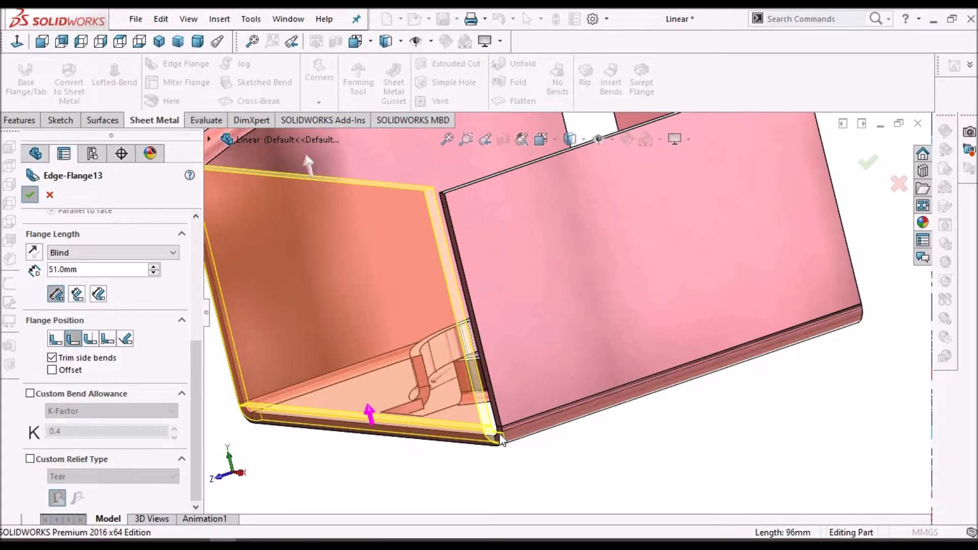
Step: Edit the new front edge flange to turn off Trim side bends, and examine the corner with the side flange
scroll(504, 438, down, 1)
scroll(530, 356, down, 3)
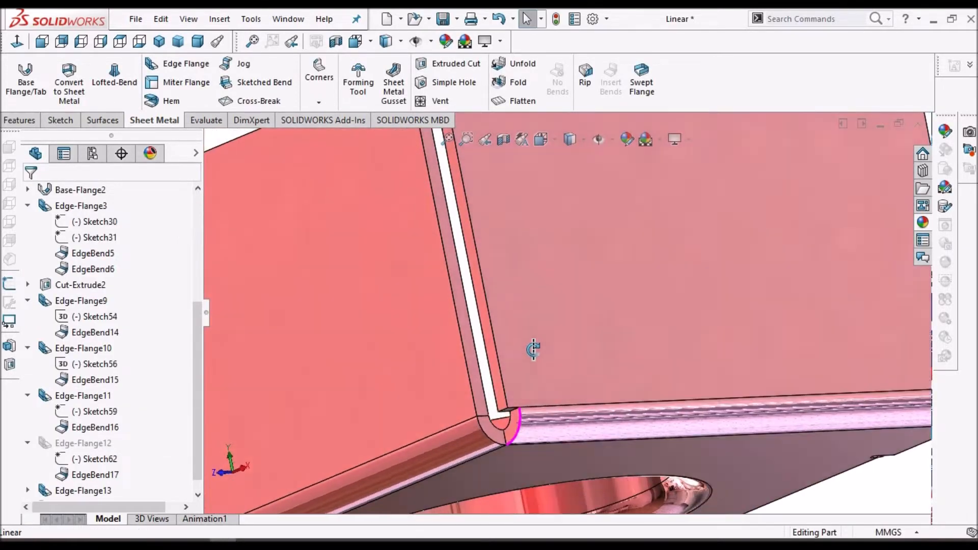
click(198, 494)
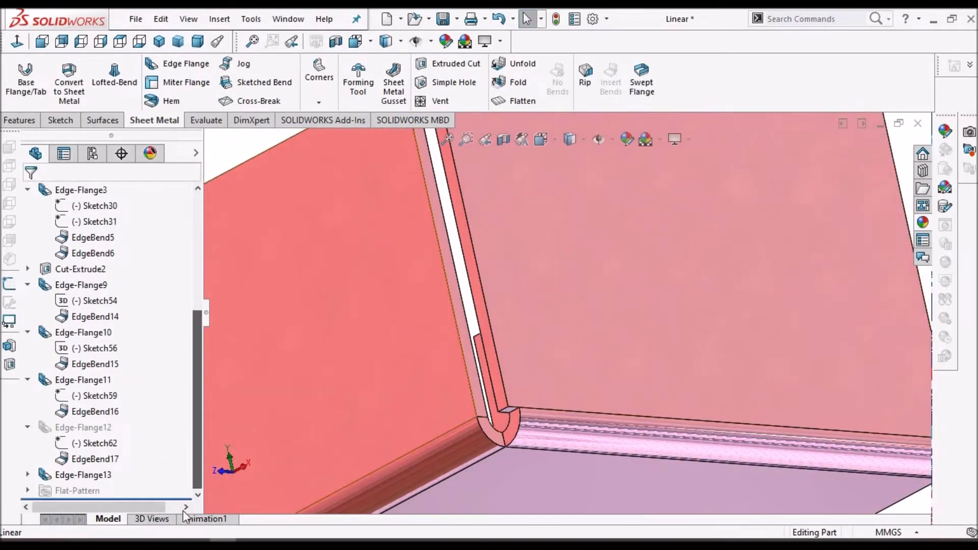
right_click(69, 477)
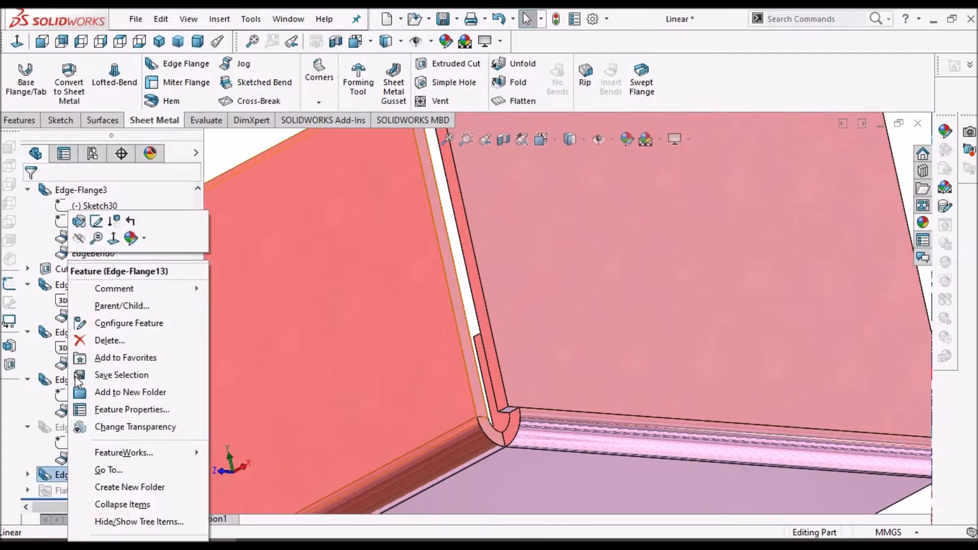
click(62, 212)
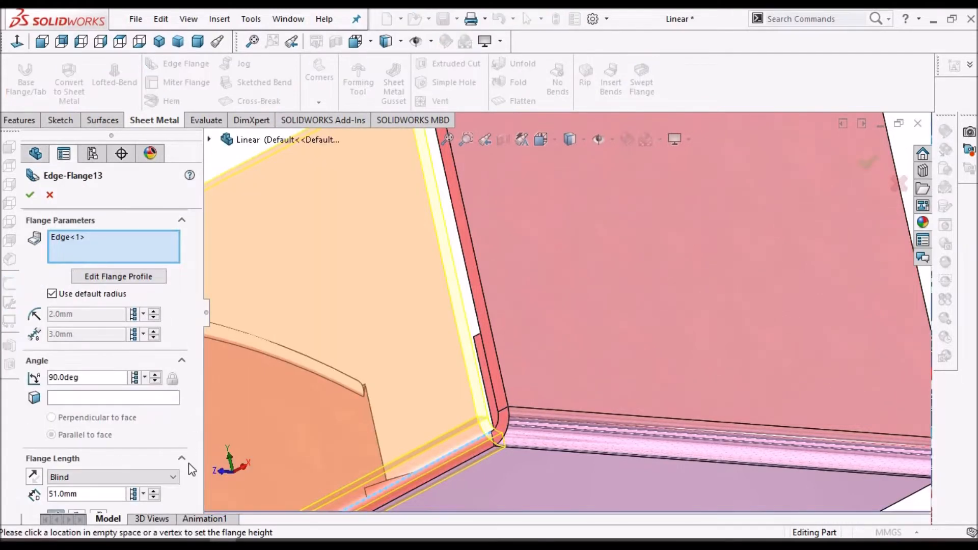
scroll(188, 463, down, 5)
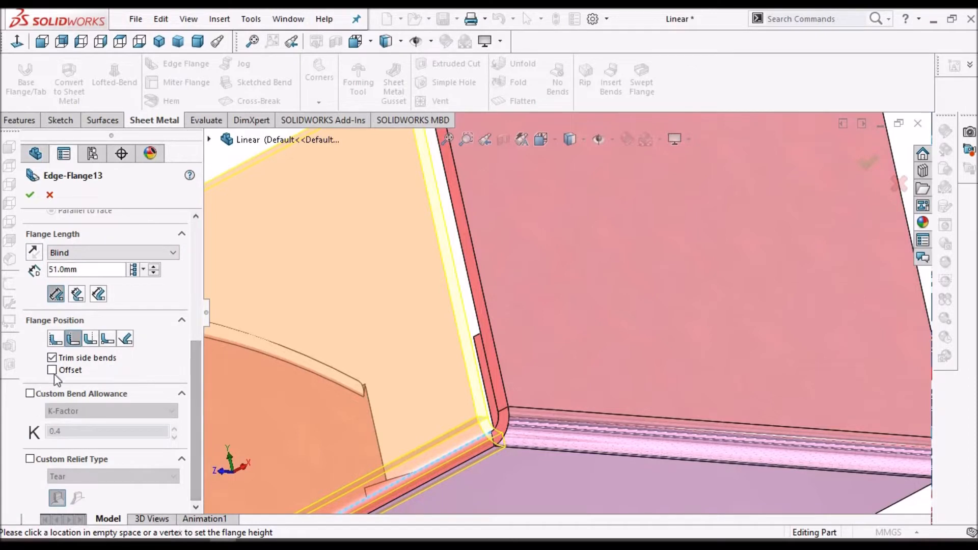
click(164, 362)
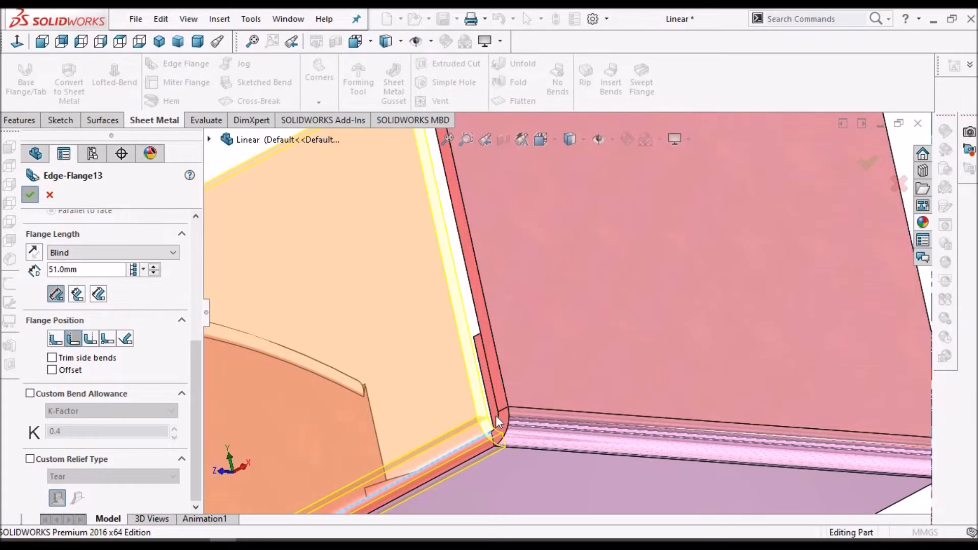
key(Return)
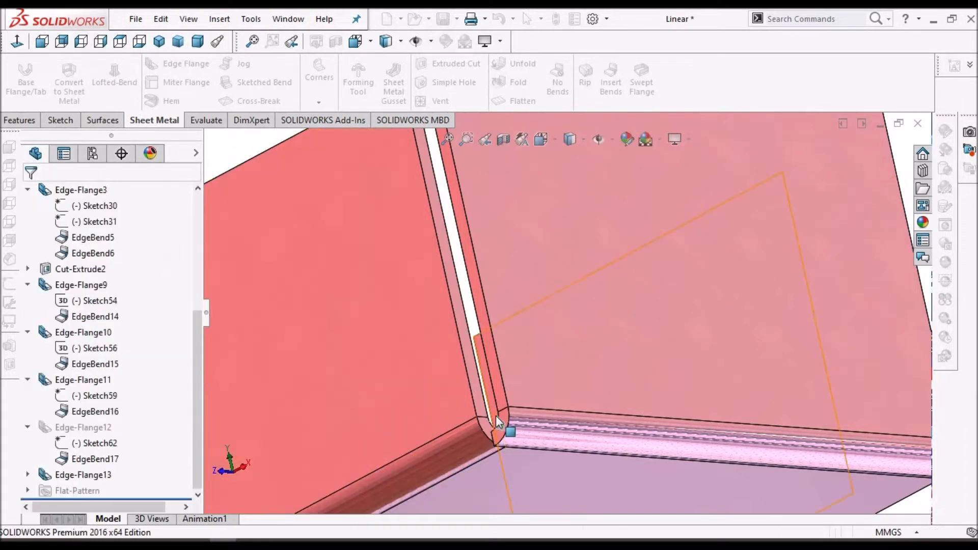
middle_drag(525, 336, 574, 402)
scroll(564, 399, down, 5)
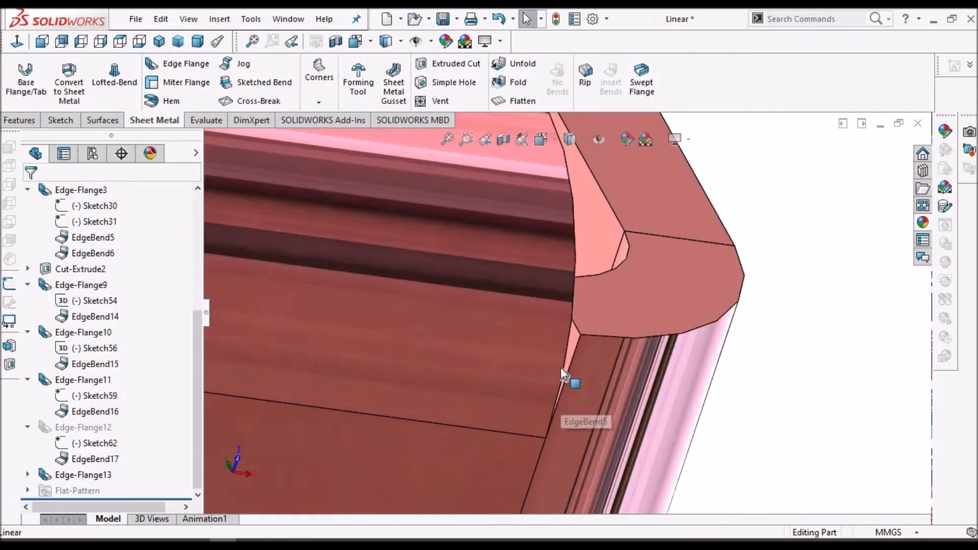
mouse_move(562, 325)
middle_down()
mouse_move(581, 351)
mouse_move(545, 343)
mouse_move(542, 324)
mouse_move(625, 250)
mouse_move(535, 349)
mouse_move(522, 378)
mouse_move(539, 371)
mouse_move(567, 246)
mouse_move(569, 275)
middle_up()
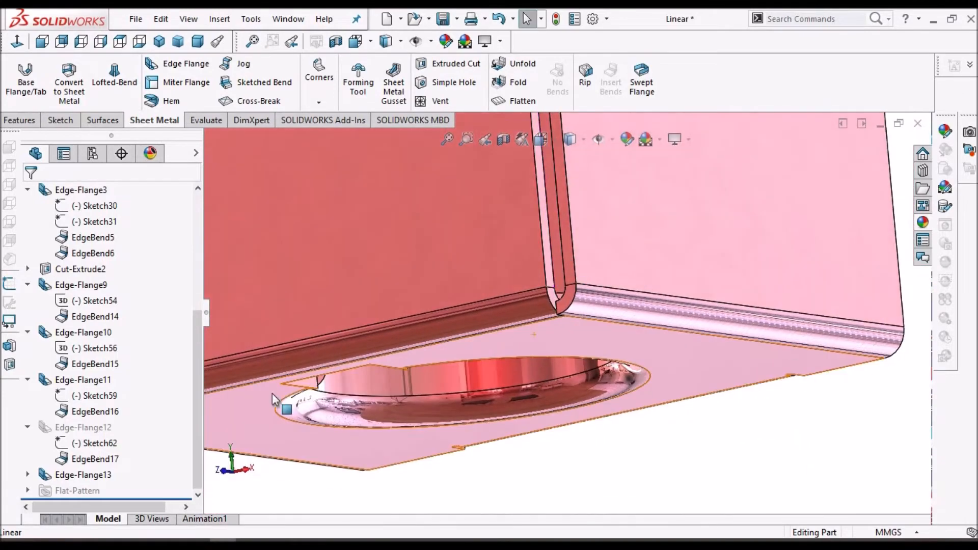
Step: Edit the front edge flange again, setting its position to Material Outside and turning Trim side bends back on
click(90, 473)
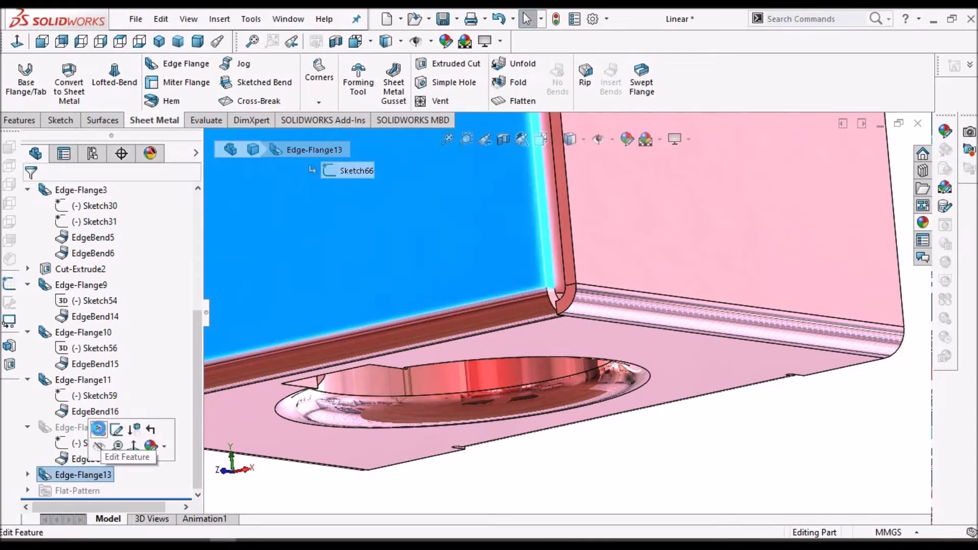
click(117, 429)
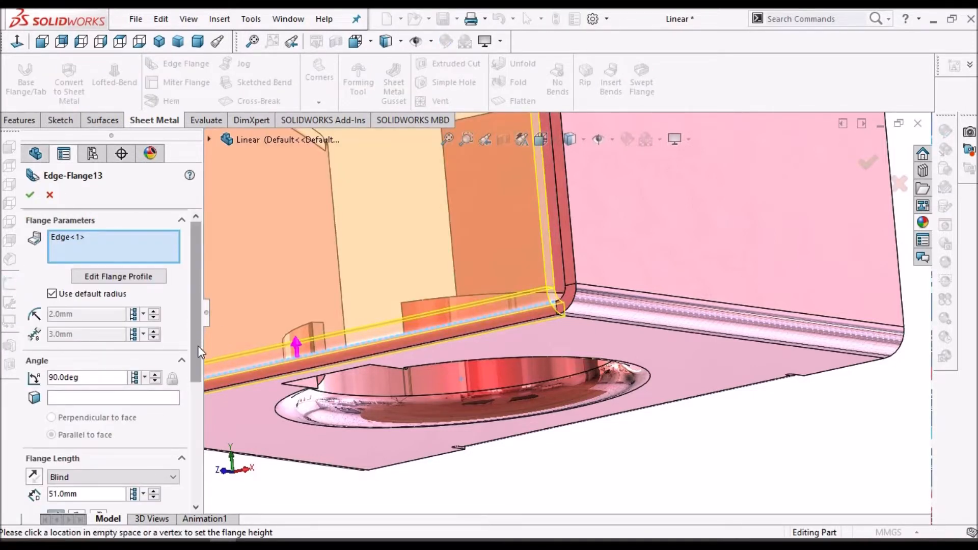
drag(197, 359, 195, 461)
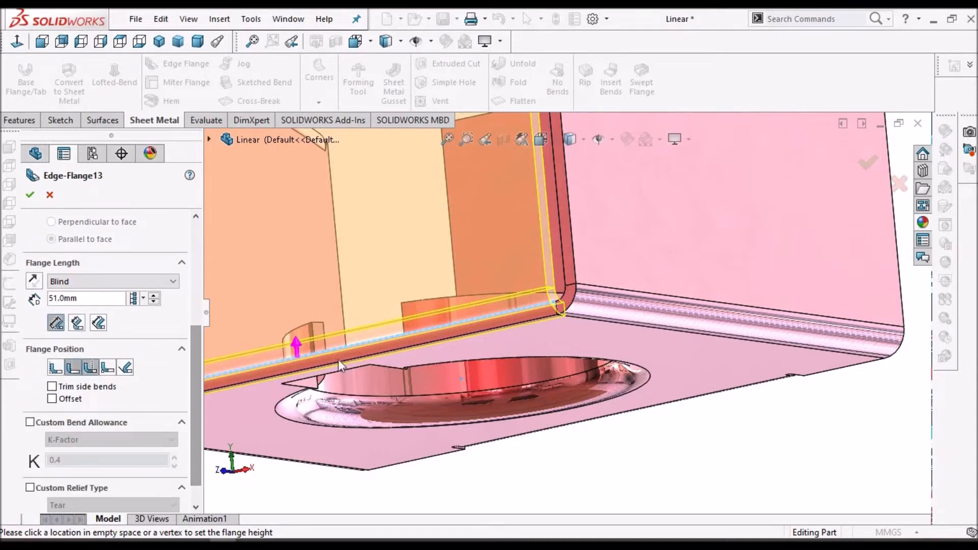
scroll(527, 308, down, 4)
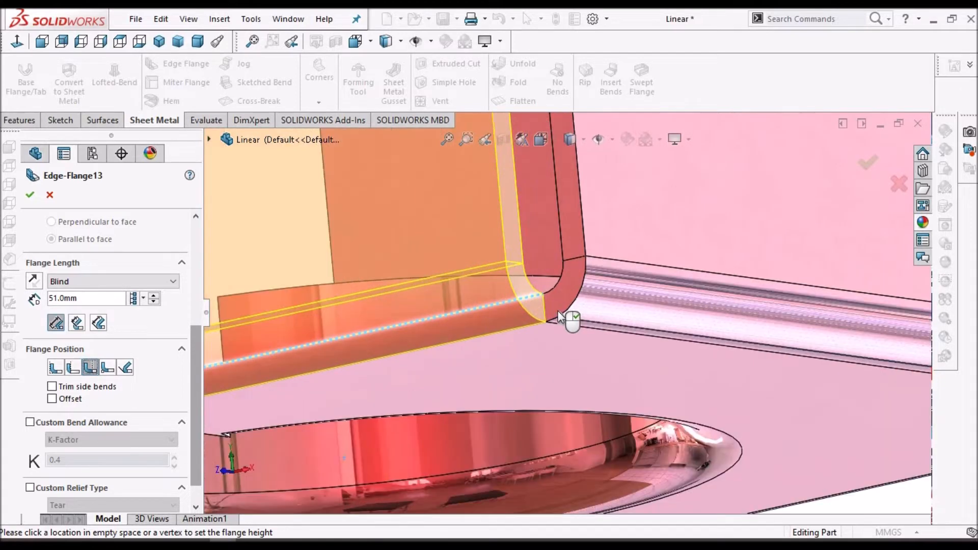
middle_drag(534, 289, 514, 325)
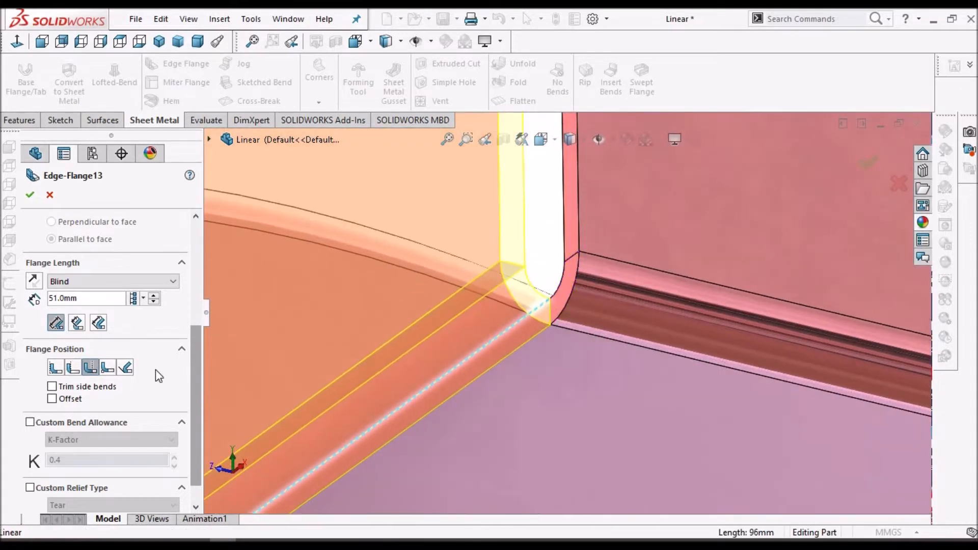
click(73, 367)
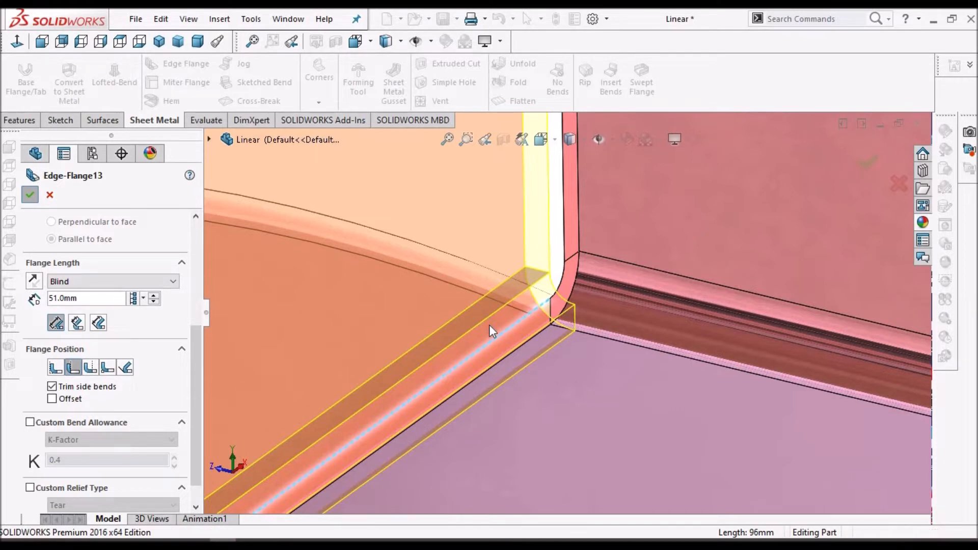
key(Return)
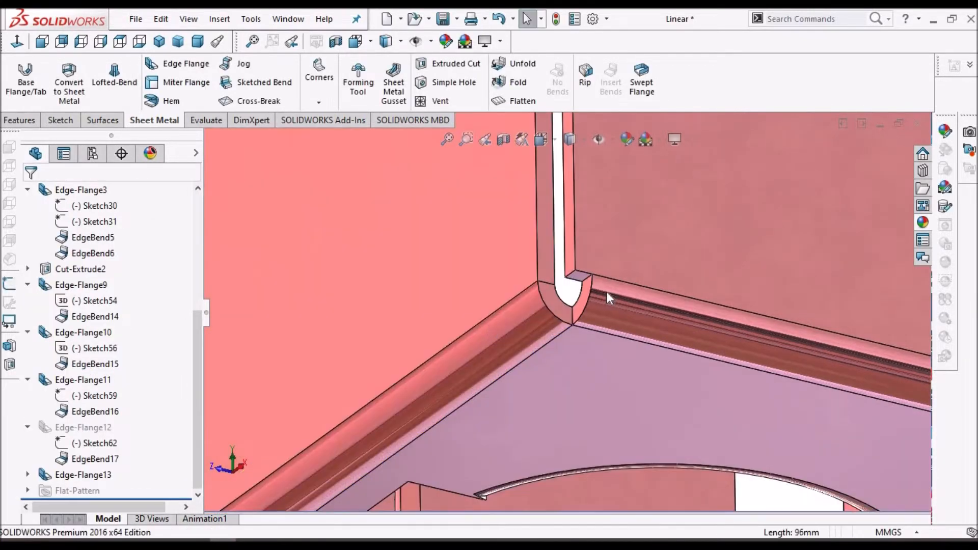
Step: Inspect the trimmed corner beside the front flange and suppress the edge flange around the base's circular hole
scroll(573, 296, up, 5)
scroll(573, 295, down, 2)
middle_drag(573, 254, 576, 286)
scroll(571, 290, down, 3)
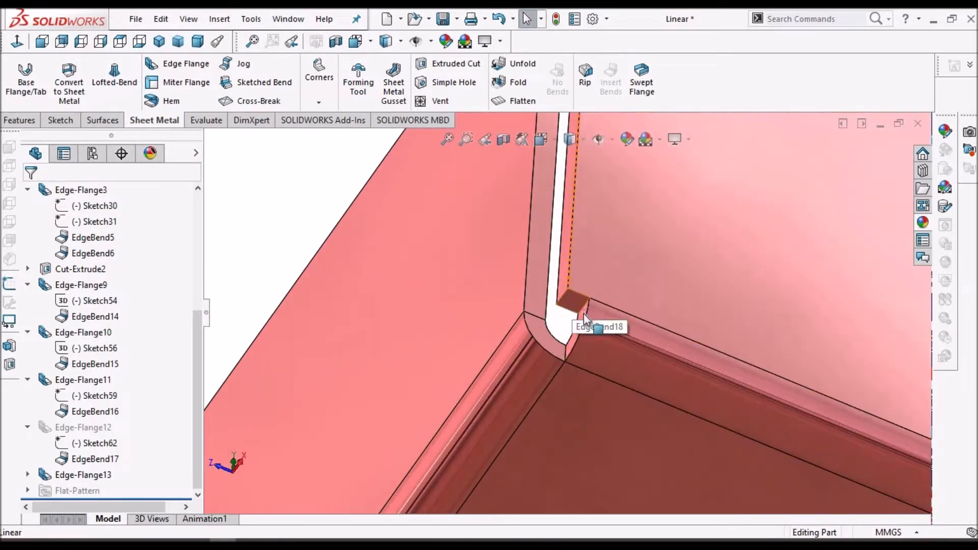
scroll(526, 325, up, 5)
mouse_move(526, 325)
middle_down()
mouse_move(560, 387)
mouse_move(596, 334)
mouse_move(701, 471)
mouse_move(533, 316)
middle_up()
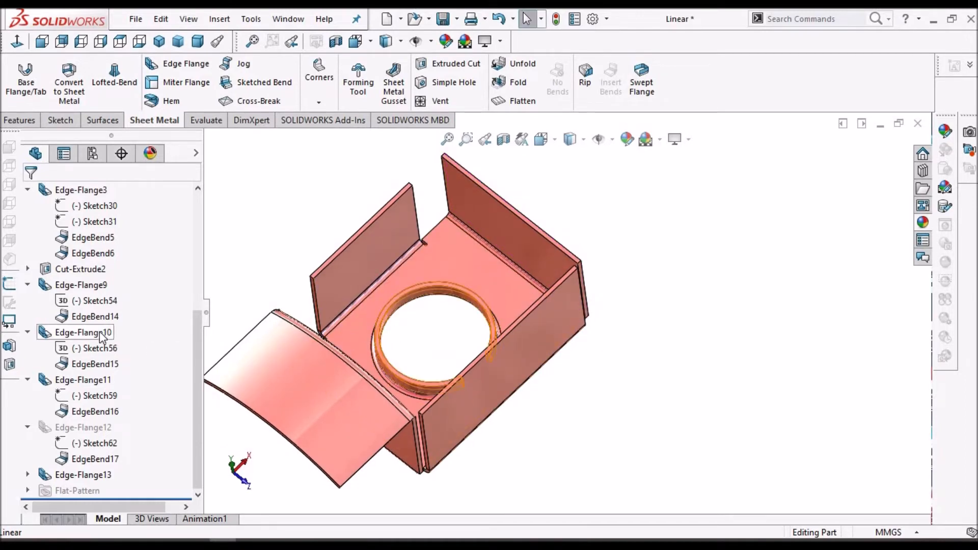
click(101, 334)
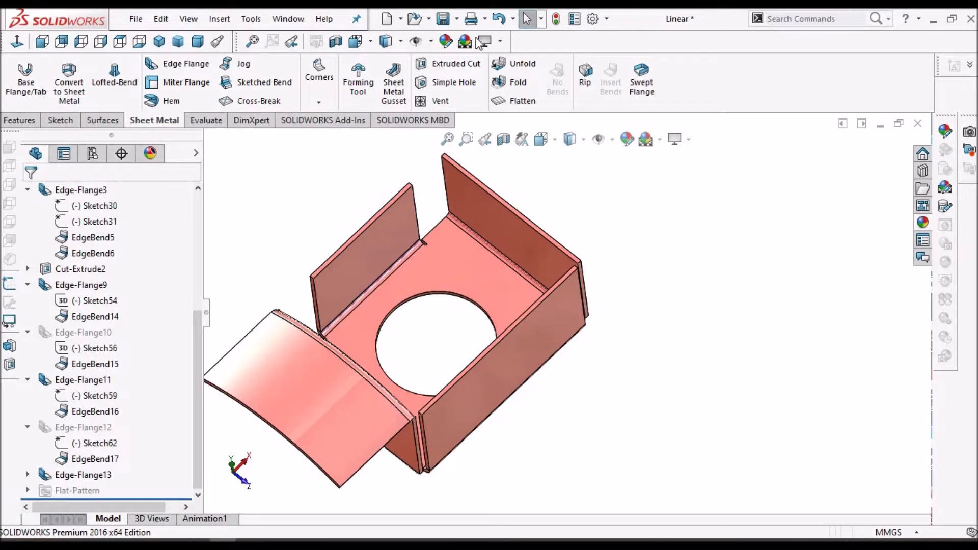
Step: Flatten the part to examine the trimmed corner's notch, and return it to the folded state
click(523, 102)
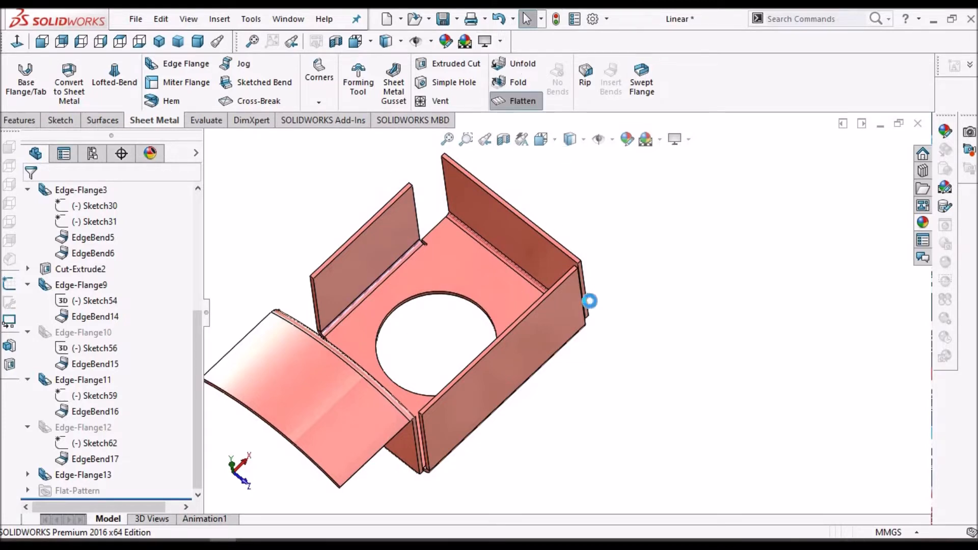
scroll(580, 322, down, 5)
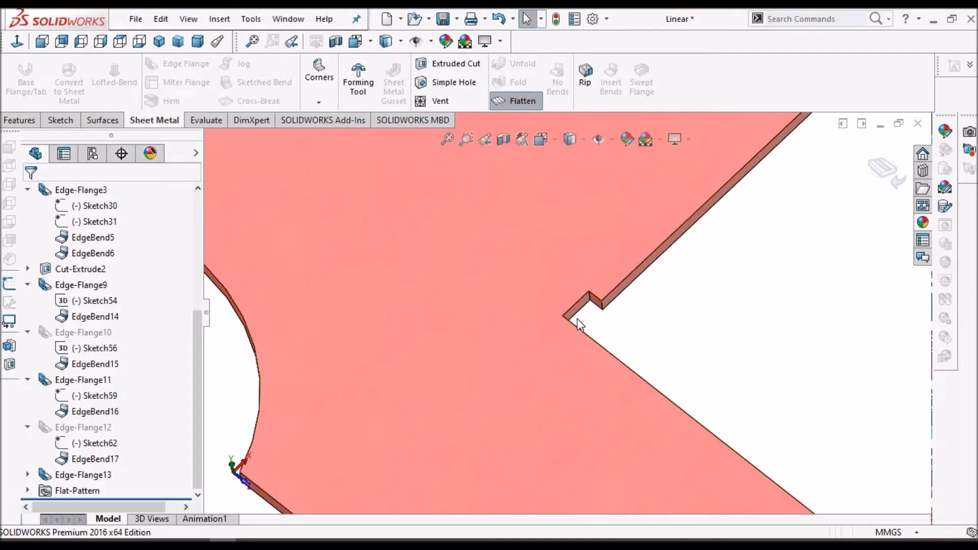
scroll(610, 226, up, 1)
click(502, 105)
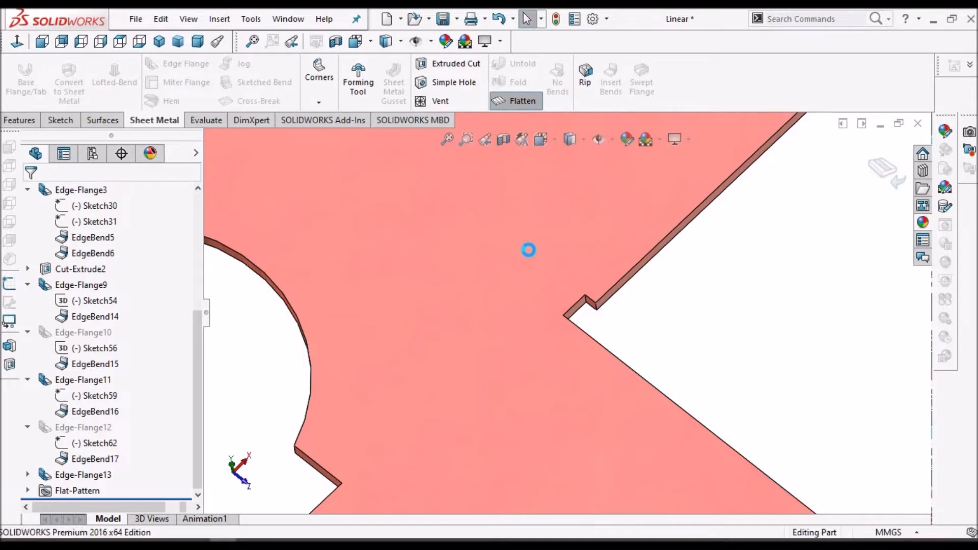
Step: Examine the folded corner between the front and side flanges from below and select the side flange's outer face
middle_drag(529, 249, 732, 419)
scroll(668, 392, down, 3)
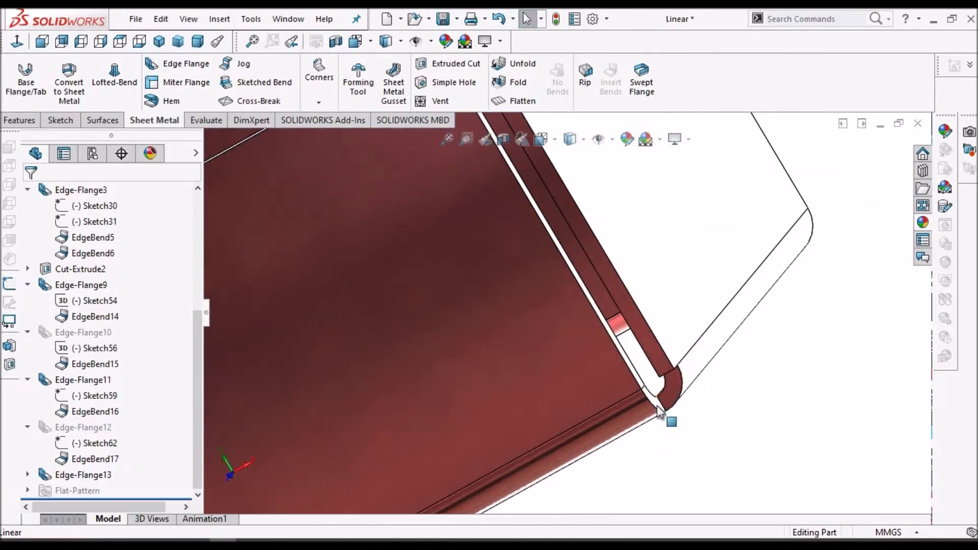
scroll(650, 400, up, 4)
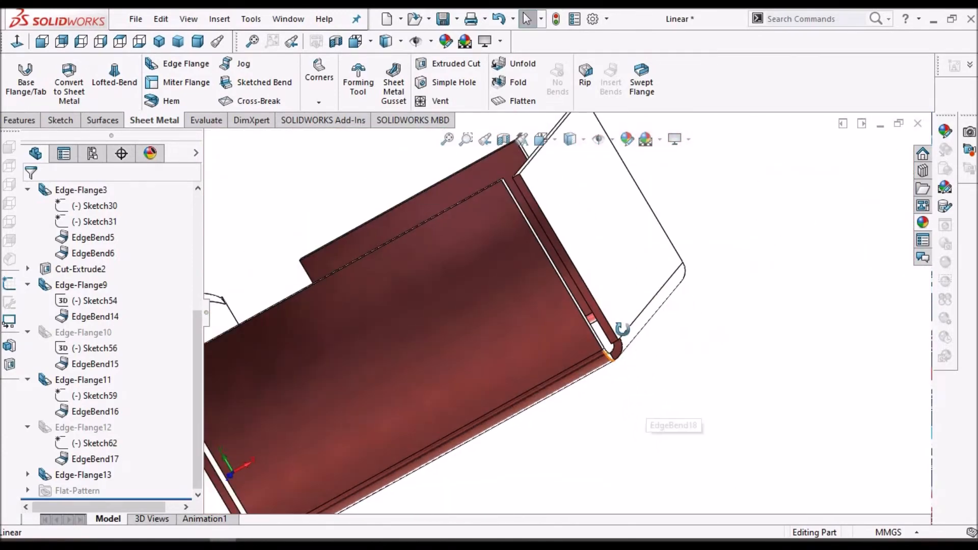
middle_drag(631, 348, 614, 327)
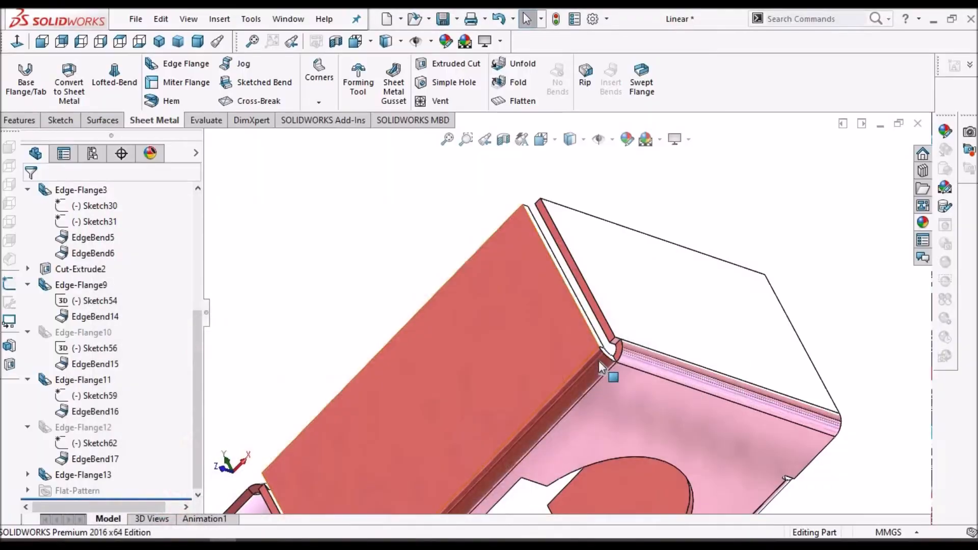
middle_drag(598, 361, 610, 313)
click(610, 285)
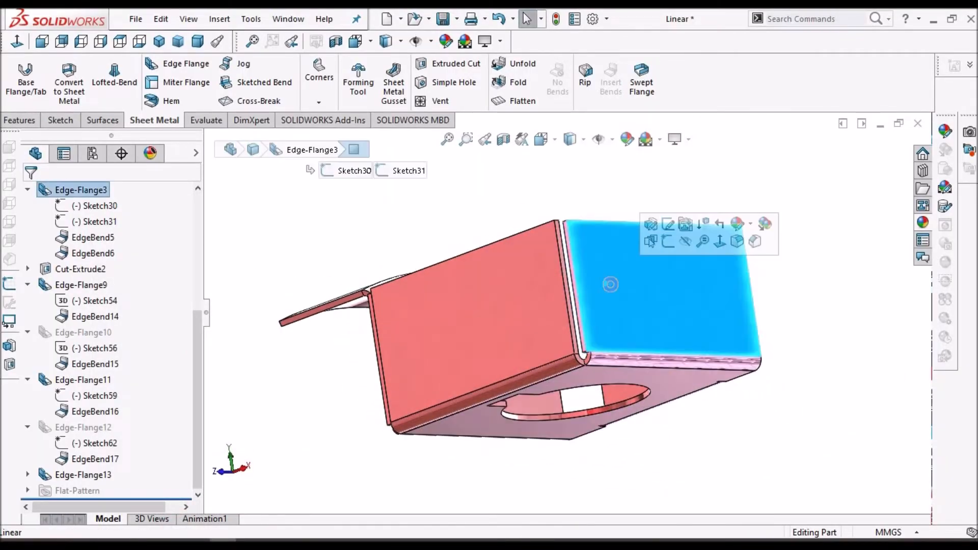
Step: Delete the separate front edge flange feature, Edge-Flange13
key(Escape)
middle_drag(626, 304, 534, 421)
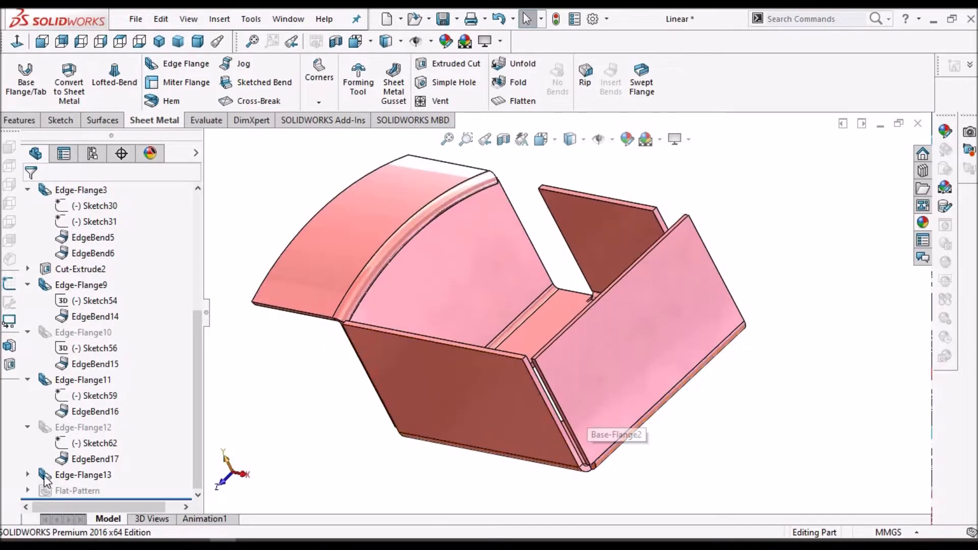
right_click(59, 475)
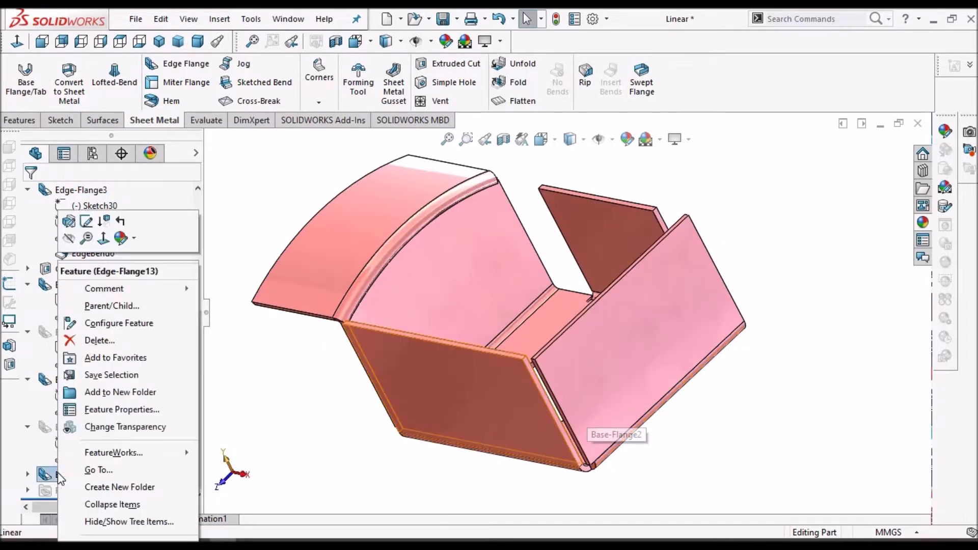
click(95, 340)
Step: Edit Edge-Flange3 and add the base's front edge to its selected edges, then accept the feature
click(662, 343)
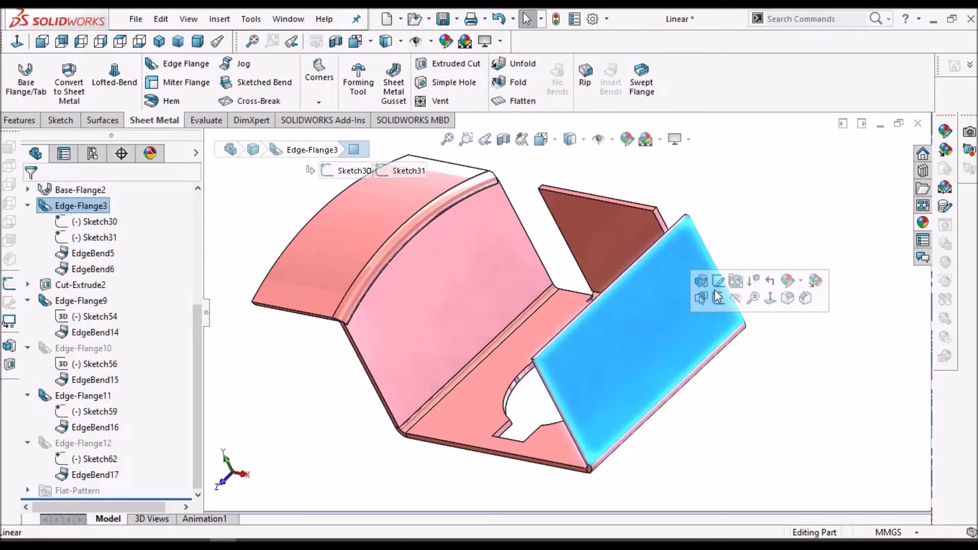
click(718, 281)
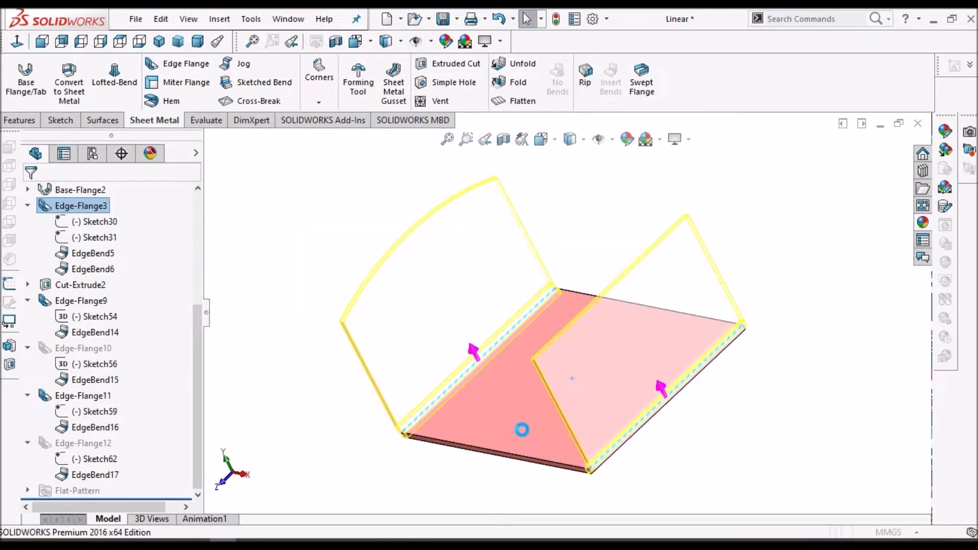
click(539, 462)
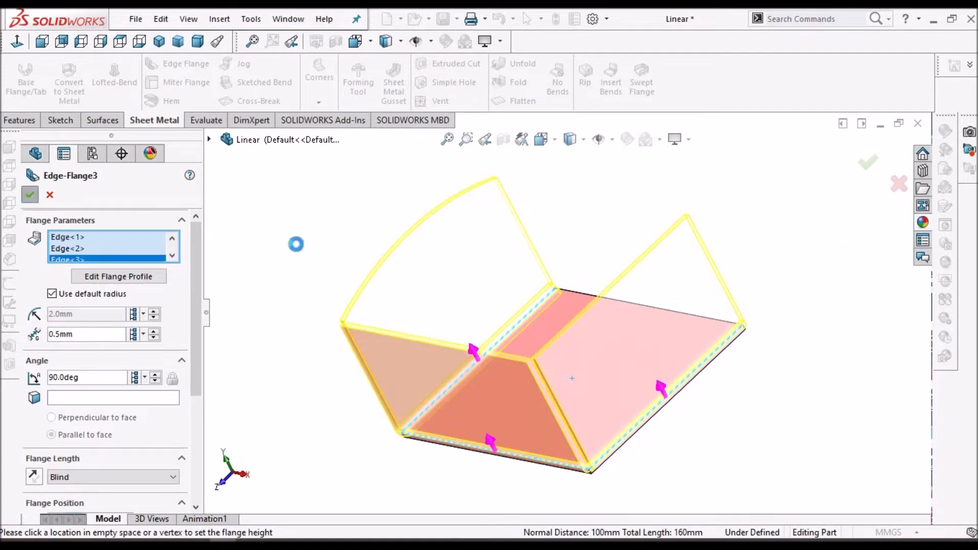
click(296, 244)
Step: Examine the corner between the front and side flanges closely from outside and from below
scroll(585, 468, down, 3)
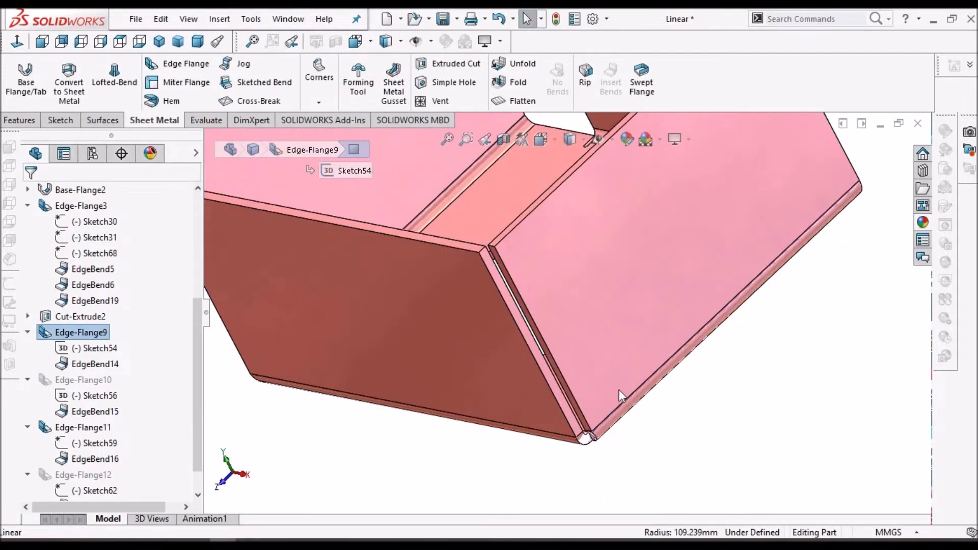
middle_drag(620, 347, 634, 456)
scroll(546, 378, down, 6)
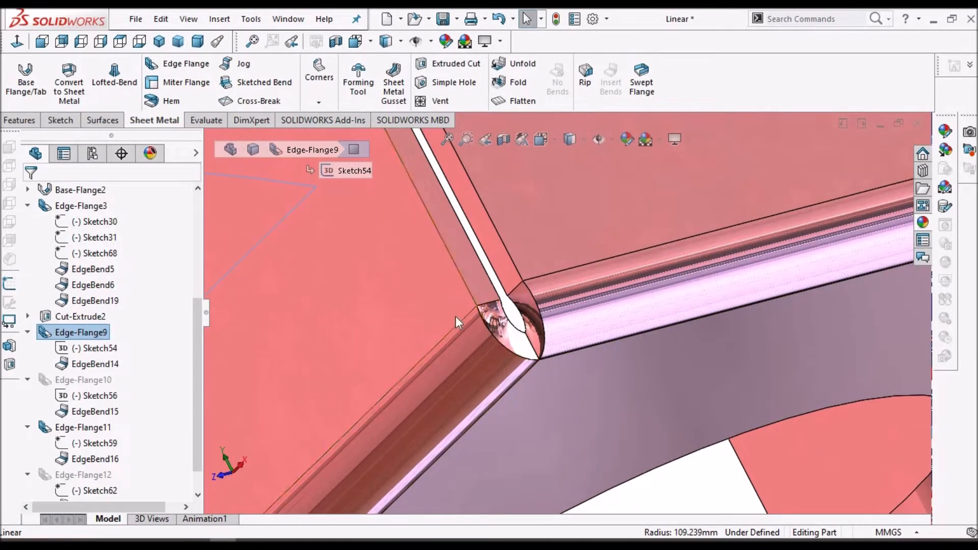
middle_drag(506, 337, 572, 338)
scroll(569, 332, up, 6)
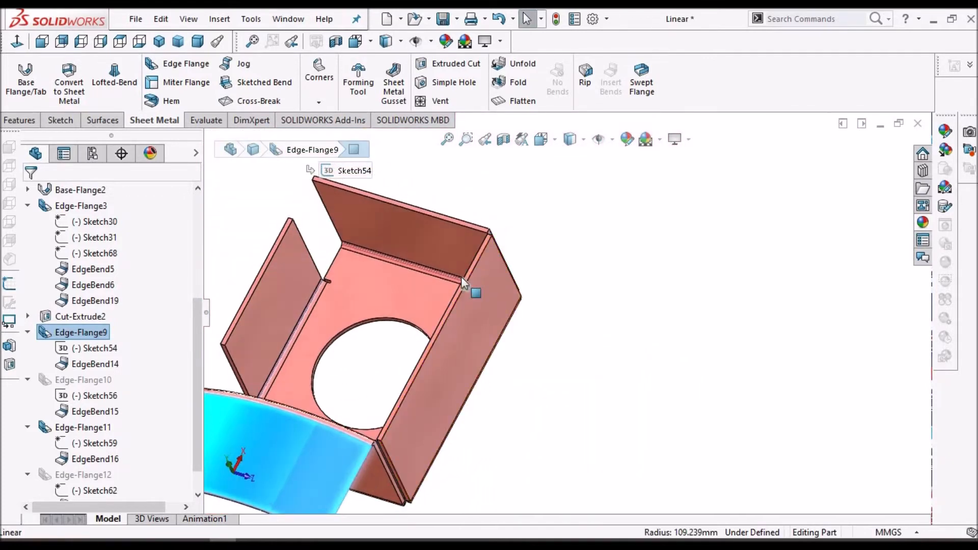
Step: Flatten the part to check the flange corner, and examine the front flange in the folded state
scroll(497, 291, down, 5)
middle_drag(529, 297, 500, 388)
click(500, 388)
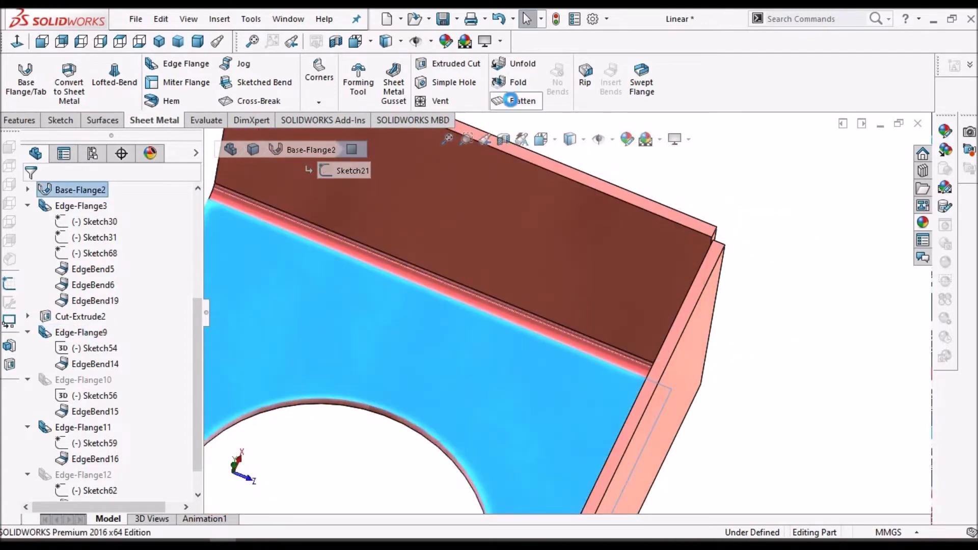
click(515, 101)
scroll(686, 392, up, 3)
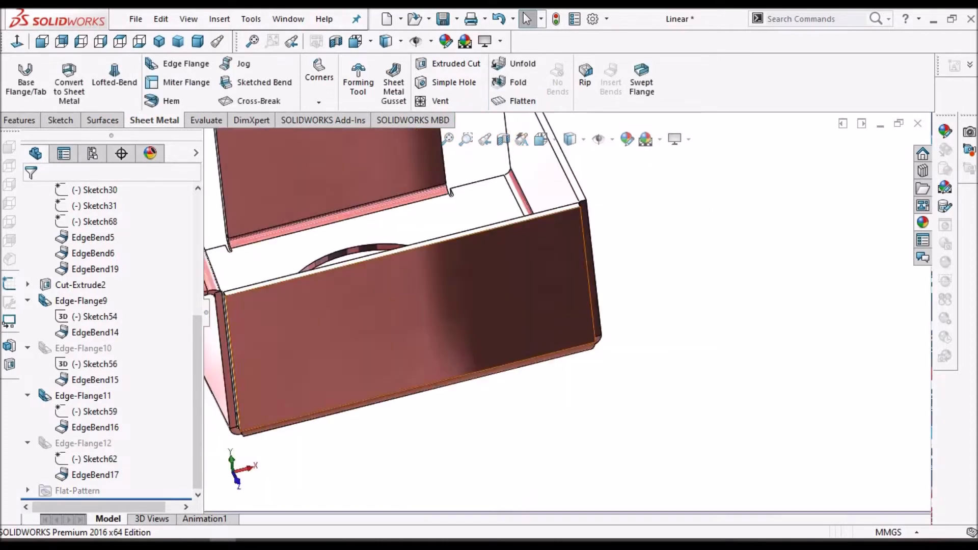
middle_drag(593, 315, 570, 297)
scroll(619, 331, down, 6)
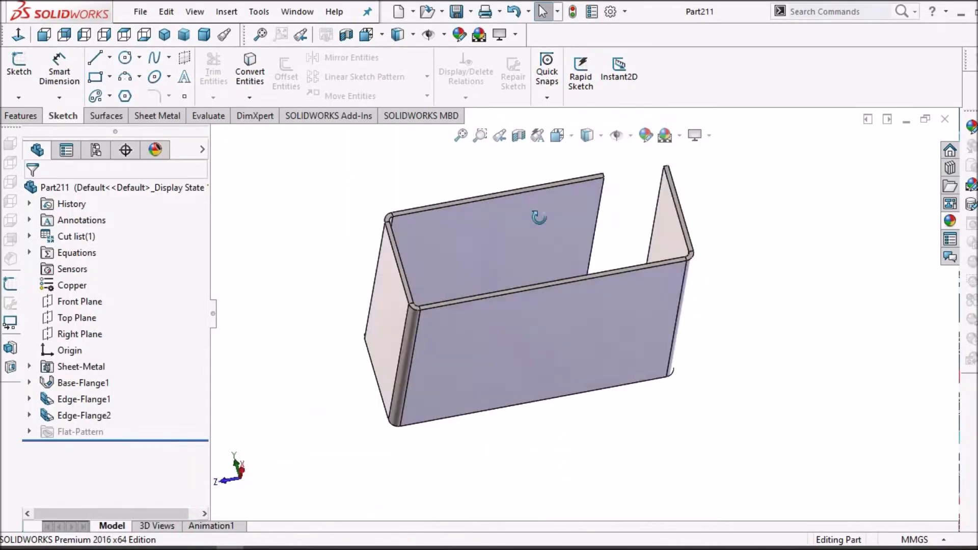
Step: Start an edge flange on the bottom edge at the open end of Part211 and set its angle to 50 degrees
click(169, 121)
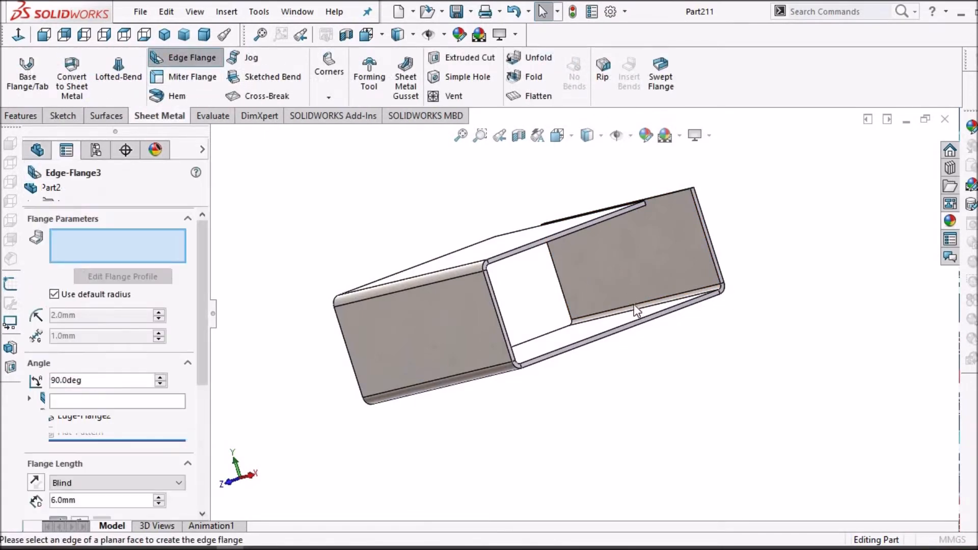
scroll(633, 304, down, 3)
click(607, 316)
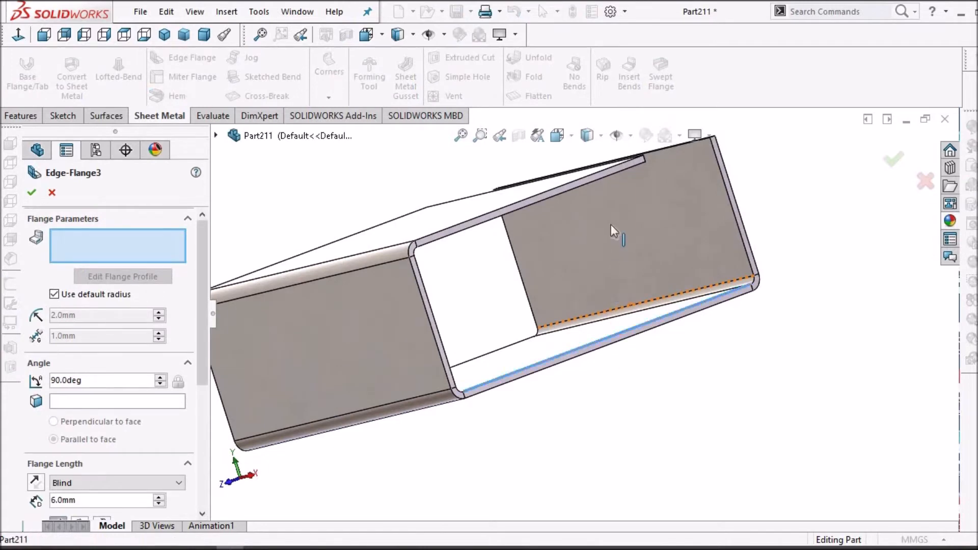
scroll(624, 182, up, 2)
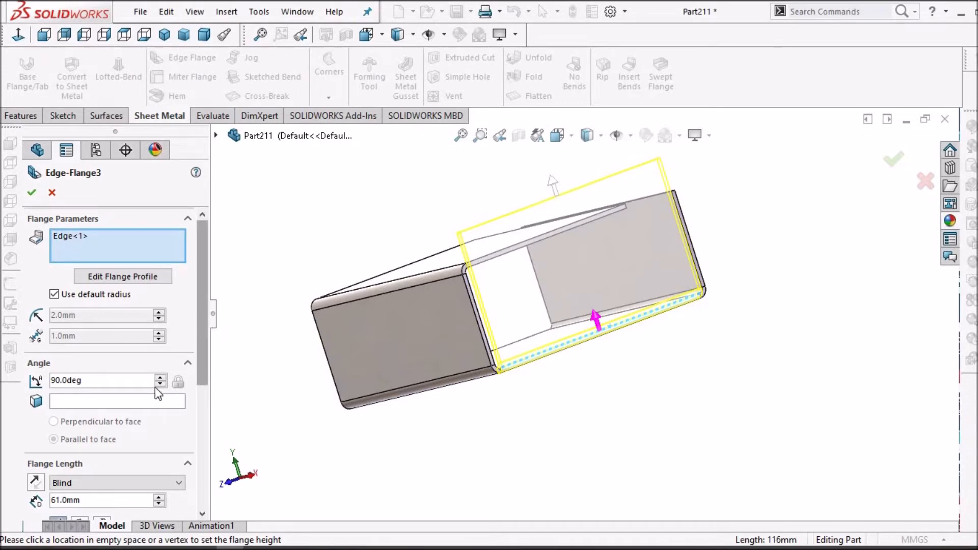
click(105, 385)
text(50)
key(Return)
middle_drag(694, 277, 493, 382)
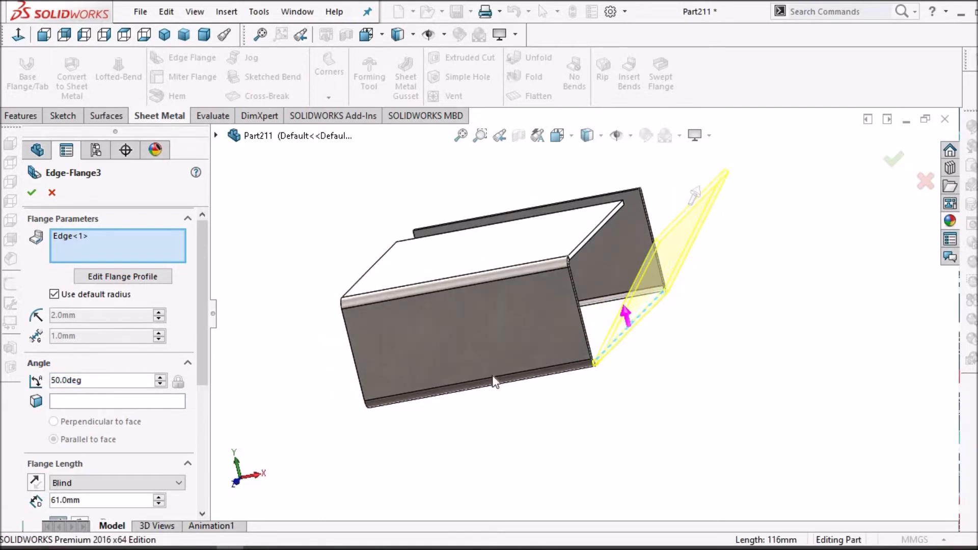
Step: Try blind lengths of 80 mm and 50 mm for the angled edge flange
scroll(178, 458, down, 3)
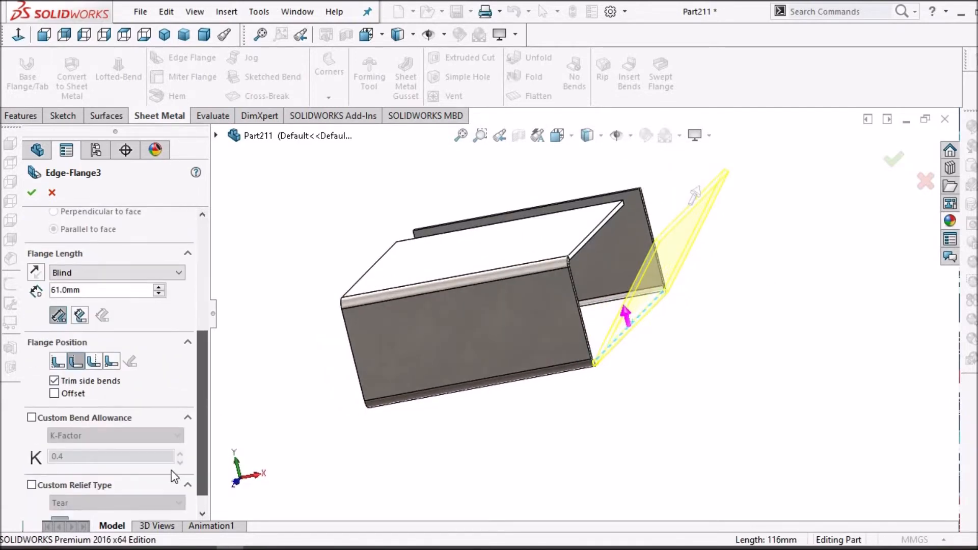
middle_drag(443, 281, 389, 351)
double_click(87, 290)
text(80)
key(Return)
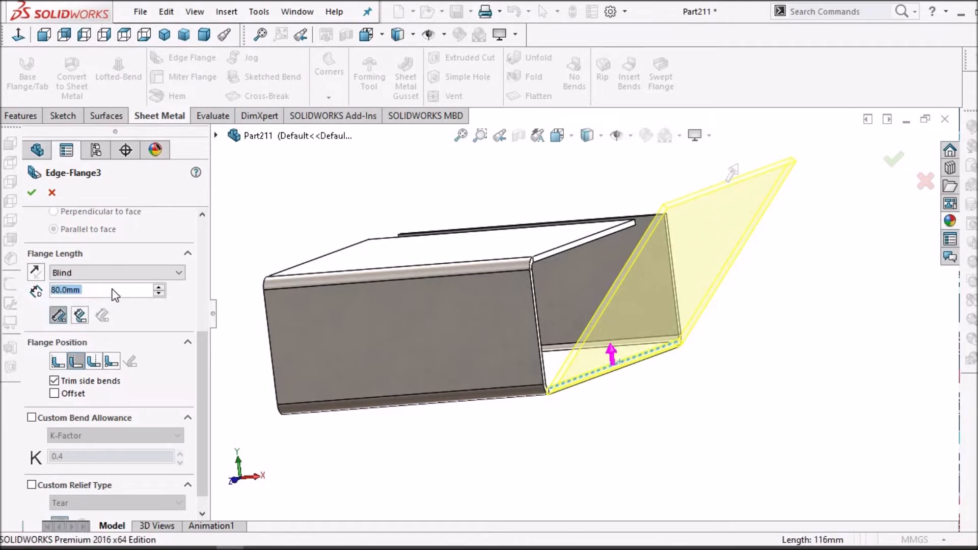
text(50)
key(Return)
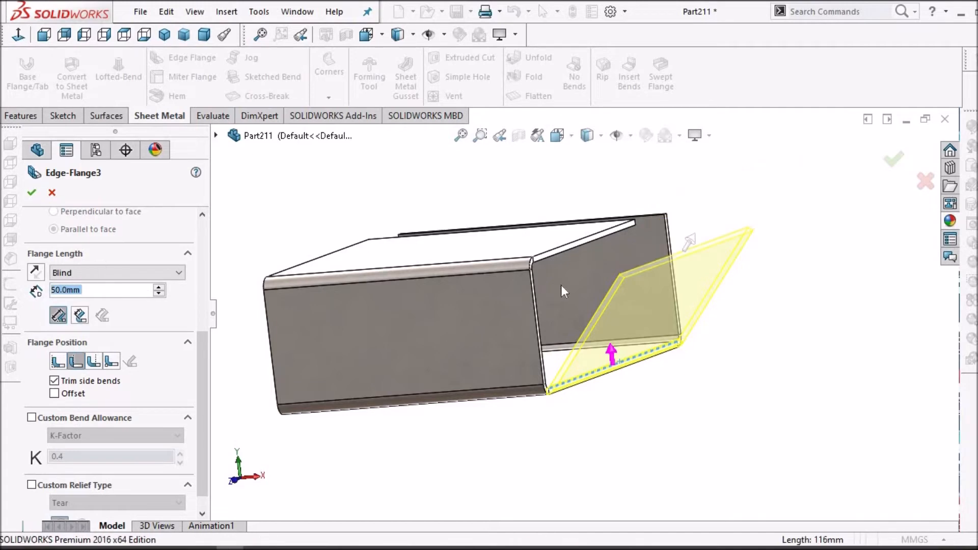
Step: Set the angled edge flange's length to 40 mm and accept the feature
middle_drag(580, 274, 582, 261)
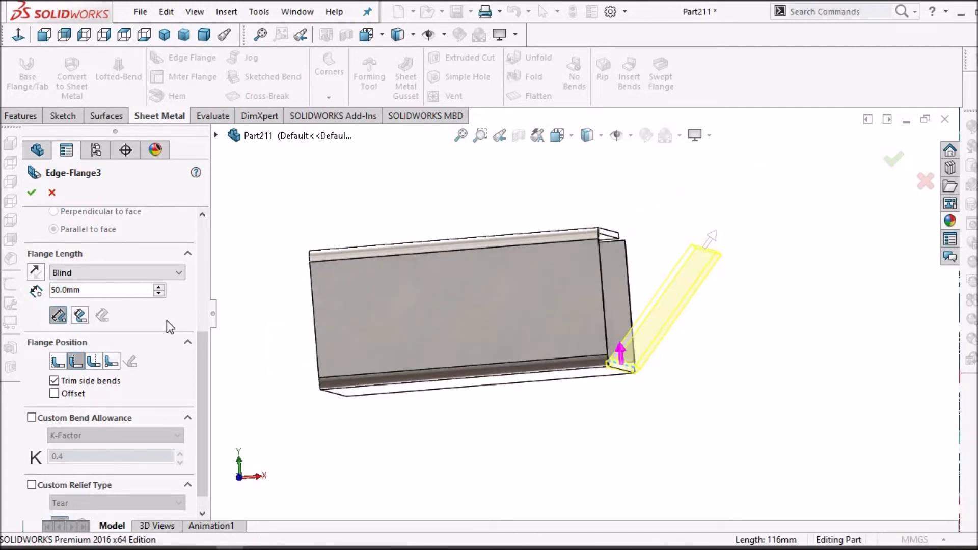
double_click(110, 288)
click(110, 288)
double_click(110, 288)
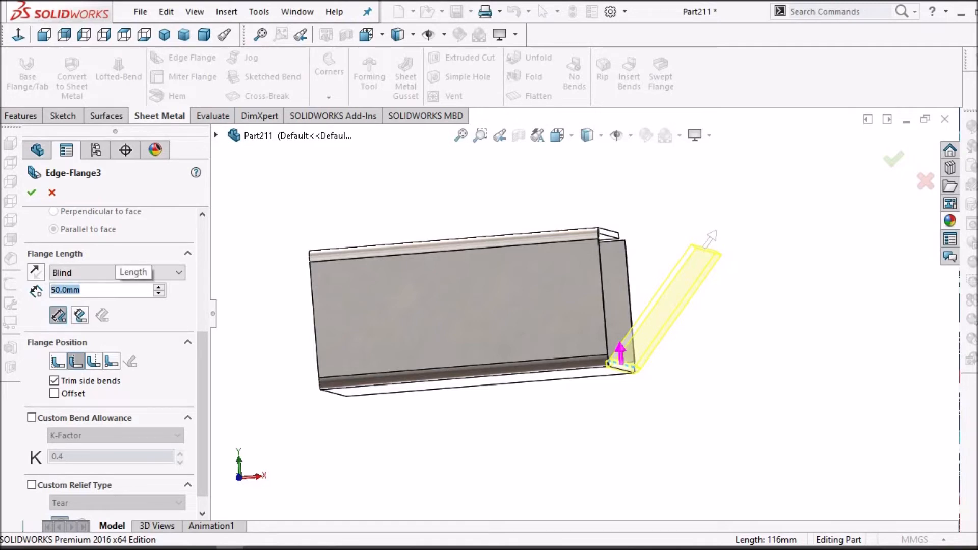
text(40)
key(Return)
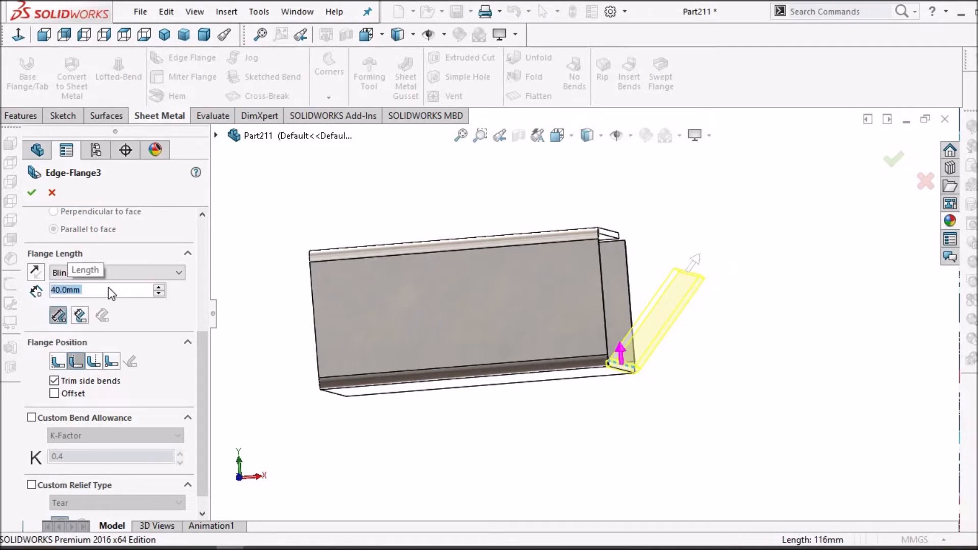
click(32, 192)
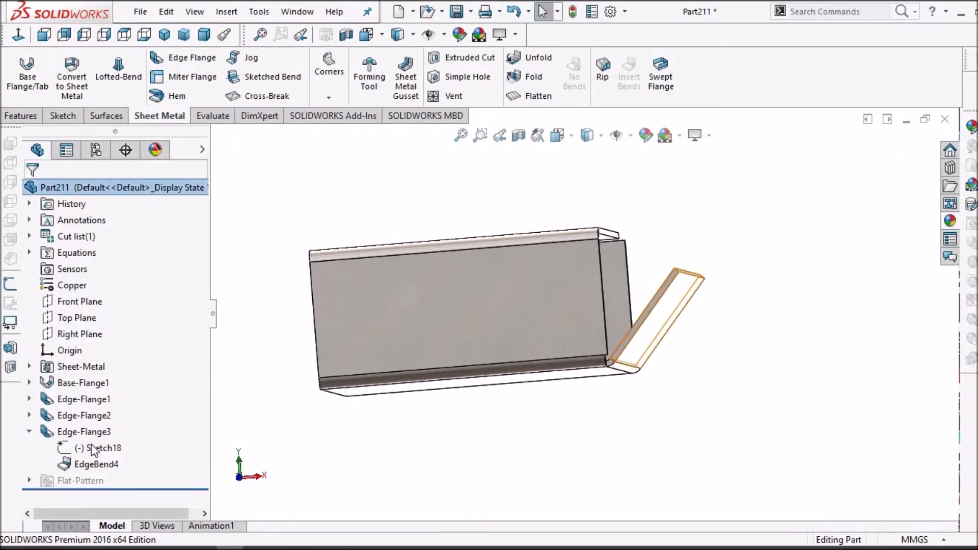
Step: Edit the angled flange's profile sketch, dimension its vertical side line, and exit the sketch
click(92, 447)
click(105, 405)
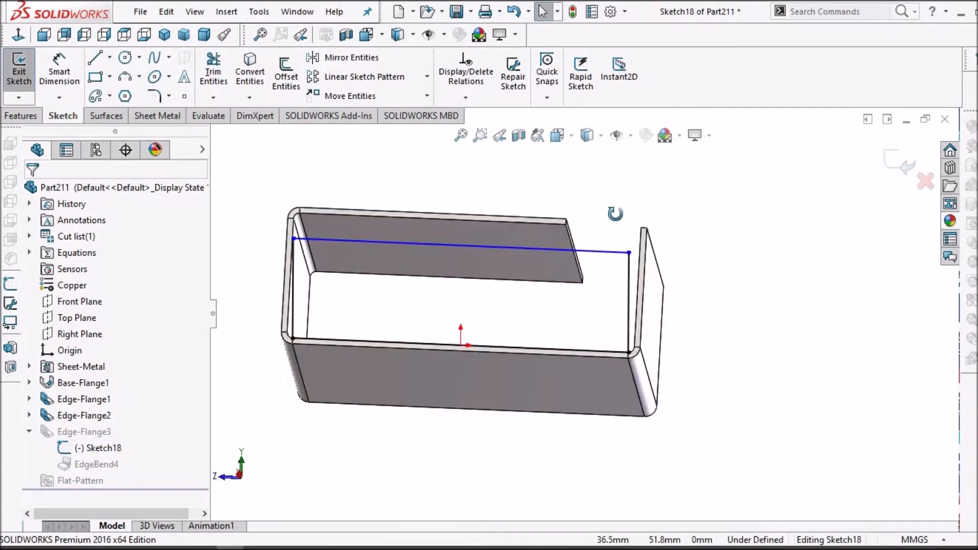
click(72, 81)
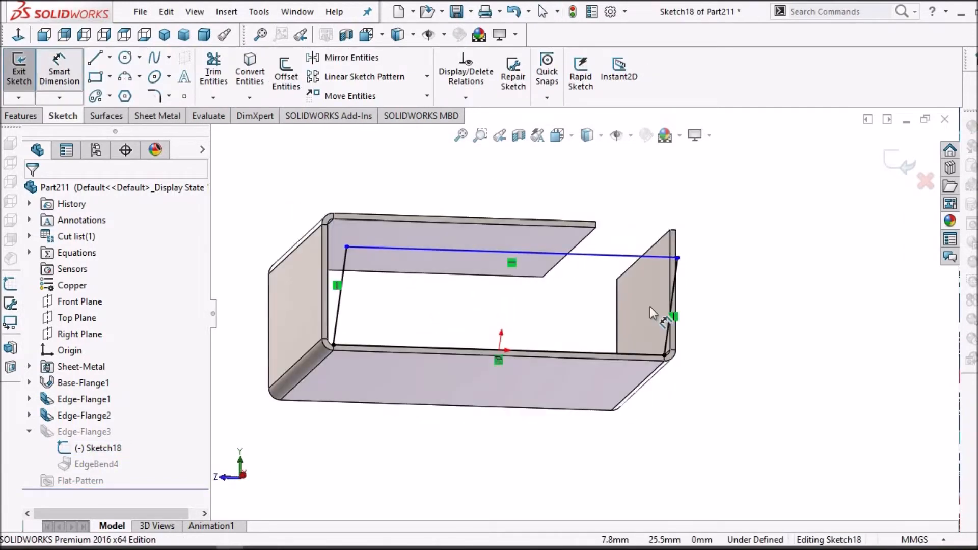
click(676, 278)
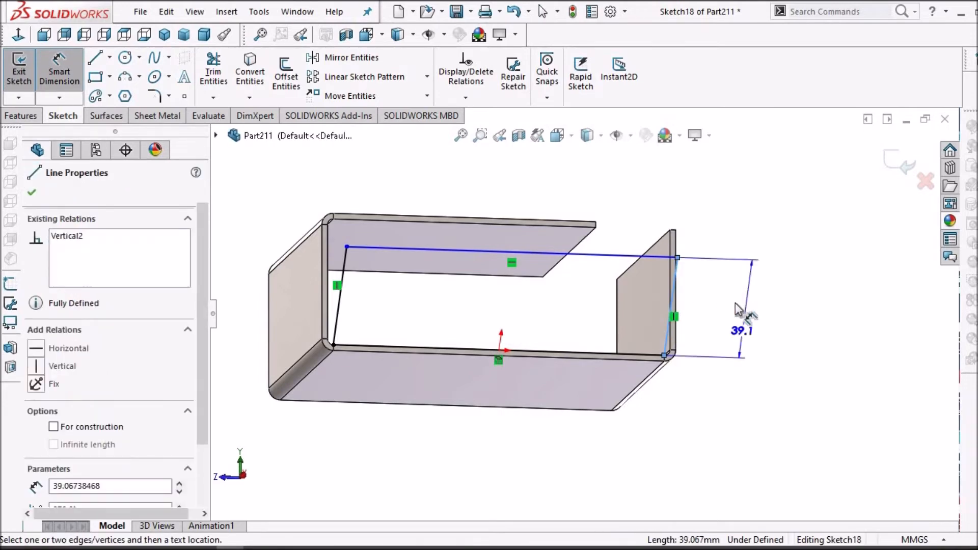
click(737, 306)
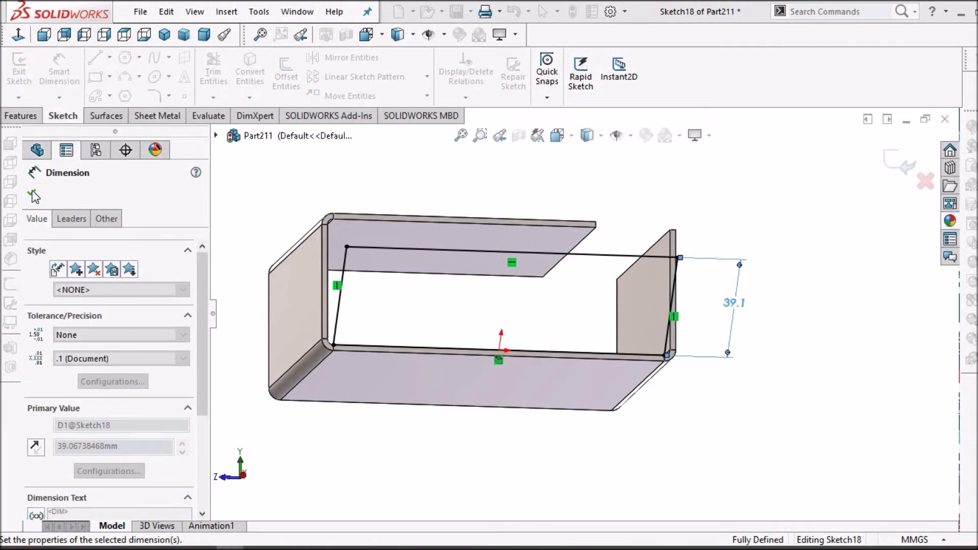
key(Escape)
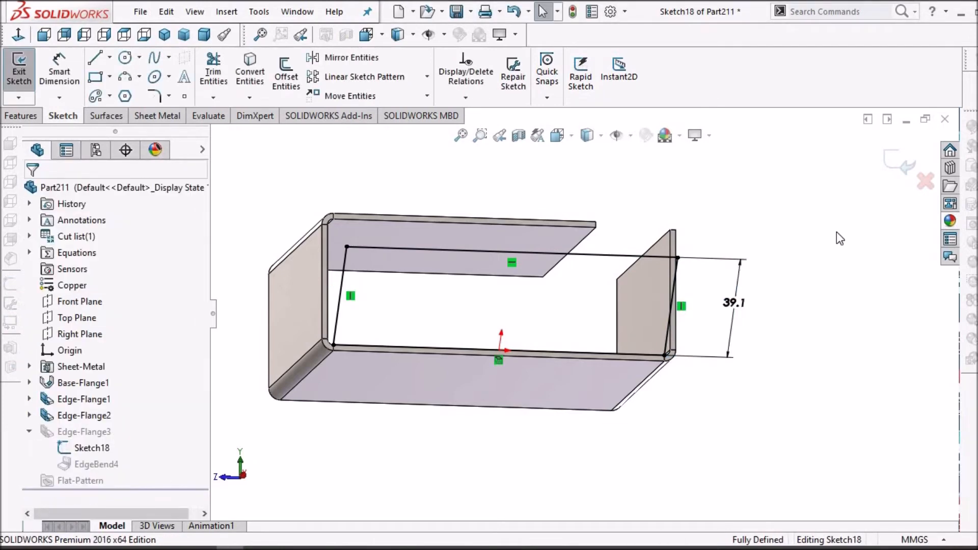
click(19, 68)
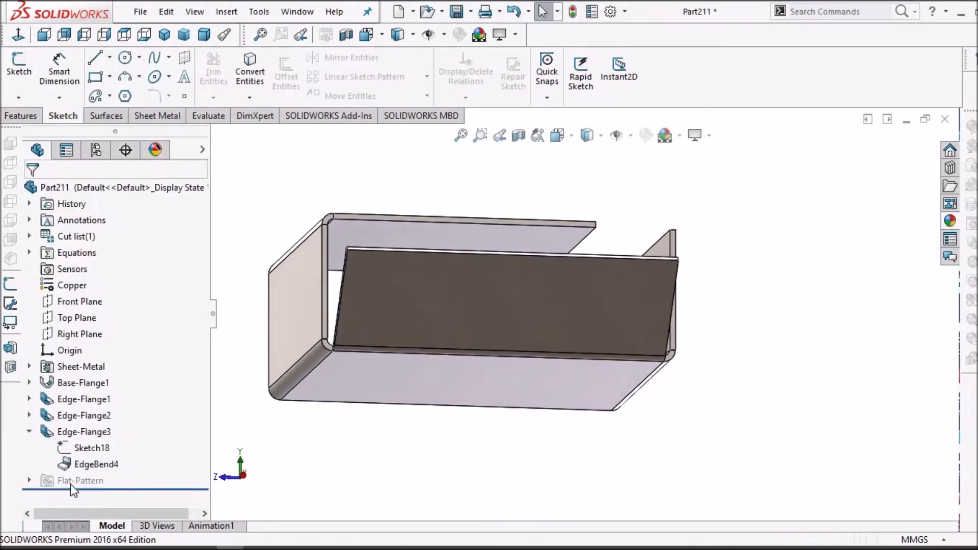
click(94, 450)
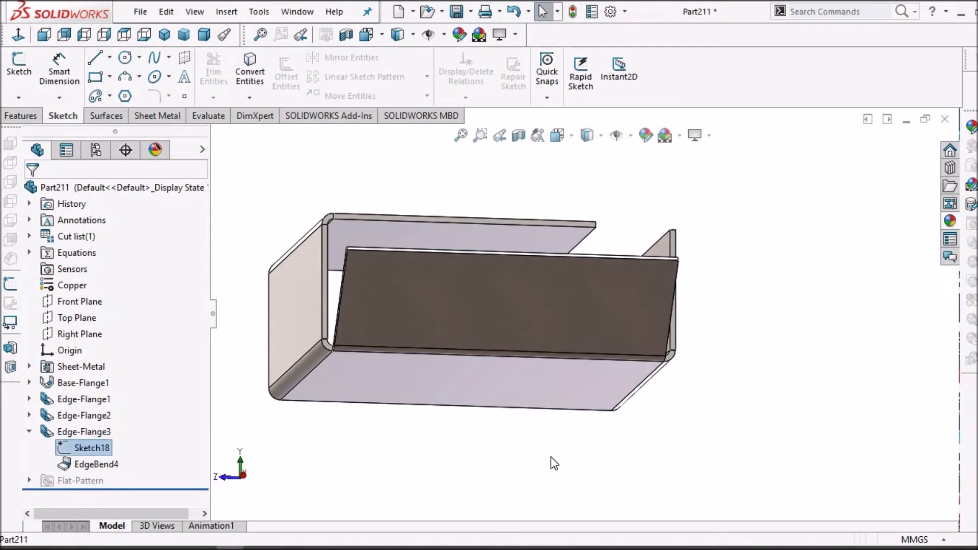
click(192, 474)
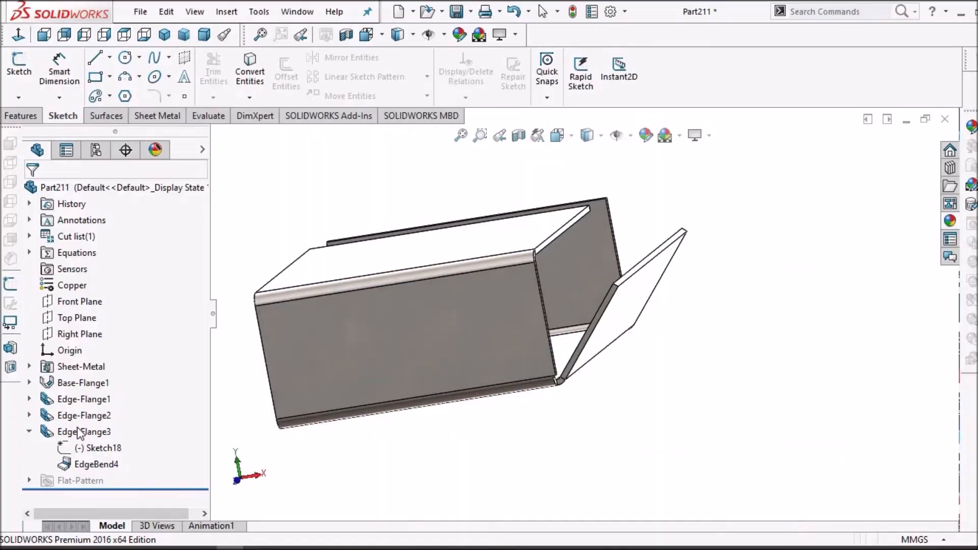
Step: Edit the angled edge flange and set its length to Up To Vertex, using the far upper corner of the top flange's open end
right_click(83, 431)
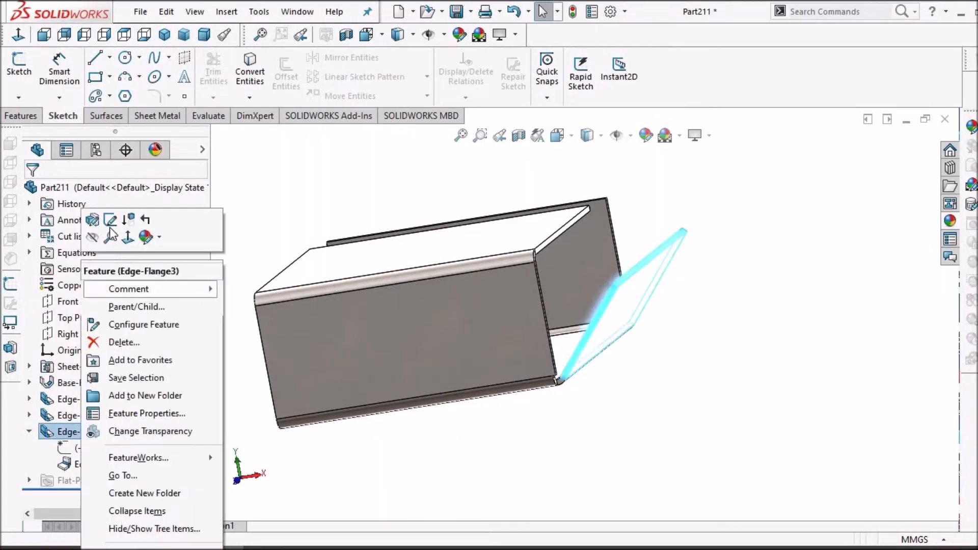
click(93, 219)
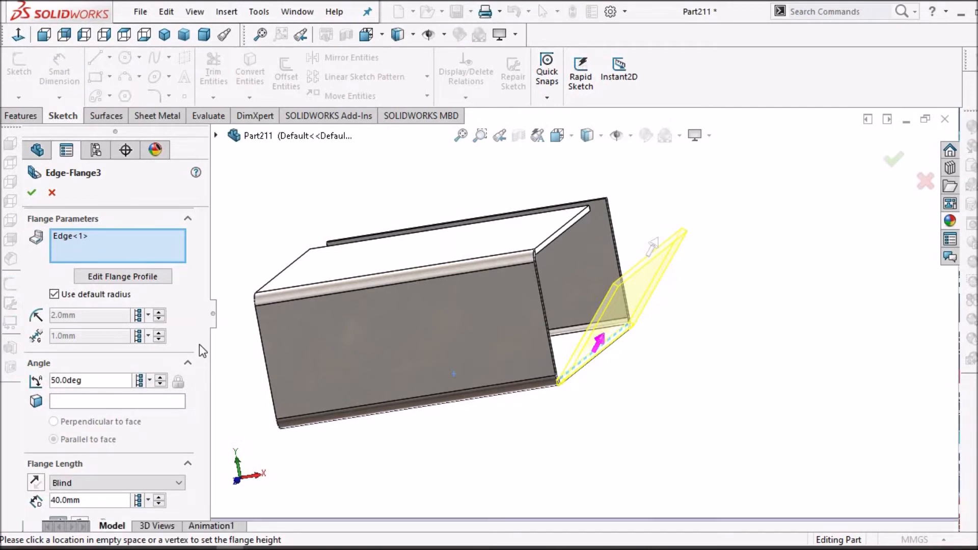
drag(200, 337, 203, 435)
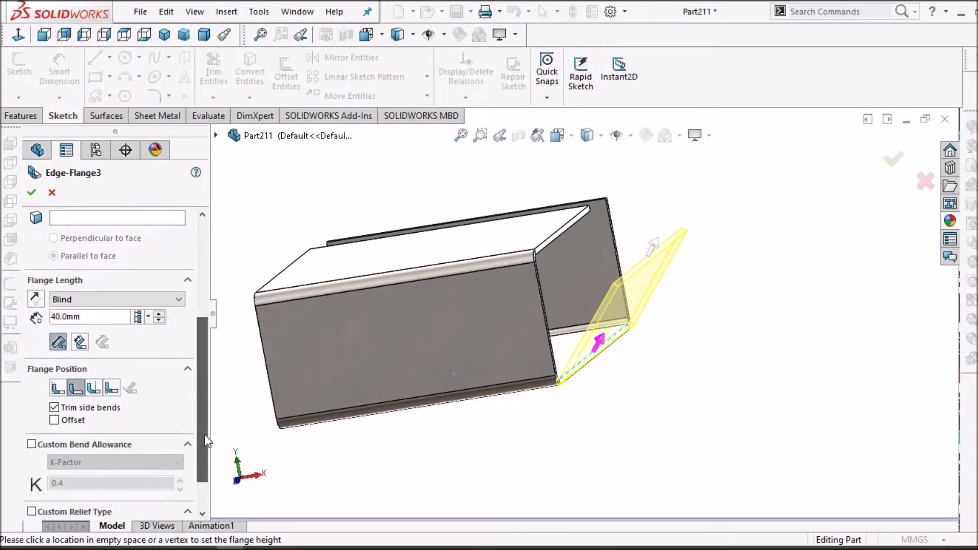
click(179, 299)
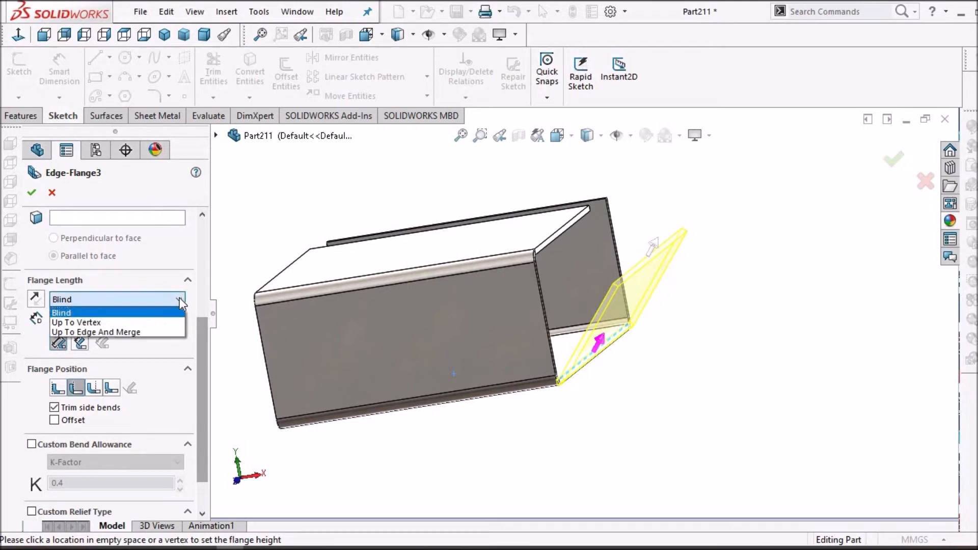
click(147, 323)
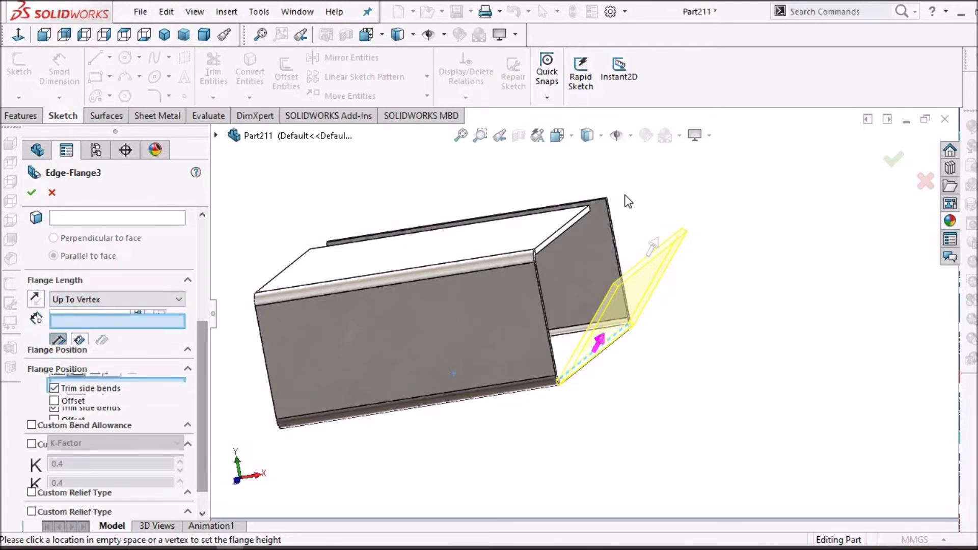
scroll(593, 217, down, 2)
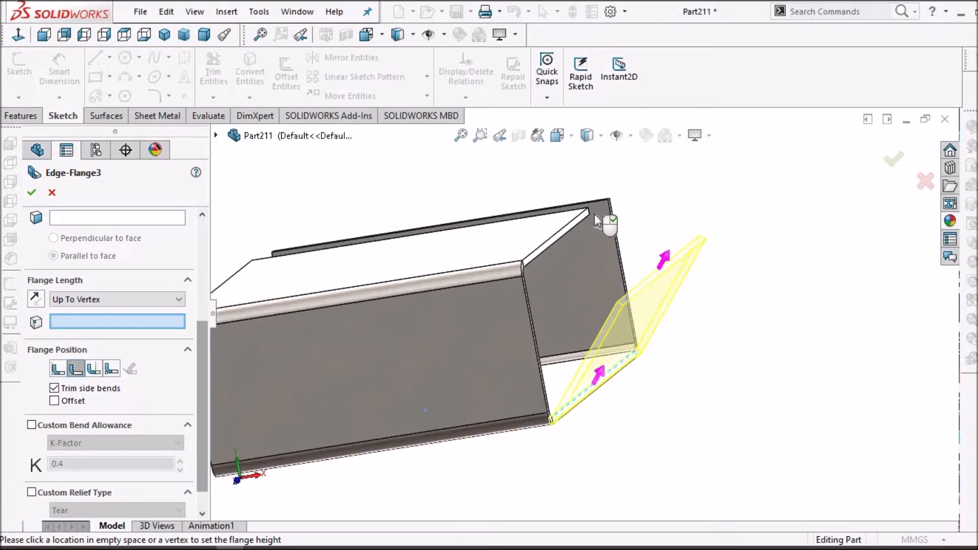
scroll(594, 214, down, 3)
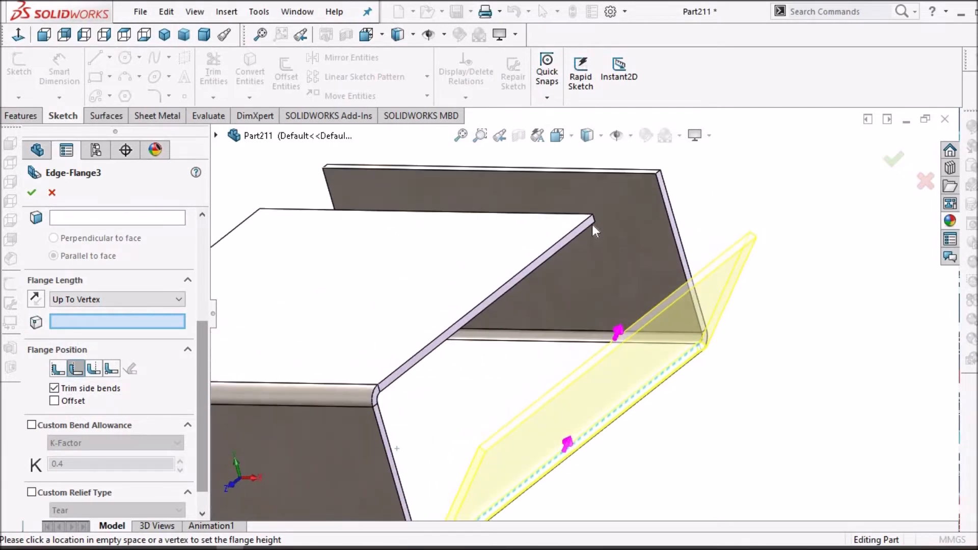
scroll(592, 221, down, 3)
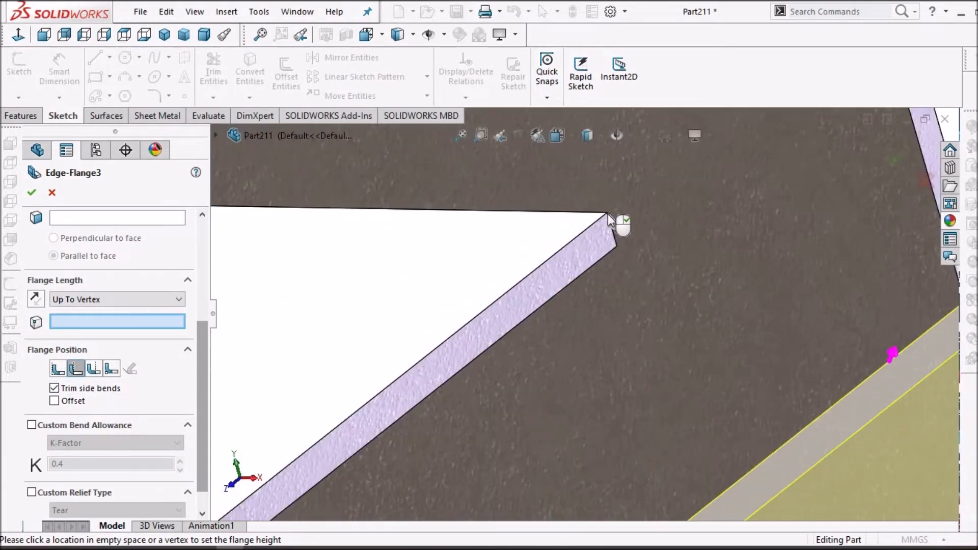
click(607, 214)
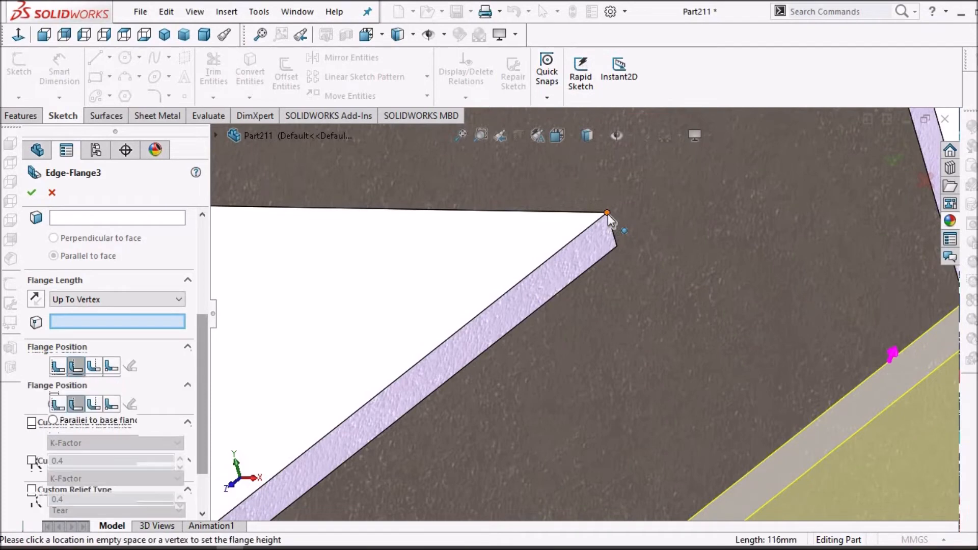
Step: Check the Up To Vertex length in the front view with Normal to flange plane and accept the feature
scroll(552, 343, up, 10)
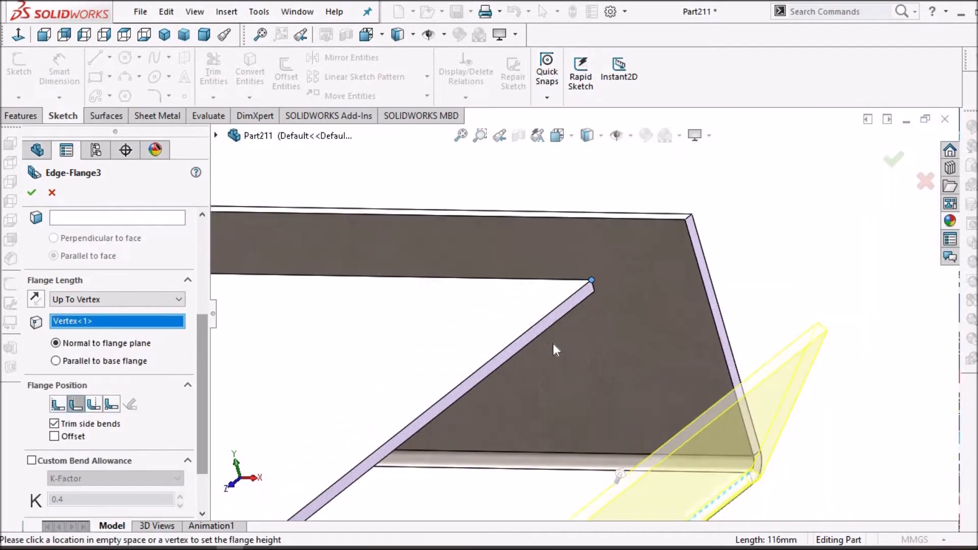
click(43, 34)
scroll(839, 292, down, 2)
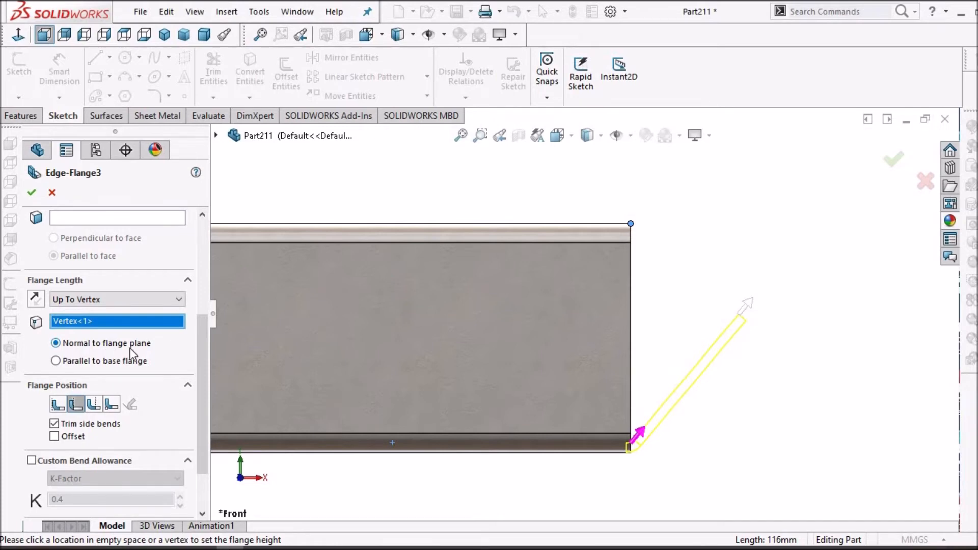
scroll(744, 272, down, 2)
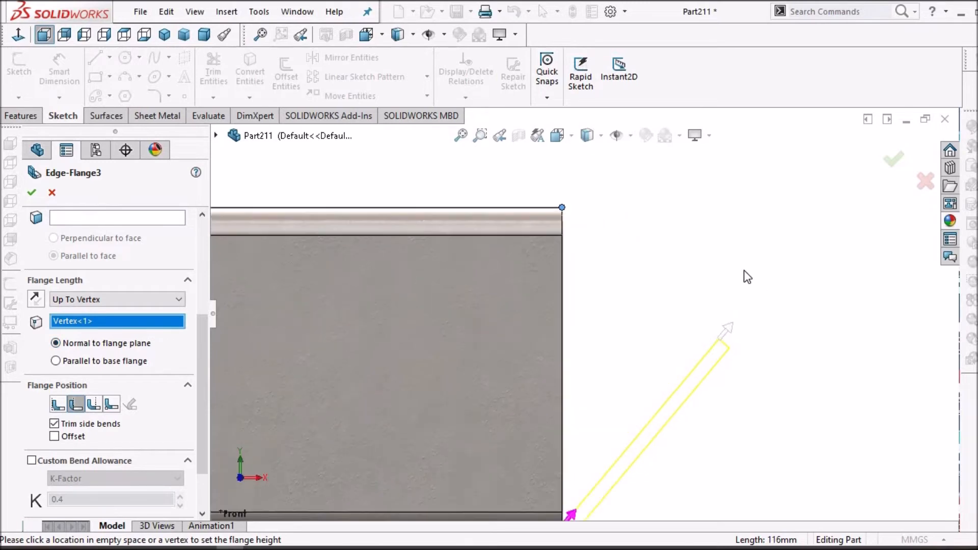
click(562, 209)
click(32, 193)
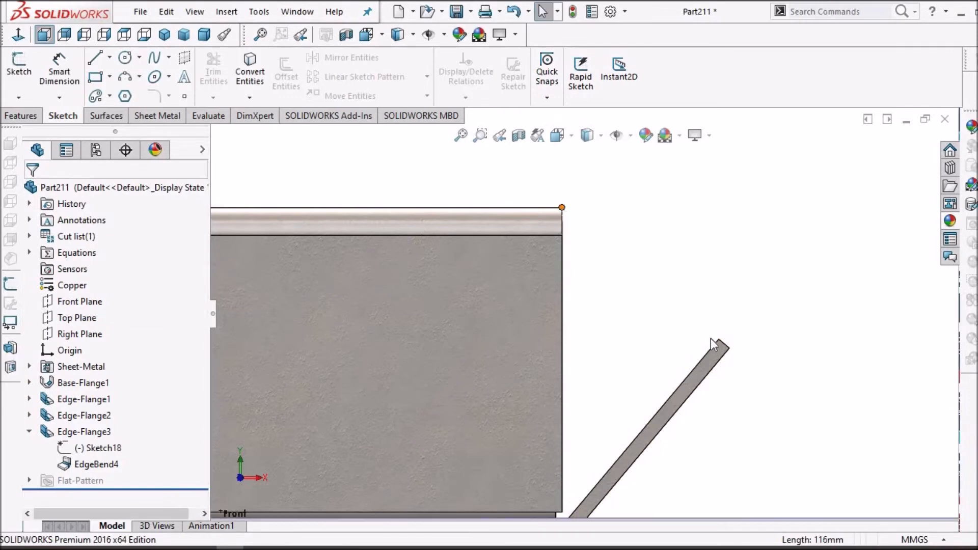
Step: Edit the angled edge flange again, switch its Up To Vertex length to Parallel to base flange, and accept it
right_click(85, 435)
click(96, 220)
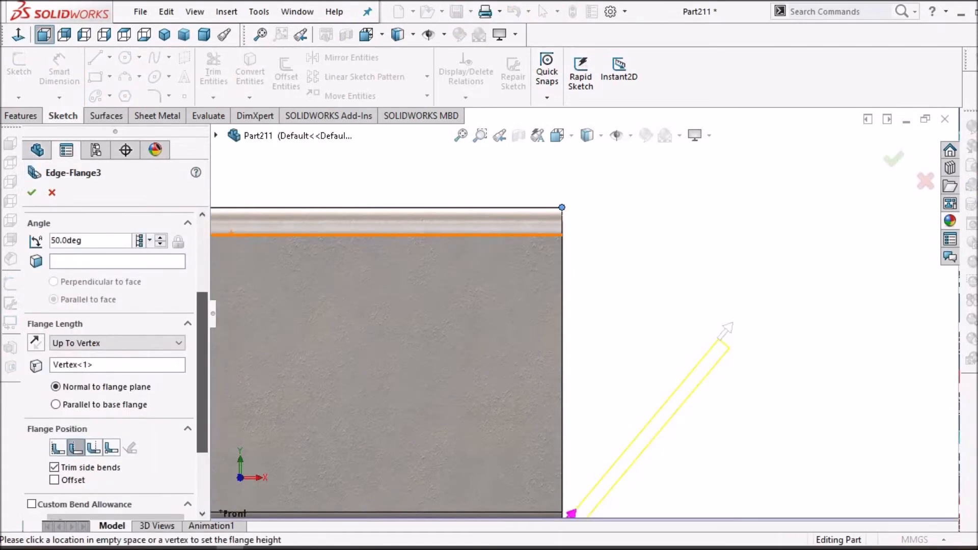
click(55, 404)
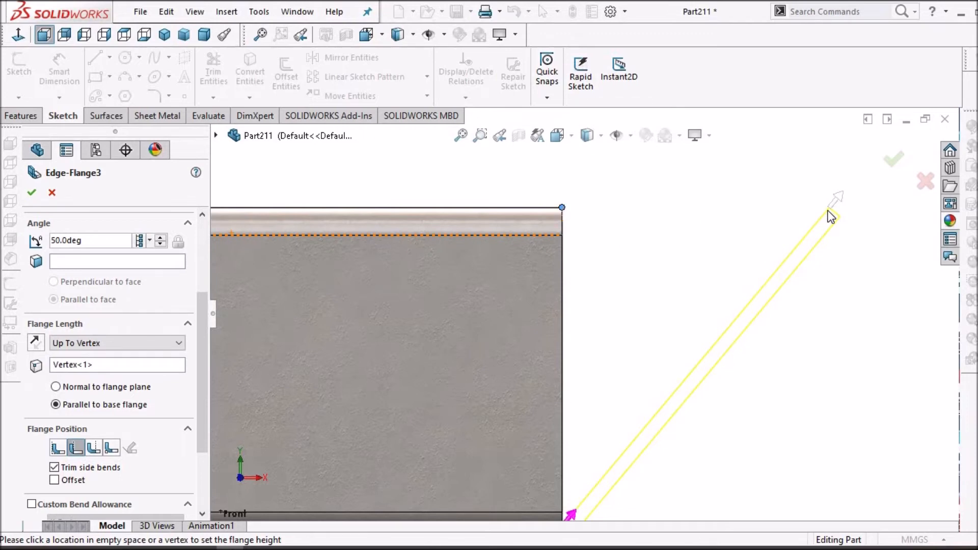
scroll(585, 323, up, 1)
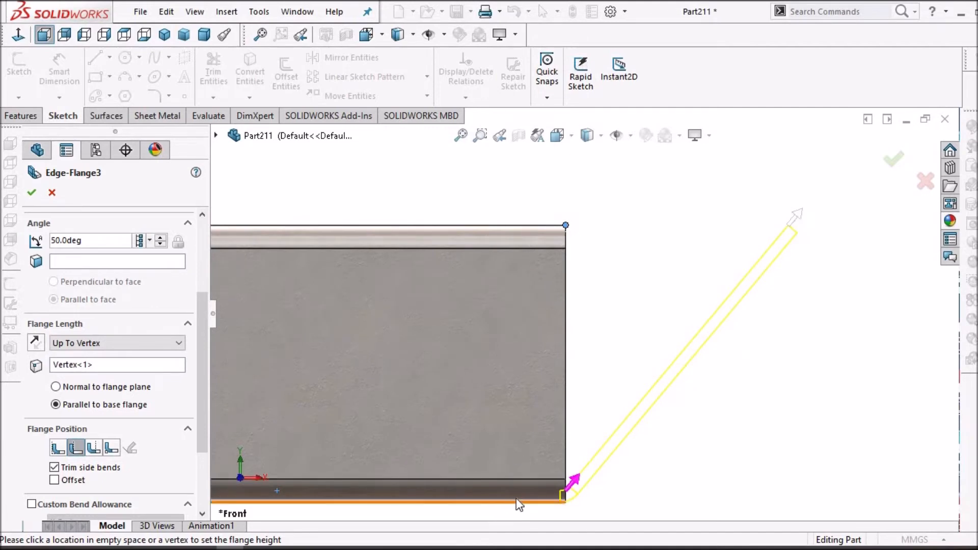
click(203, 548)
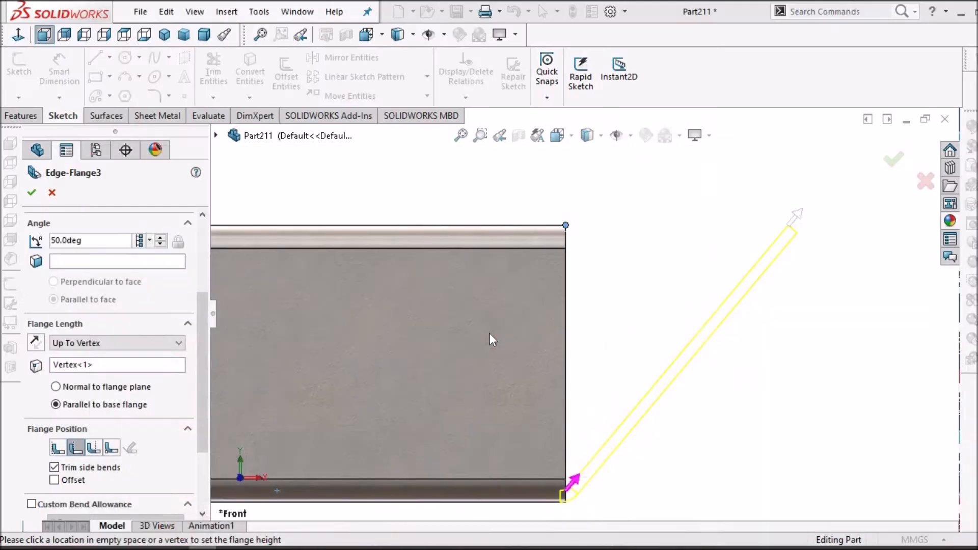
key(Return)
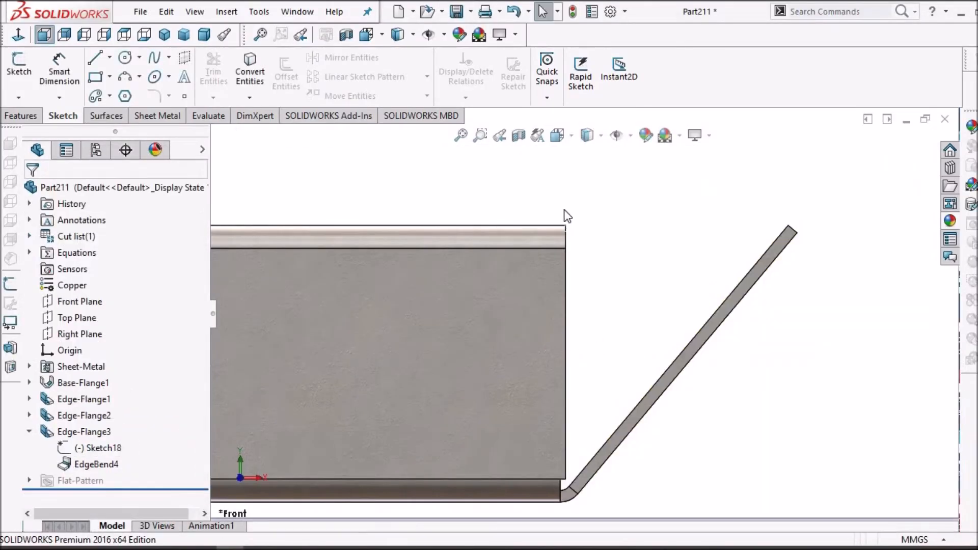
scroll(563, 209, up, 4)
middle_drag(436, 335, 408, 364)
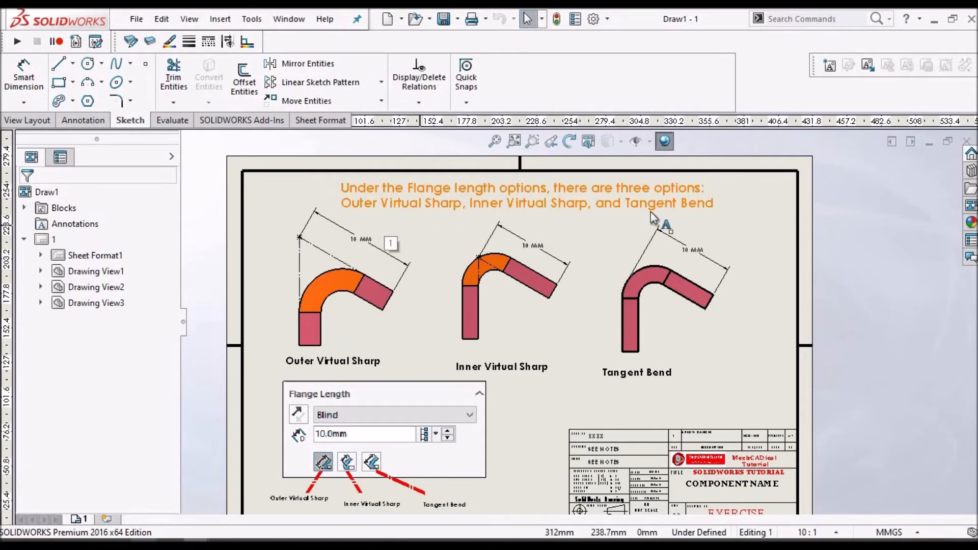
Step: Examine the Draw1 sheet comparing the Outer Virtual Sharp, Inner Virtual Sharp and Tangent Bend flange length options
scroll(589, 332, up, 3)
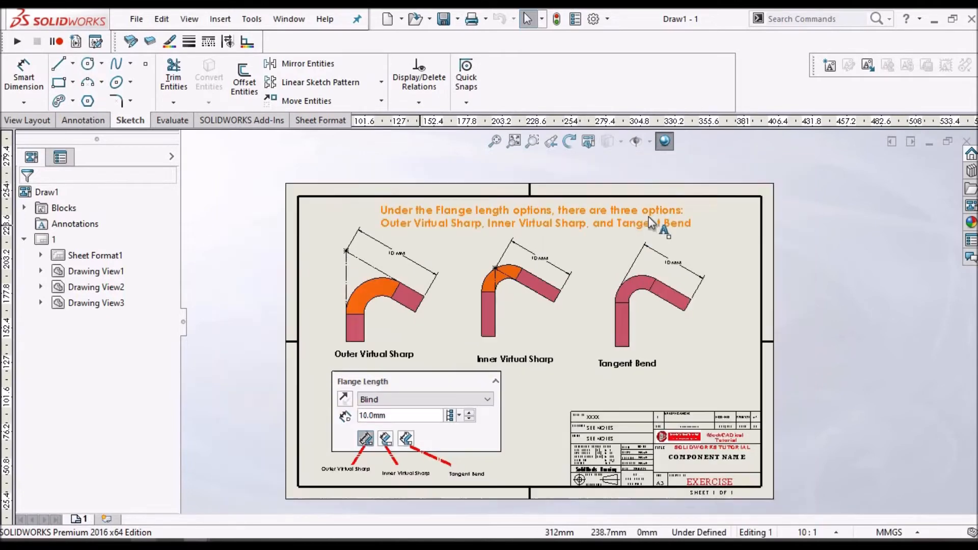
scroll(490, 385, down, 5)
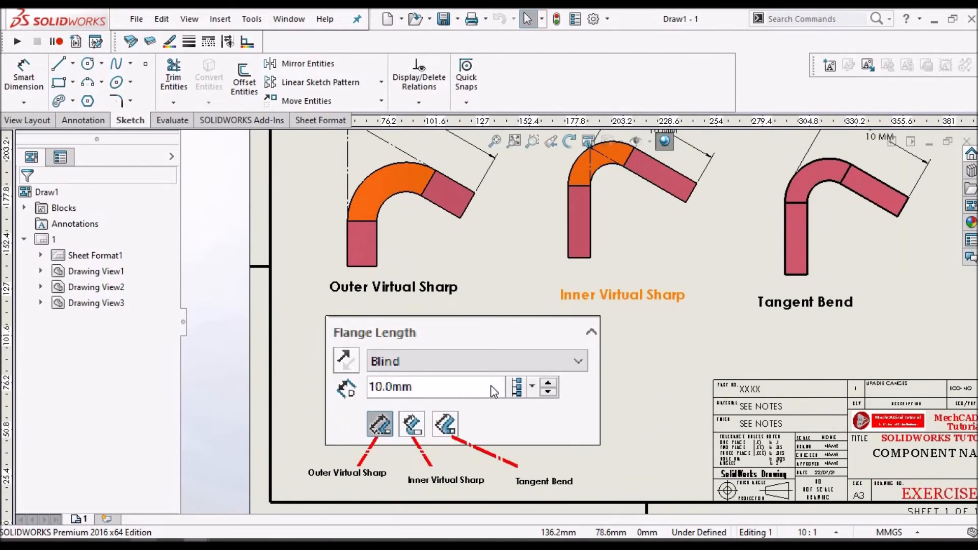
scroll(574, 429, up, 3)
scroll(573, 428, down, 2)
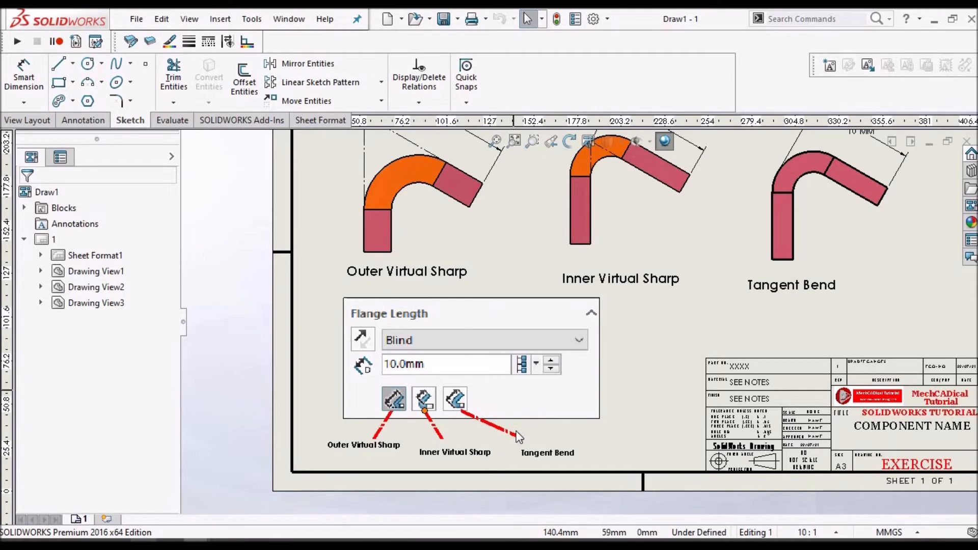
scroll(459, 475, down, 2)
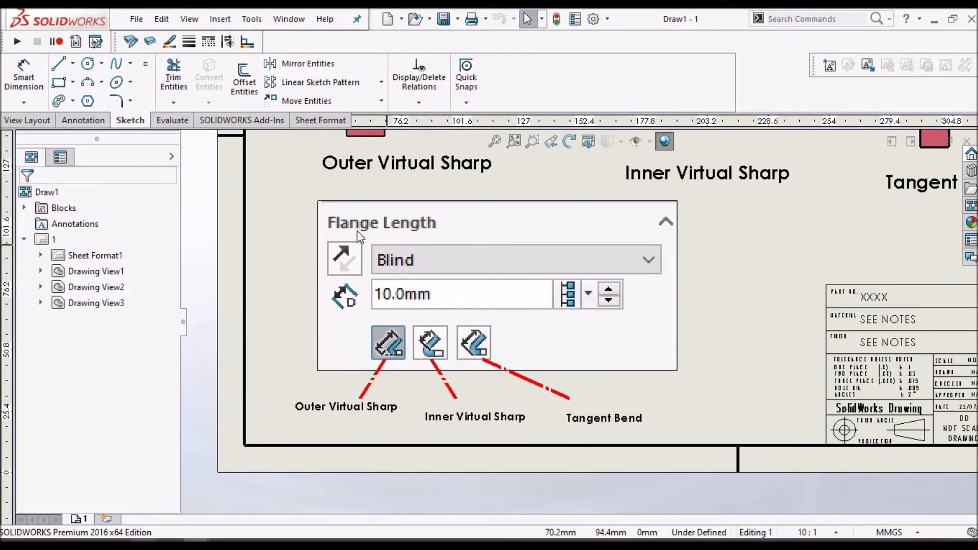
scroll(550, 210, up, 5)
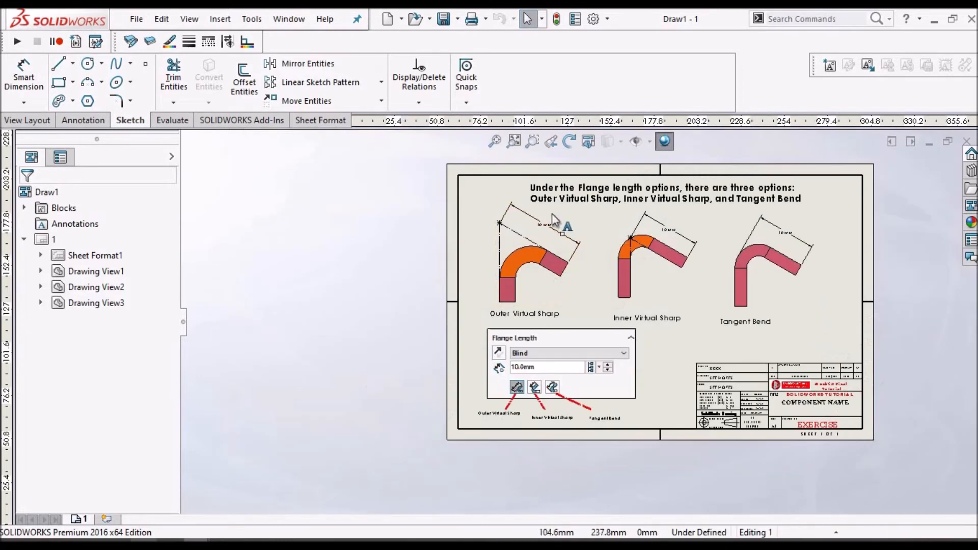
scroll(551, 209, down, 2)
scroll(591, 309, down, 1)
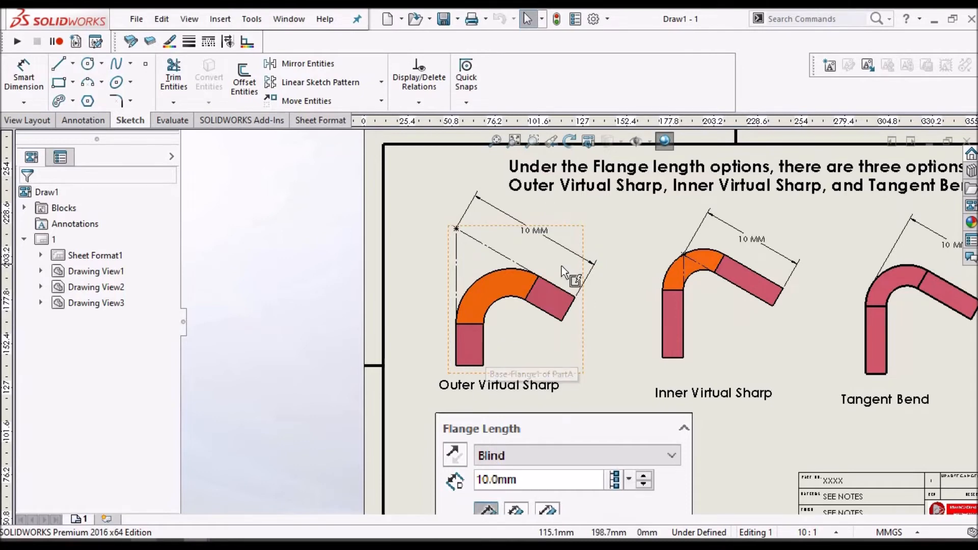
scroll(561, 266, down, 2)
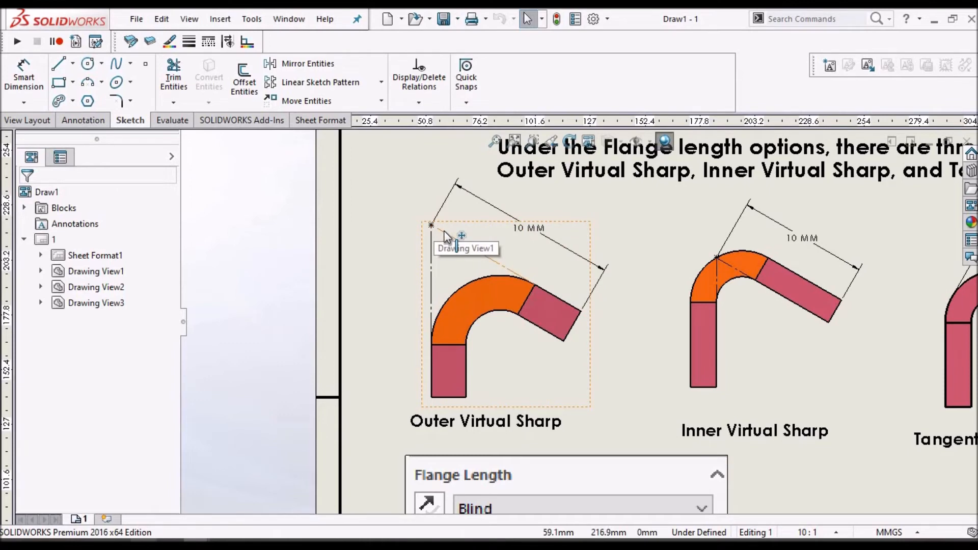
Step: Open PartA from the Outer Virtual Sharp drawing view, review its edge flange's length settings, and leave them without changes
click(563, 367)
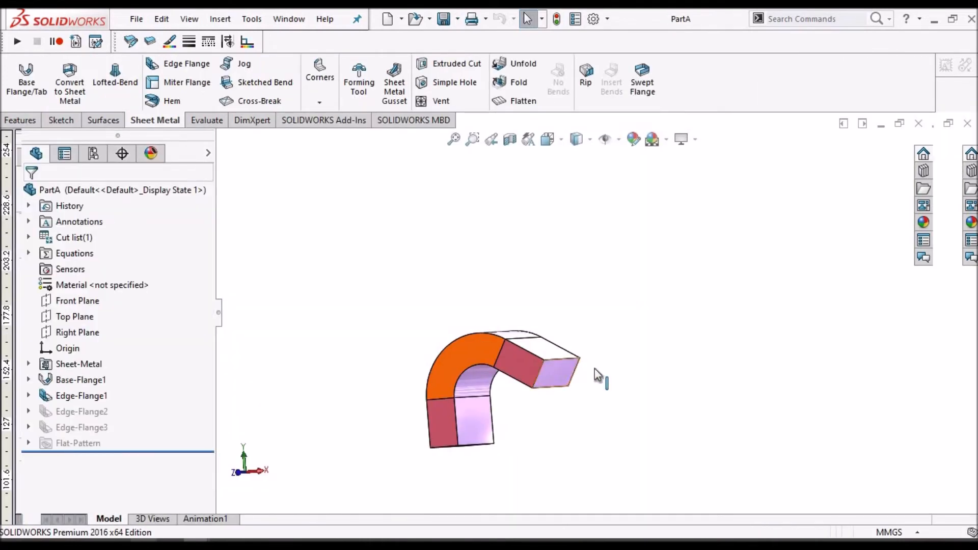
middle_drag(605, 454, 519, 374)
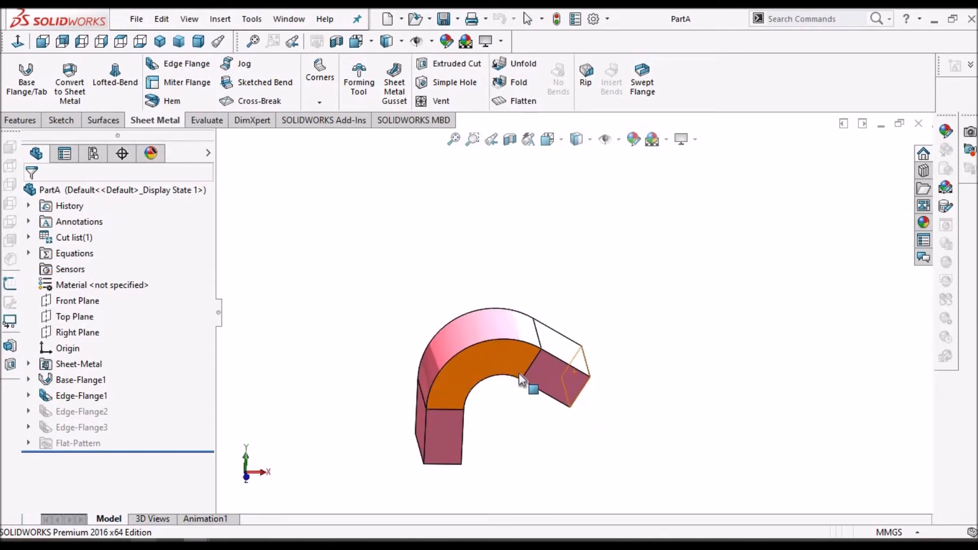
right_click(62, 398)
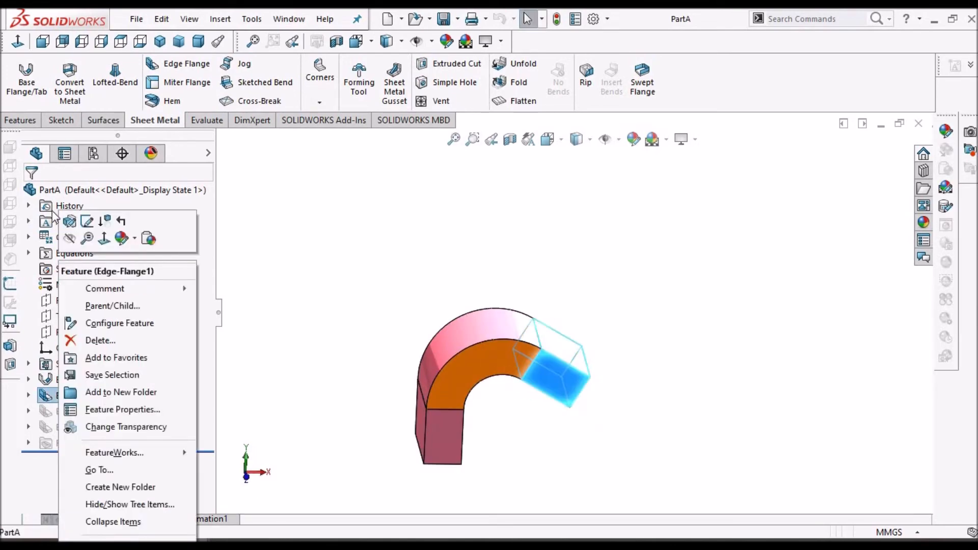
click(71, 222)
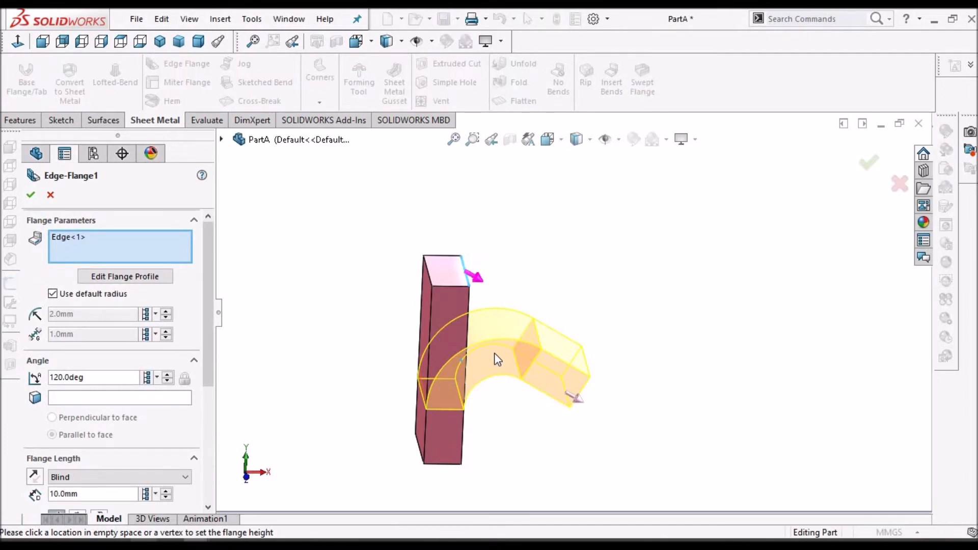
middle_drag(464, 334, 447, 296)
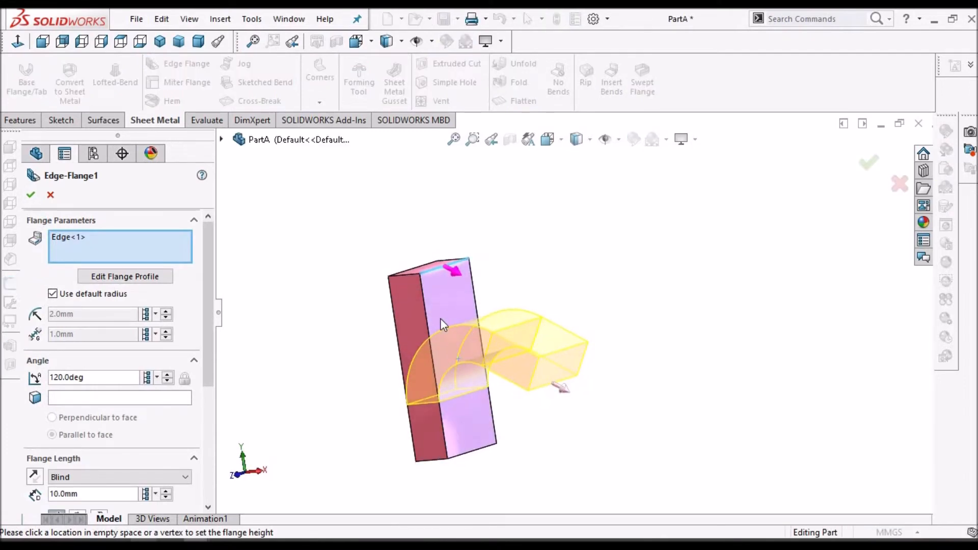
drag(210, 381, 203, 461)
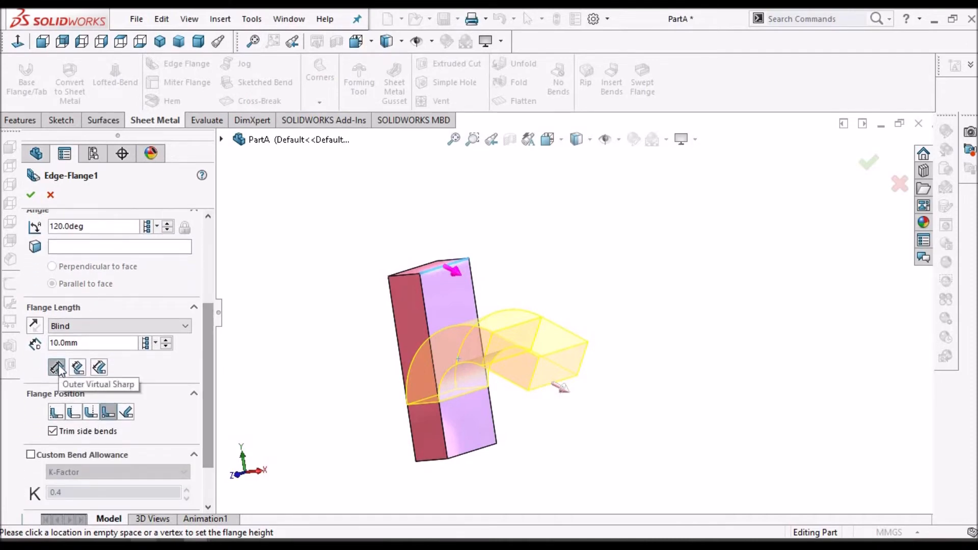
double_click(93, 341)
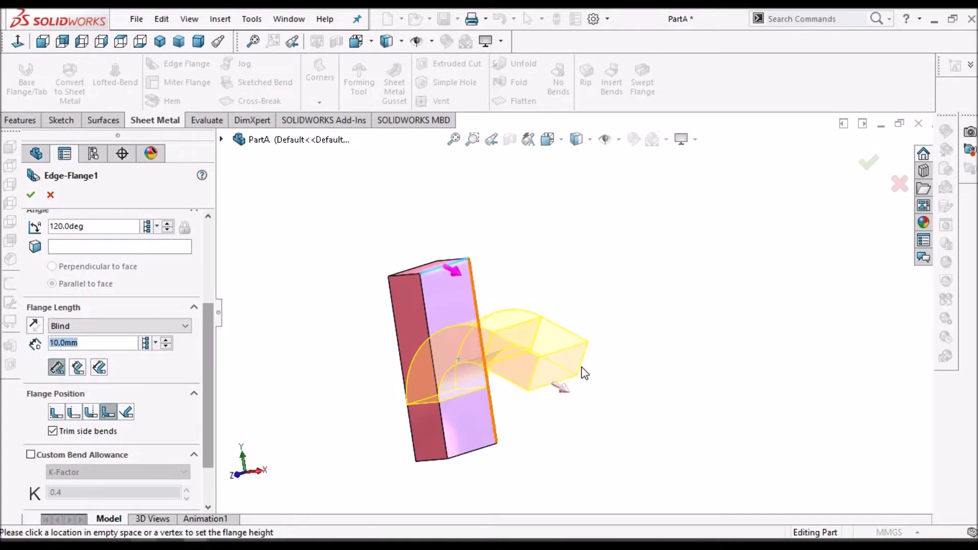
click(51, 195)
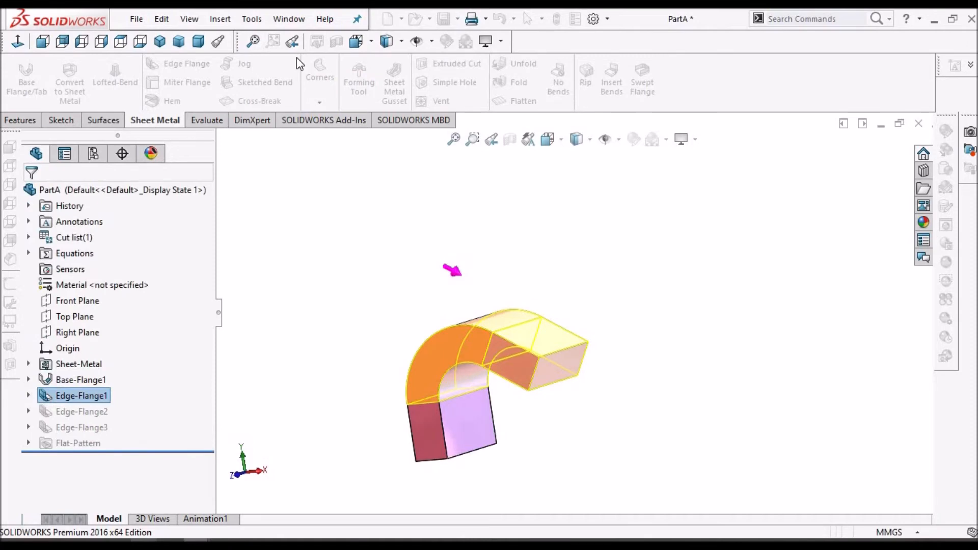
Step: Return to the Draw1 drawing and examine how the Outer Virtual Sharp view measures flange length from the outer edges' intersection
click(289, 19)
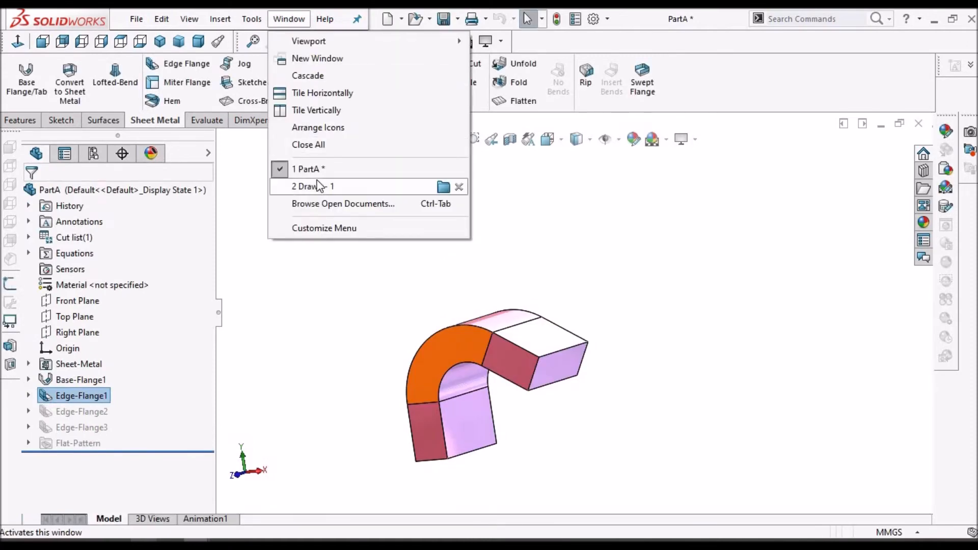
click(318, 186)
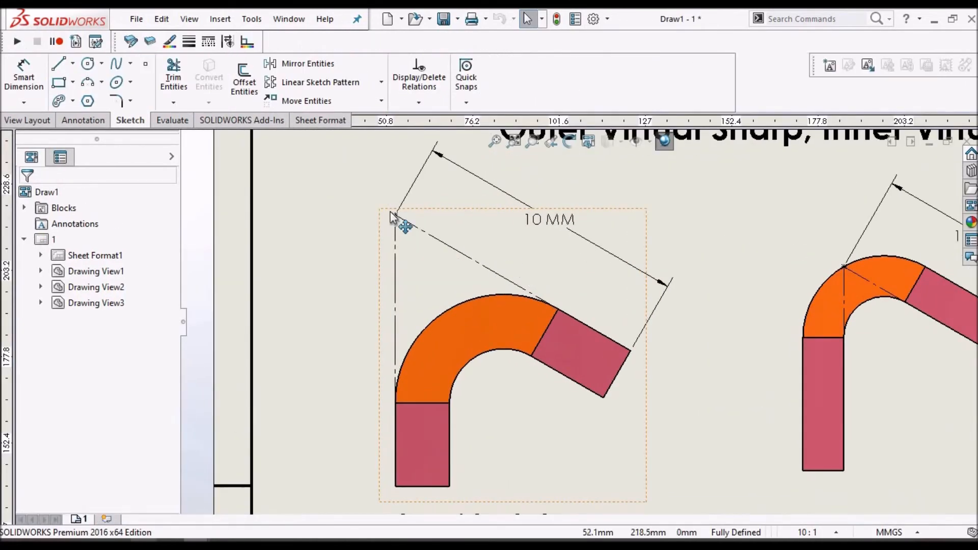
click(600, 336)
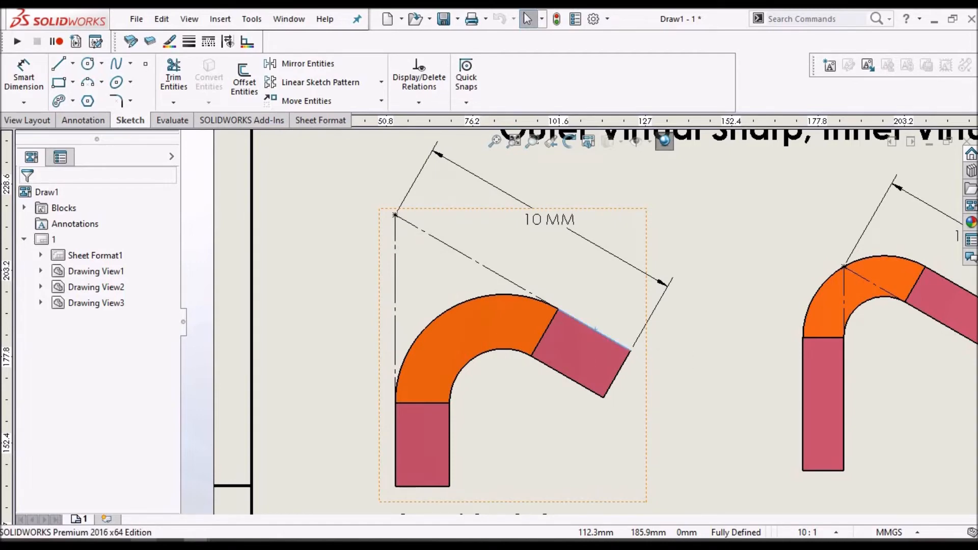
ctrl+click(396, 423)
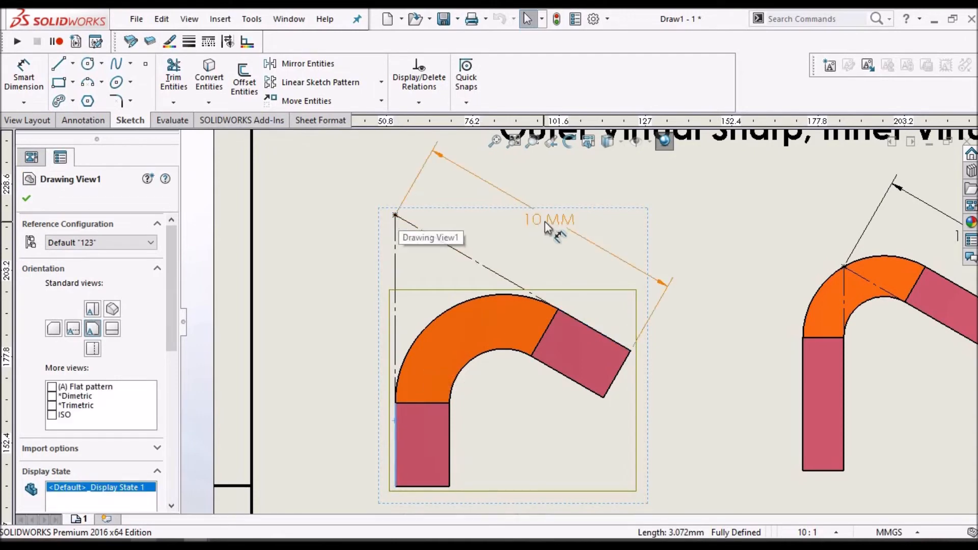
scroll(535, 223, up, 5)
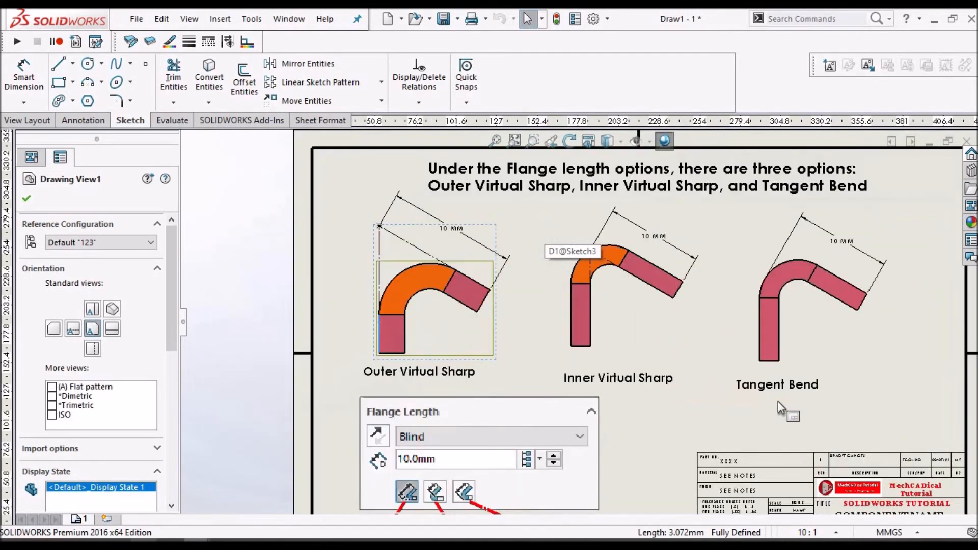
Step: Examine the Inner Virtual Sharp drawing view's flange length dimension and open PartA from that view
scroll(778, 401, down, 1)
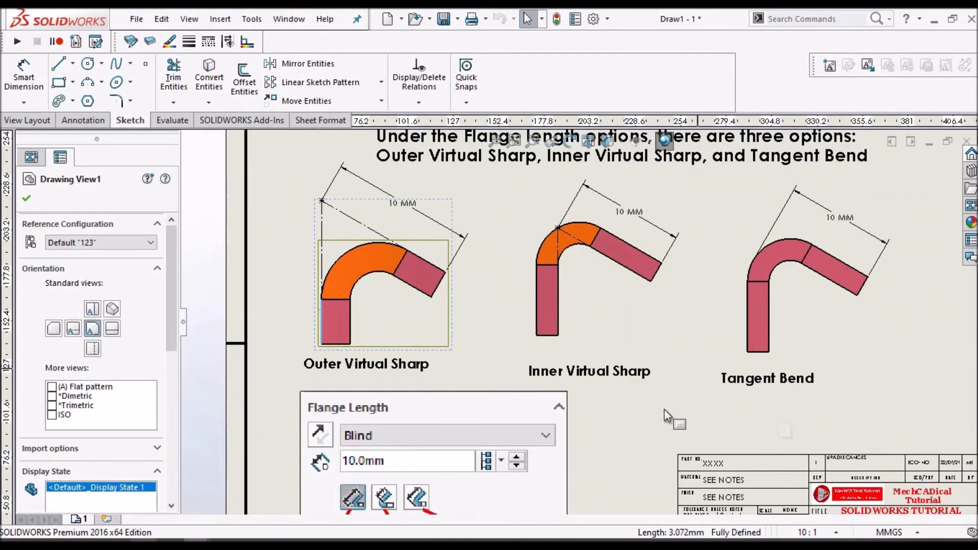
click(597, 267)
scroll(597, 267, down, 3)
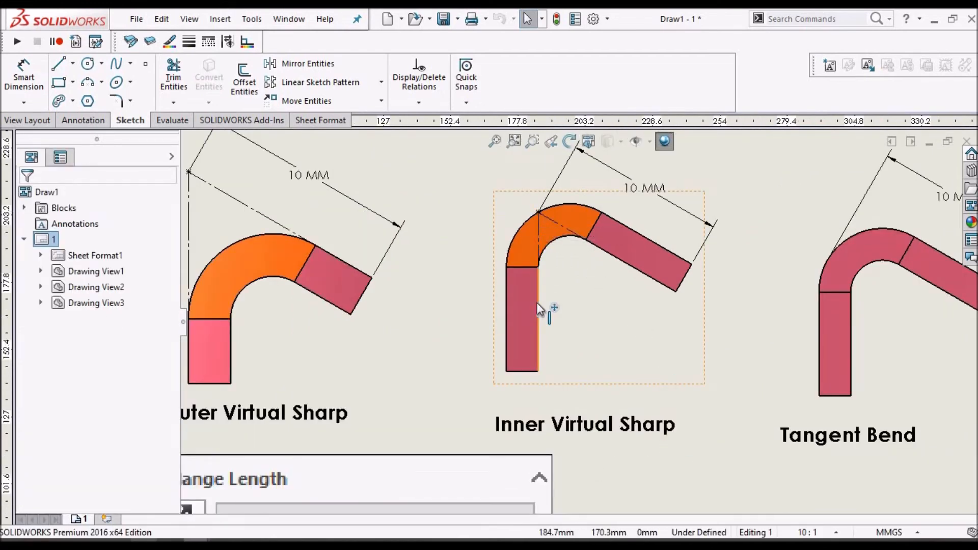
click(638, 337)
click(617, 292)
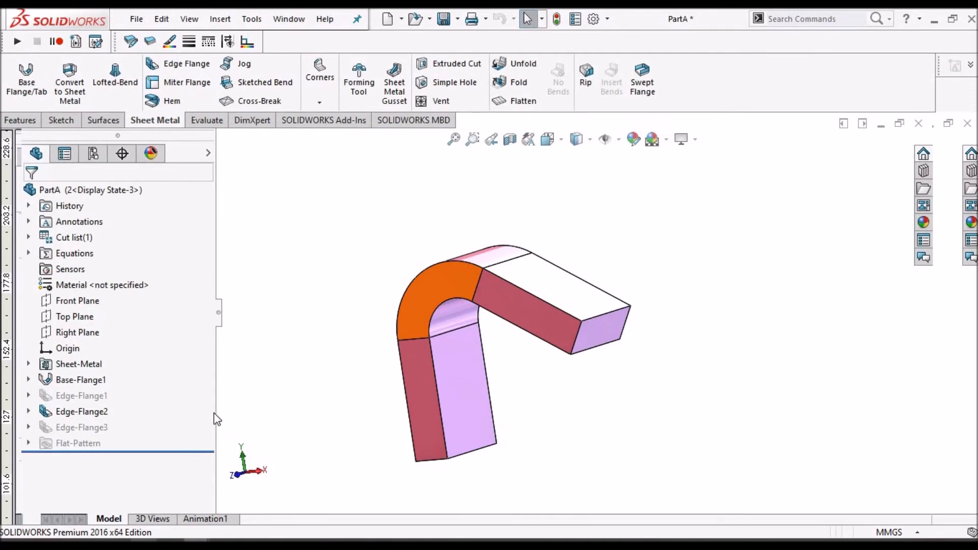
Step: Open Edge-Flange2 for editing, review its Inner Virtual Sharp length setting against the preview, and leave it without changes
right_click(88, 414)
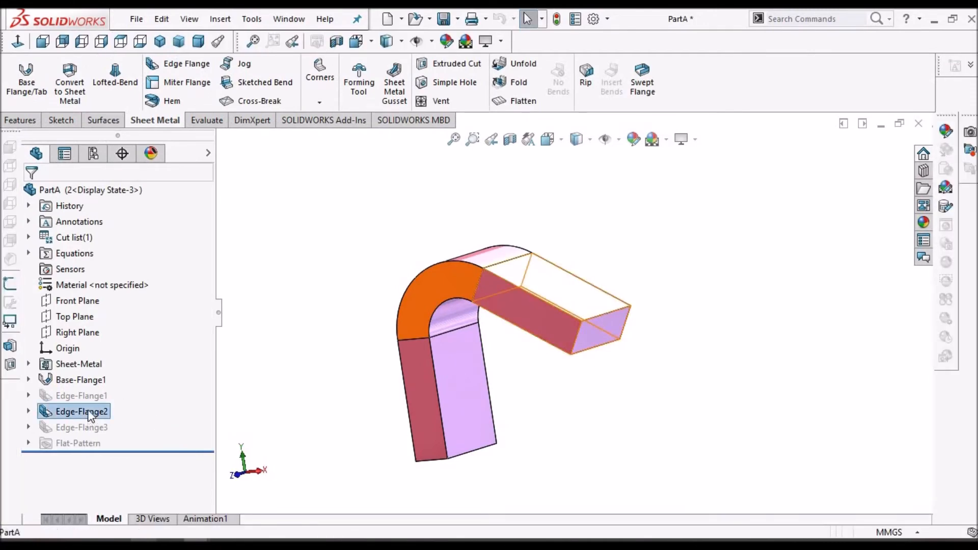
click(98, 237)
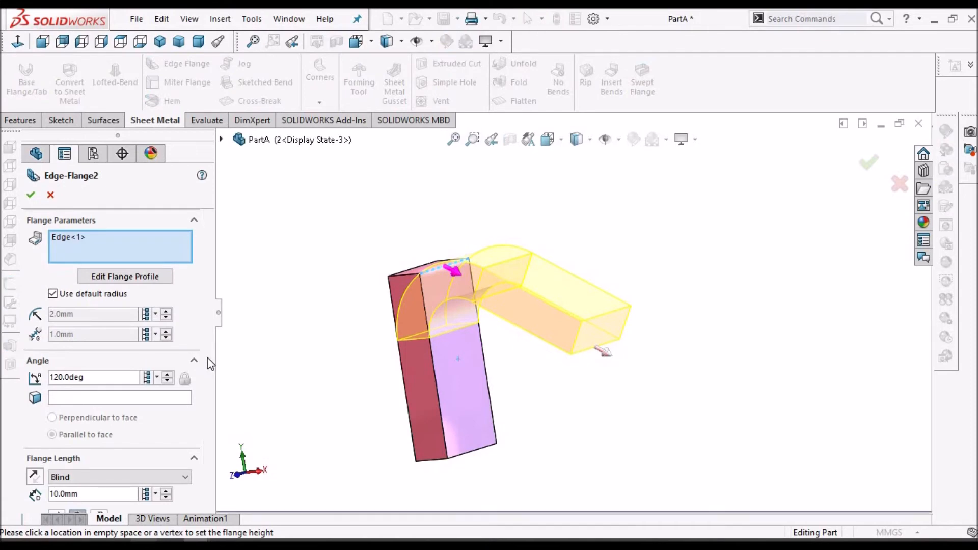
scroll(207, 402, down, 4)
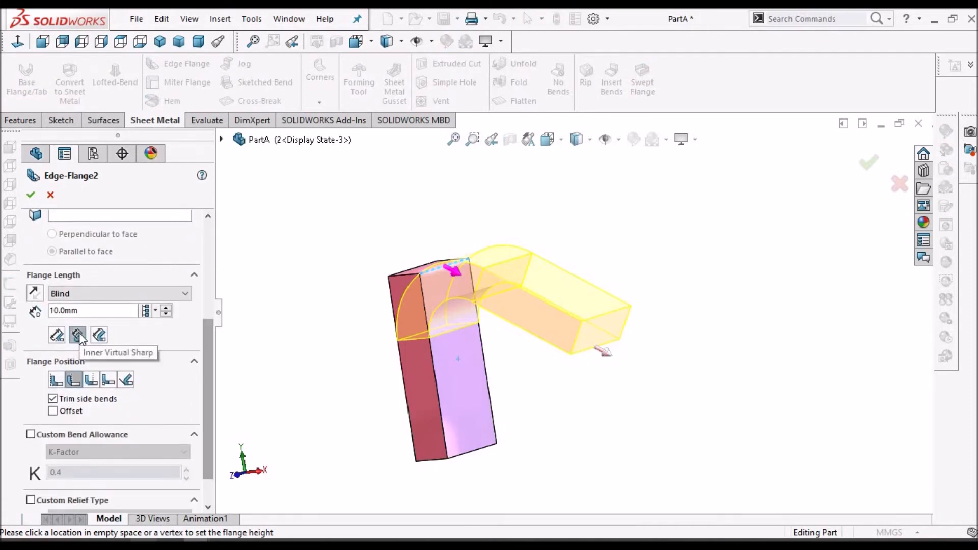
scroll(502, 289, down, 2)
middle_drag(524, 279, 546, 261)
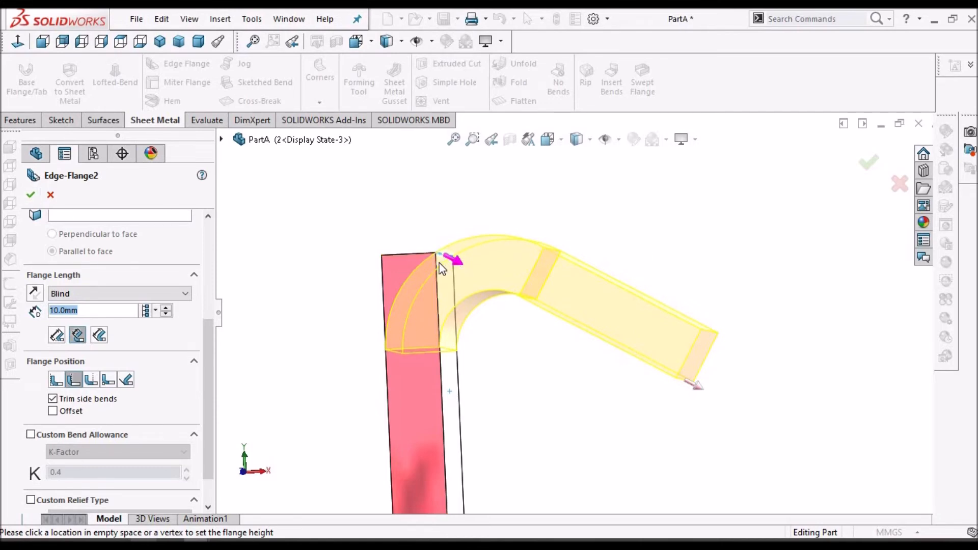
middle_drag(464, 275, 526, 278)
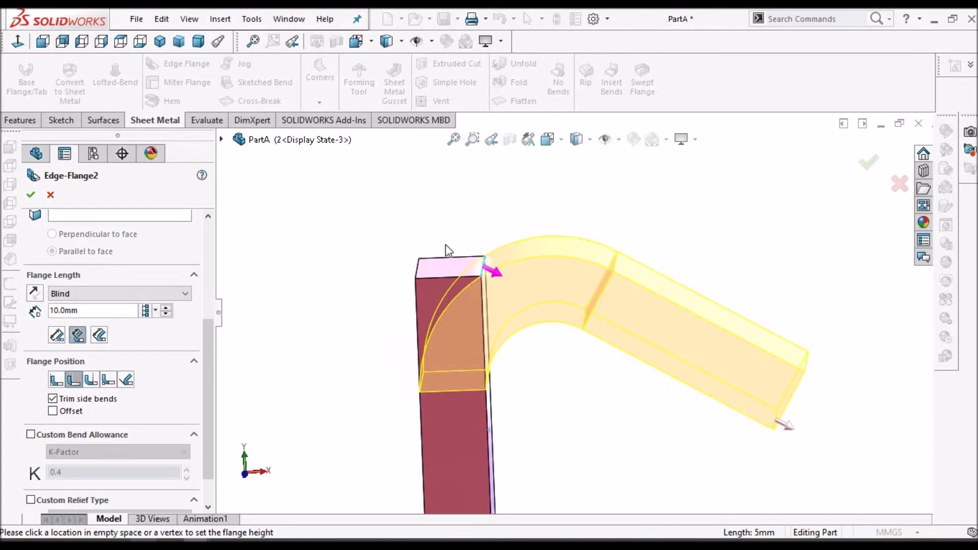
click(50, 194)
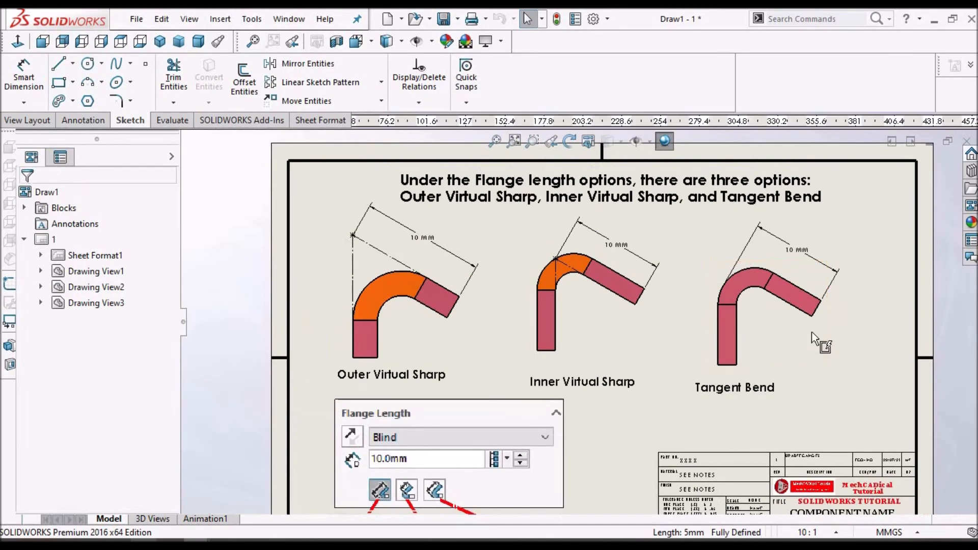
Step: Open PartA from the Tangent Bend drawing view, review Edge-Flange3's length settings, and leave them without changes
scroll(761, 332, down, 4)
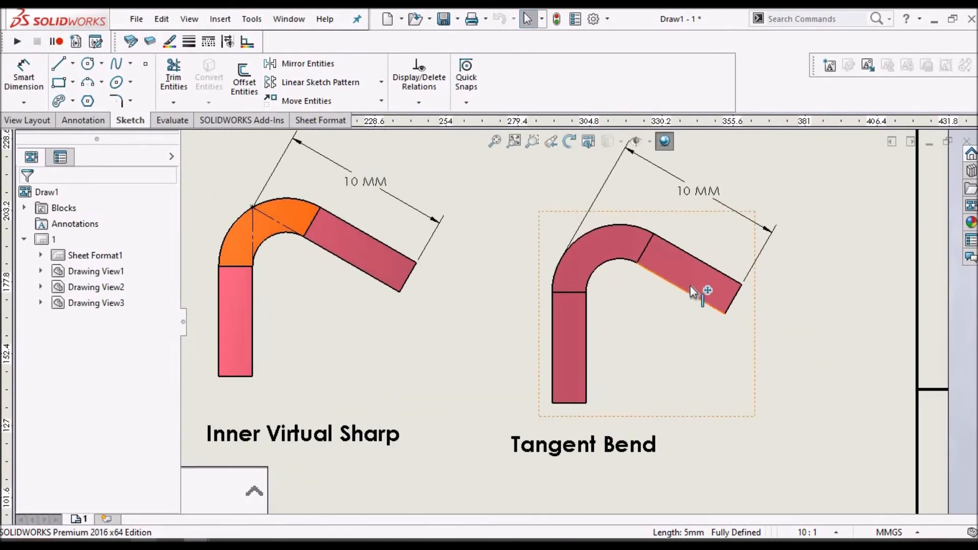
scroll(551, 270, down, 2)
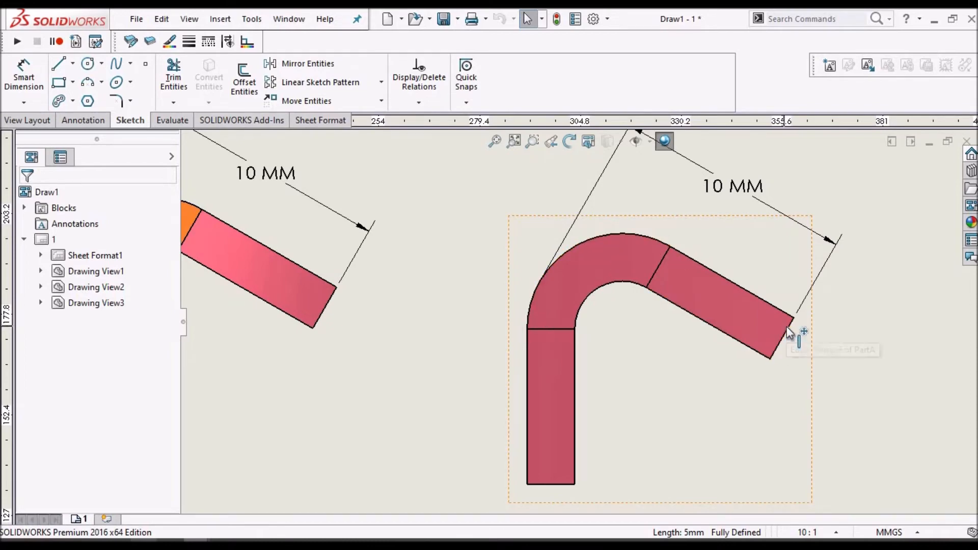
scroll(719, 209, up, 2)
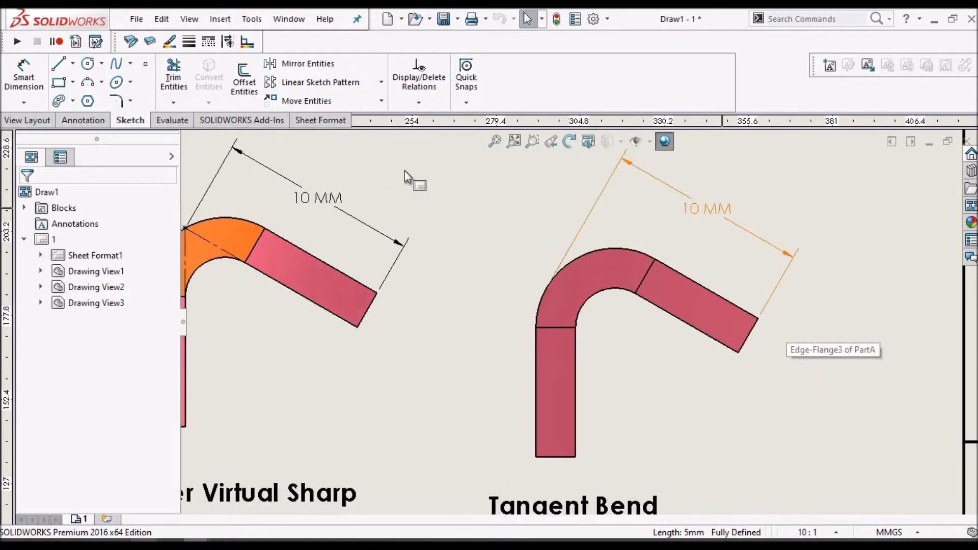
click(631, 346)
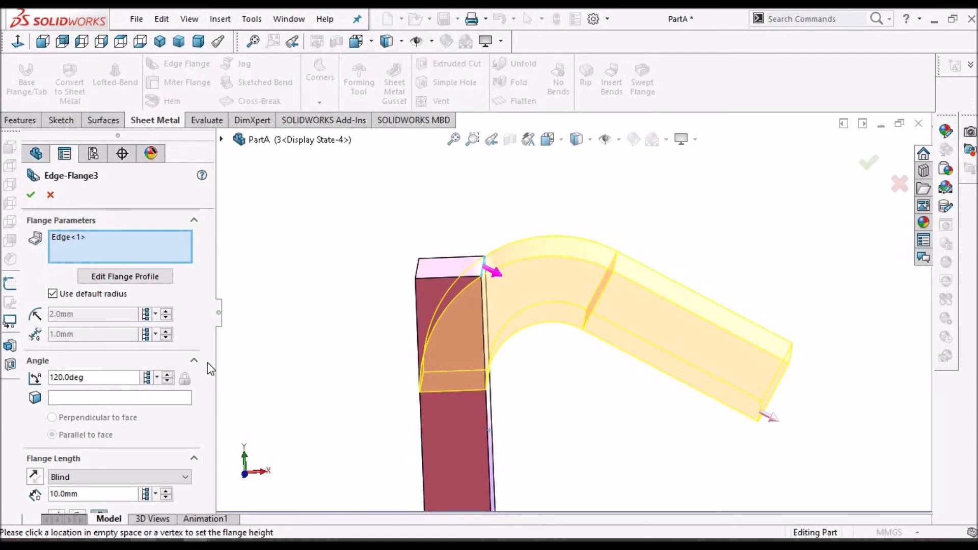
scroll(209, 437, down, 3)
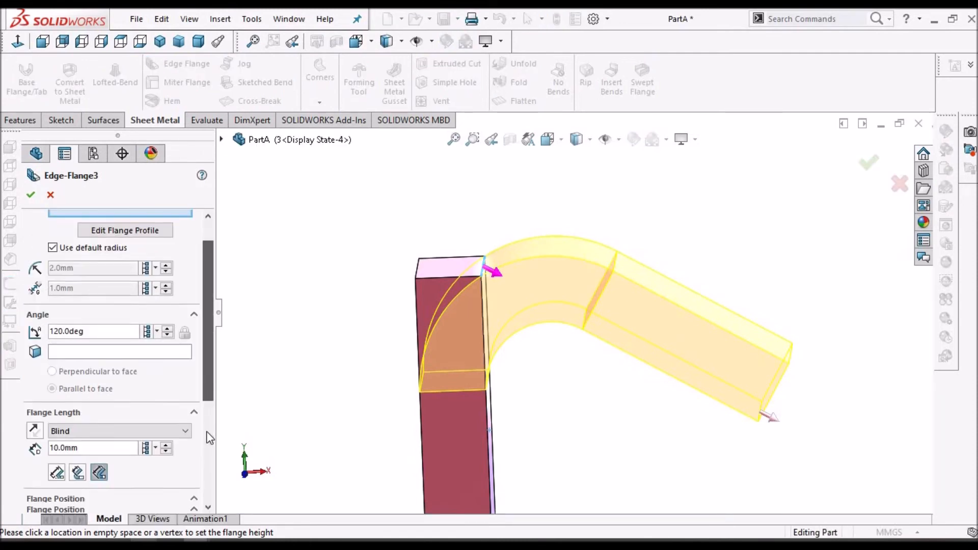
scroll(206, 448, down, 8)
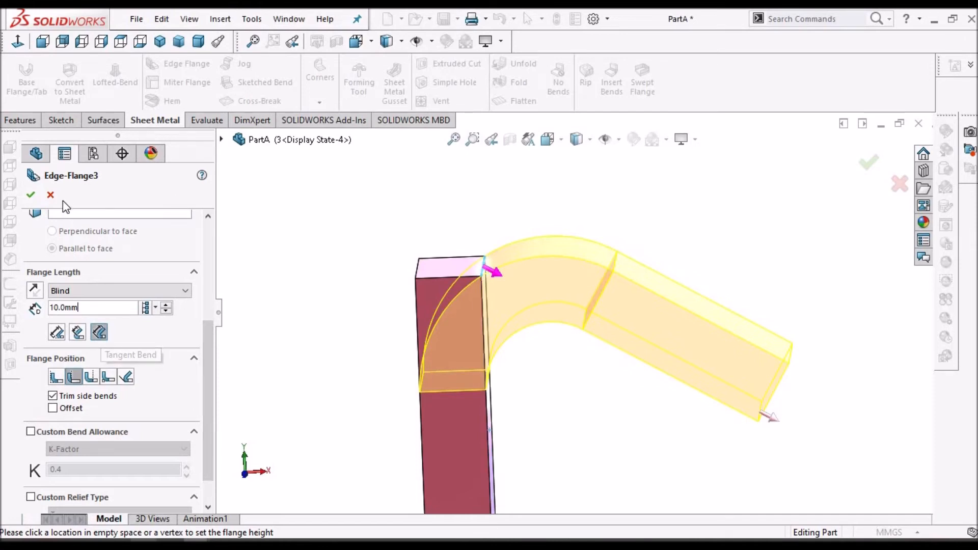
mouse_move(597, 275)
middle_down()
mouse_move(595, 238)
mouse_move(584, 279)
middle_up()
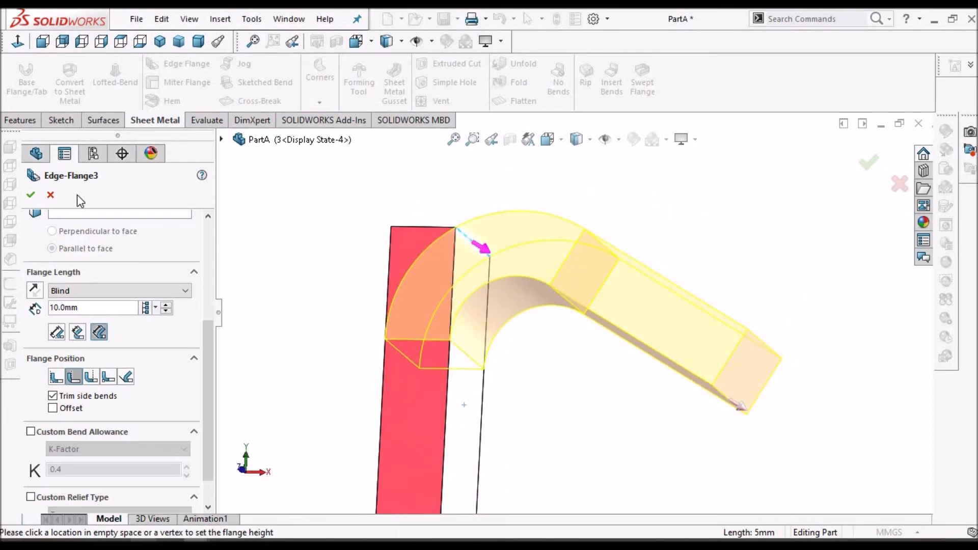
click(50, 195)
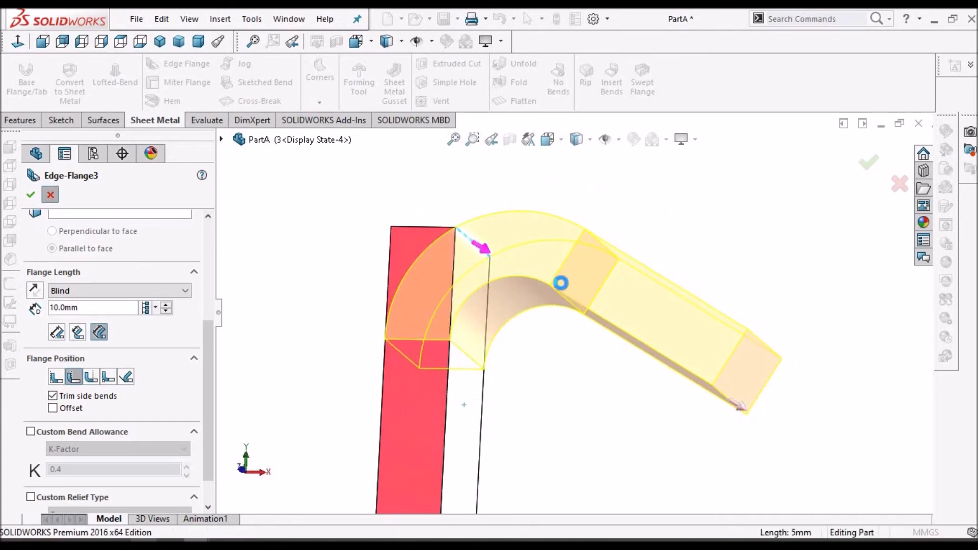
Step: Inspect the outer bend edge and the flange's end edge that the Tangent Bend length runs between
click(358, 237)
scroll(482, 246, up, 2)
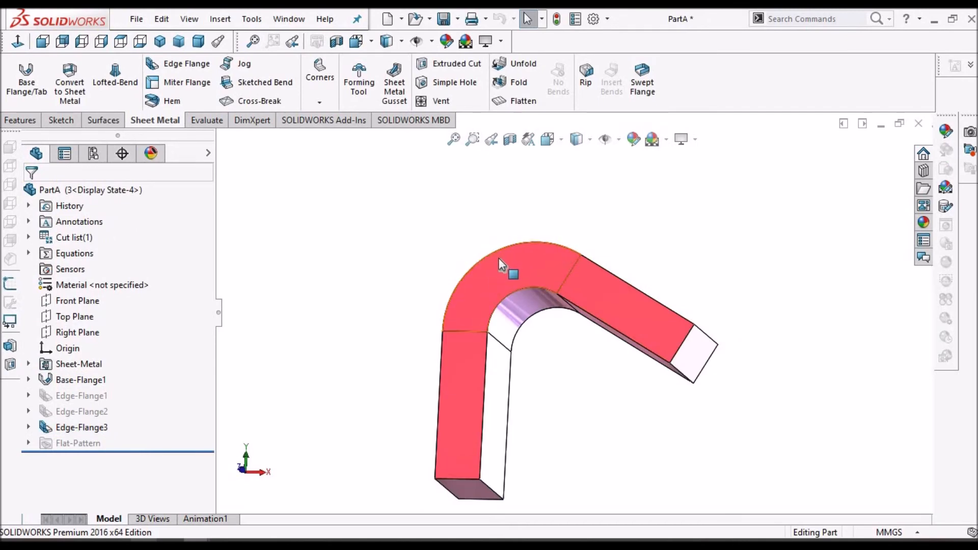
middle_drag(530, 258, 507, 283)
scroll(507, 284, down, 2)
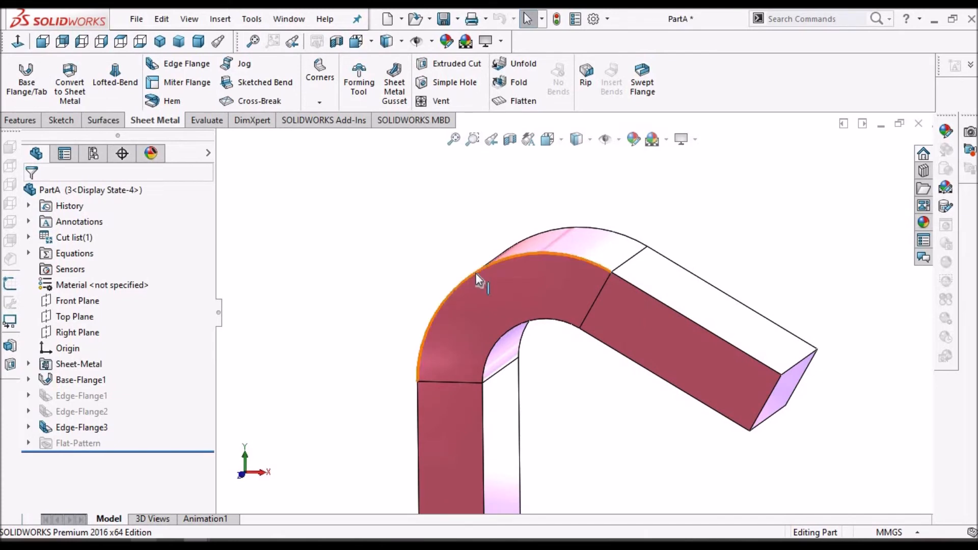
click(476, 273)
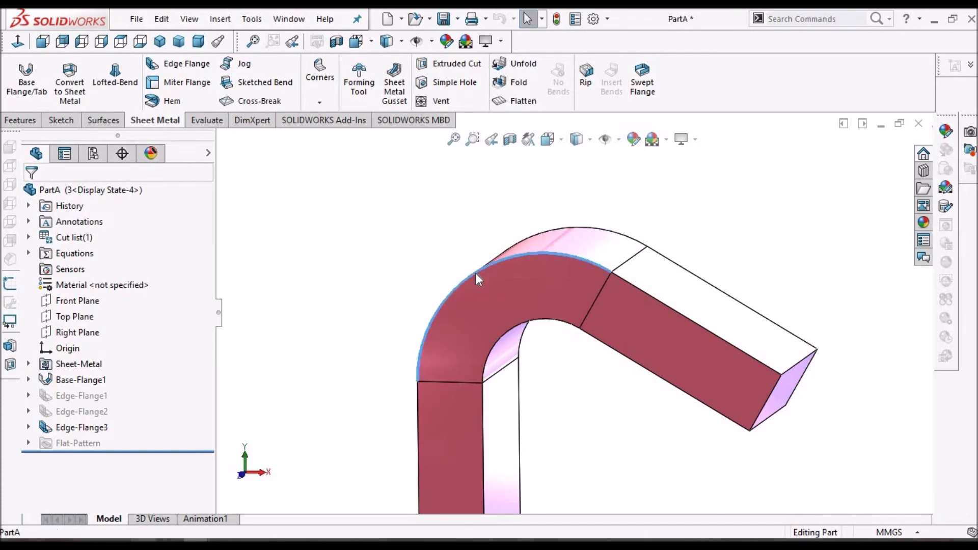
click(774, 387)
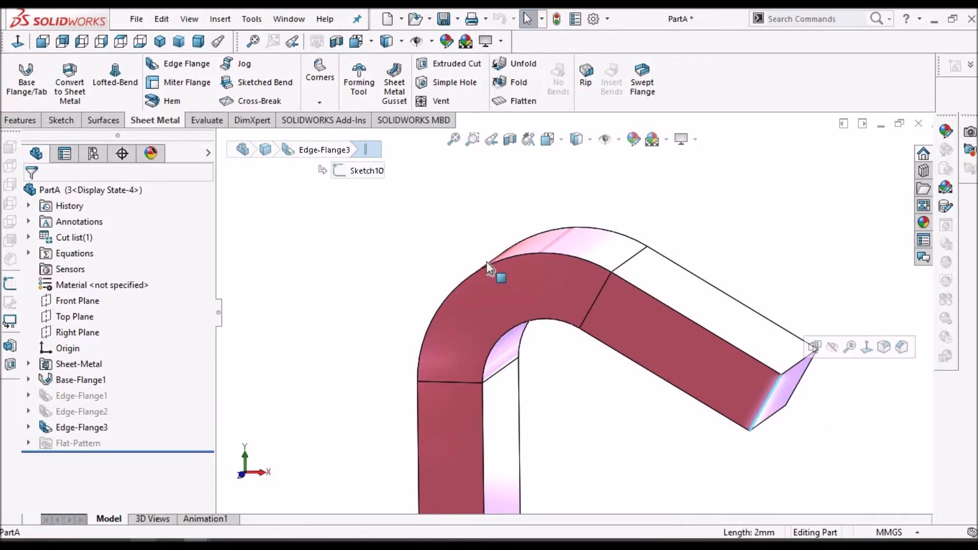
Step: Return to the Draw1 drawing and compare the Outer Virtual Sharp, Inner Virtual Sharp and Tangent Bend views
click(288, 19)
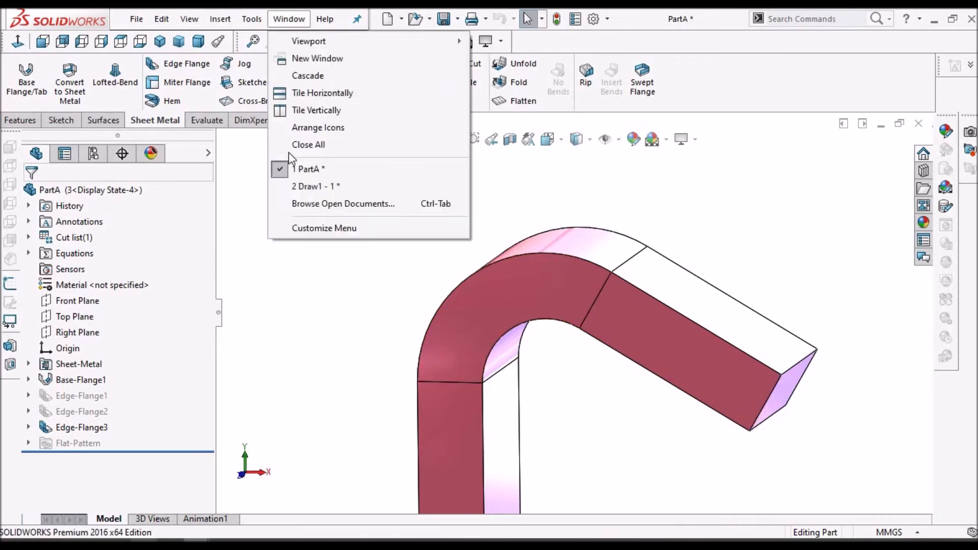
click(310, 186)
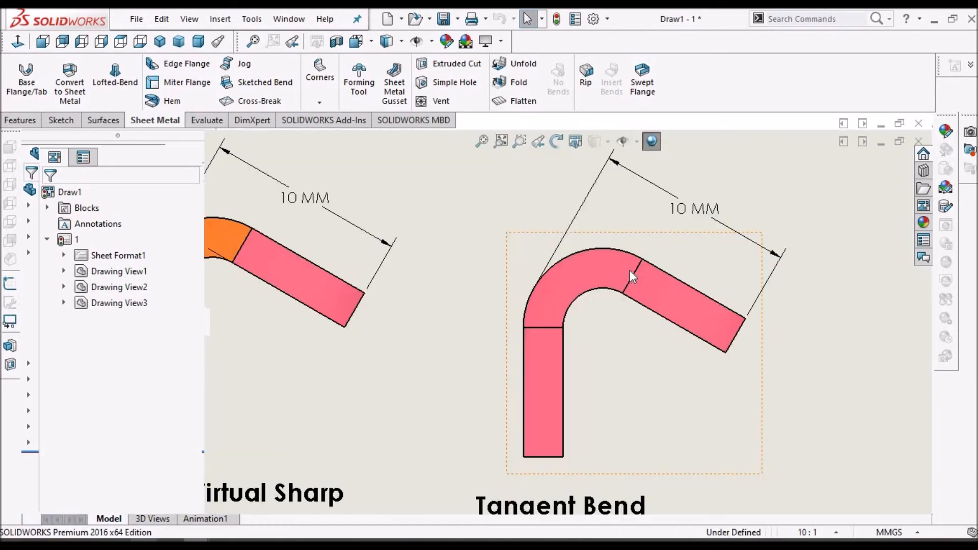
scroll(692, 277, up, 4)
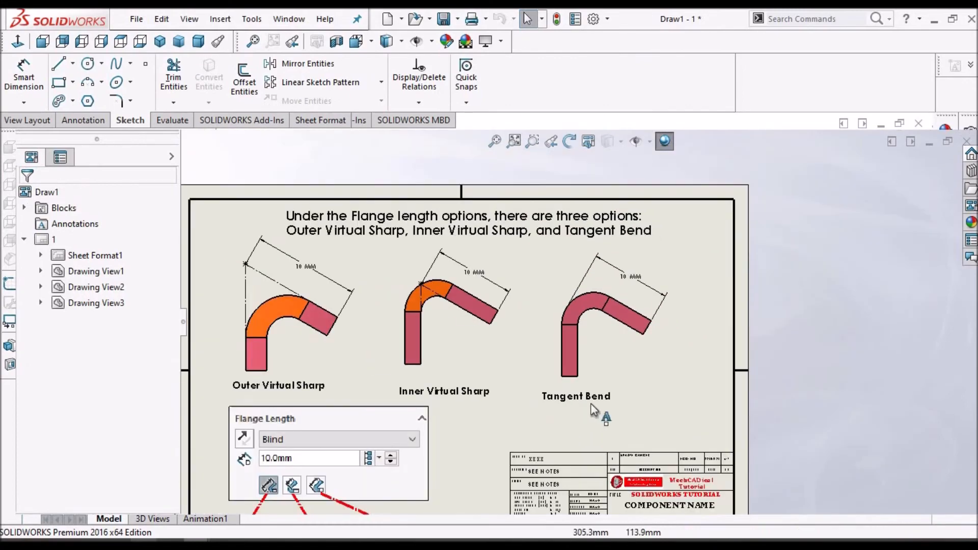
scroll(325, 374, down, 3)
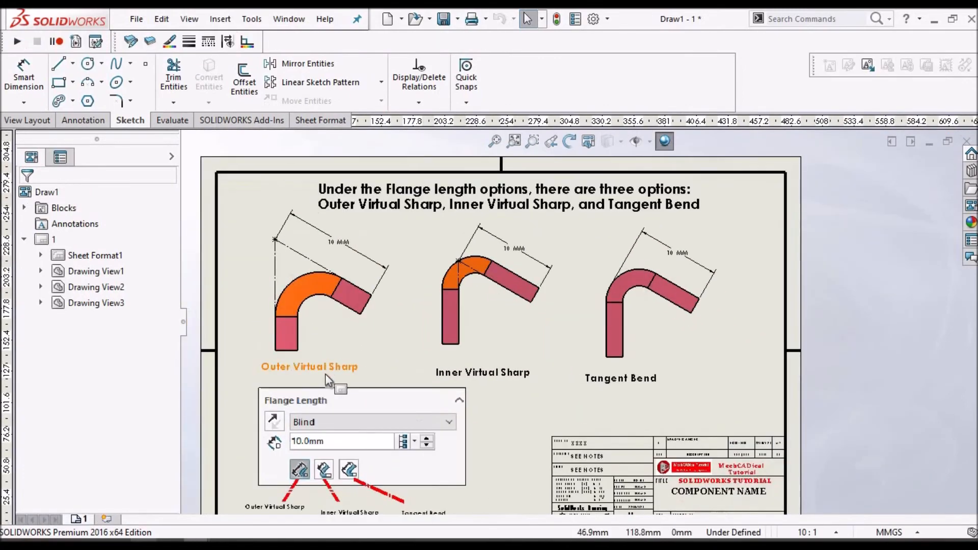
scroll(446, 361, up, 2)
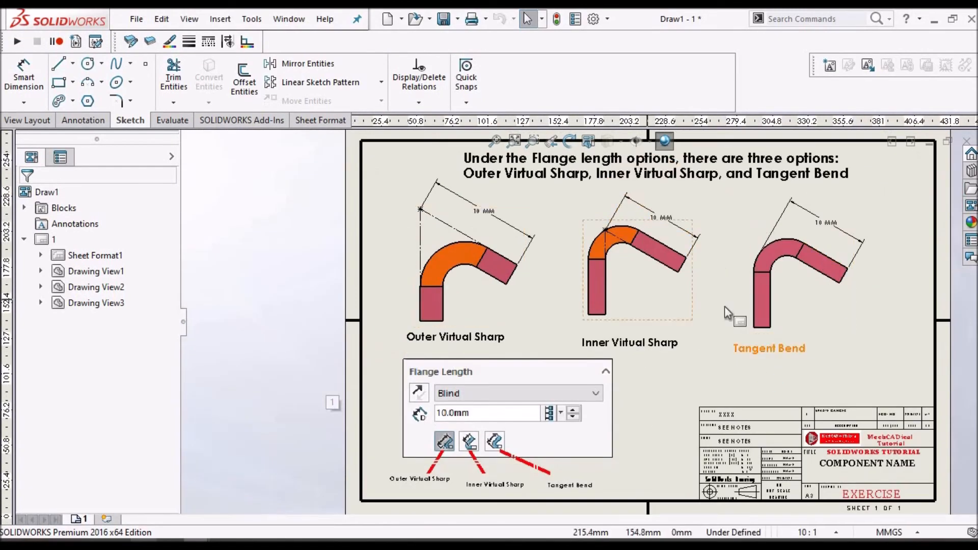
scroll(521, 431, down, 1)
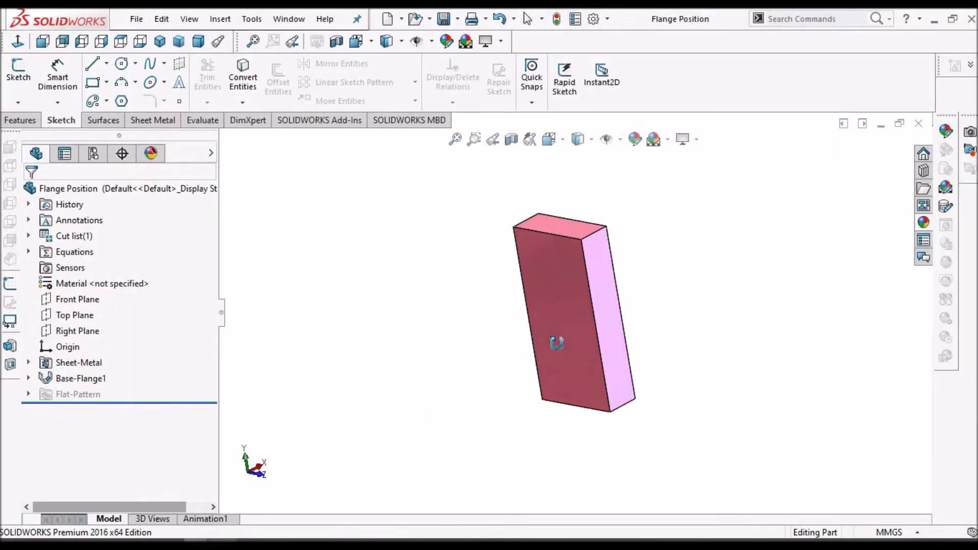
Step: Start an edge flange on the lower front edge of the Flange Position part's base flange, placed about 8 mm long
middle_drag(561, 343, 637, 346)
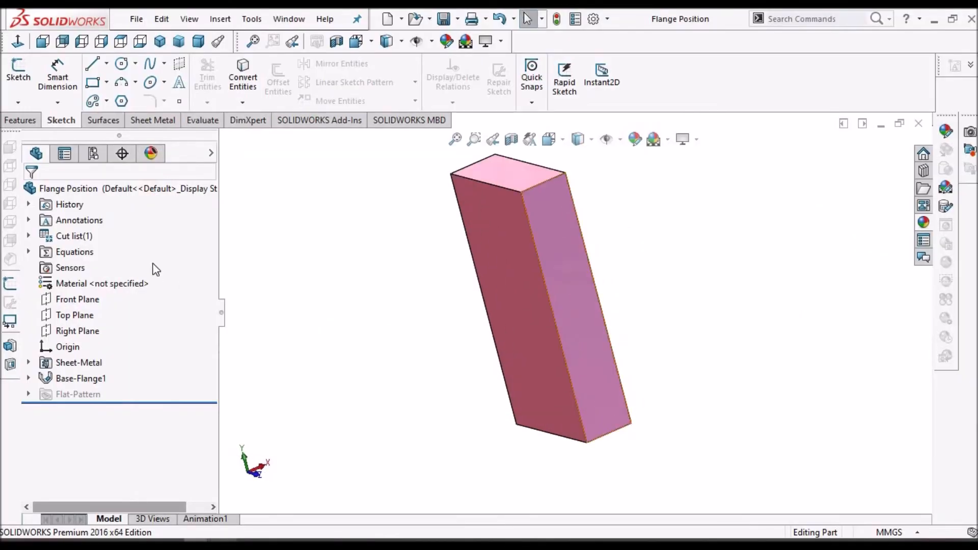
click(152, 121)
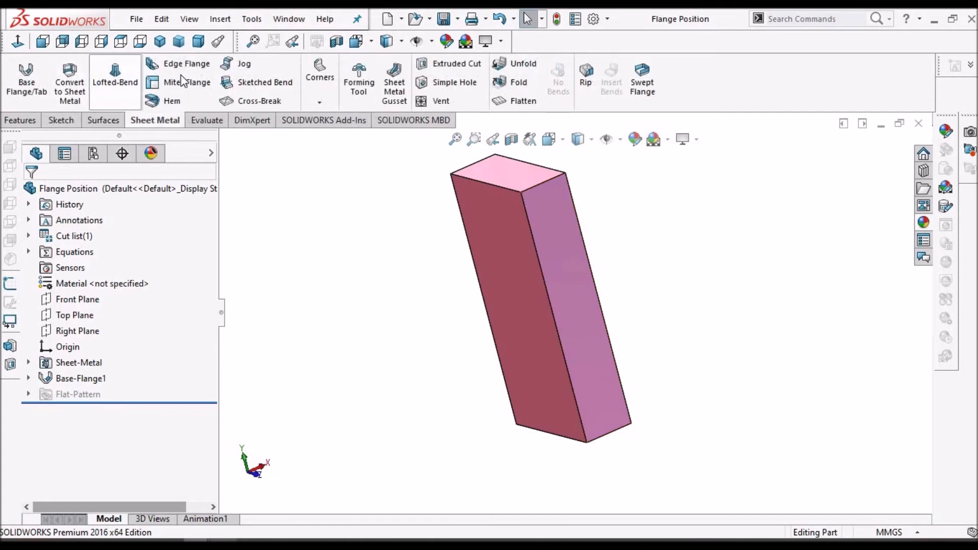
click(561, 439)
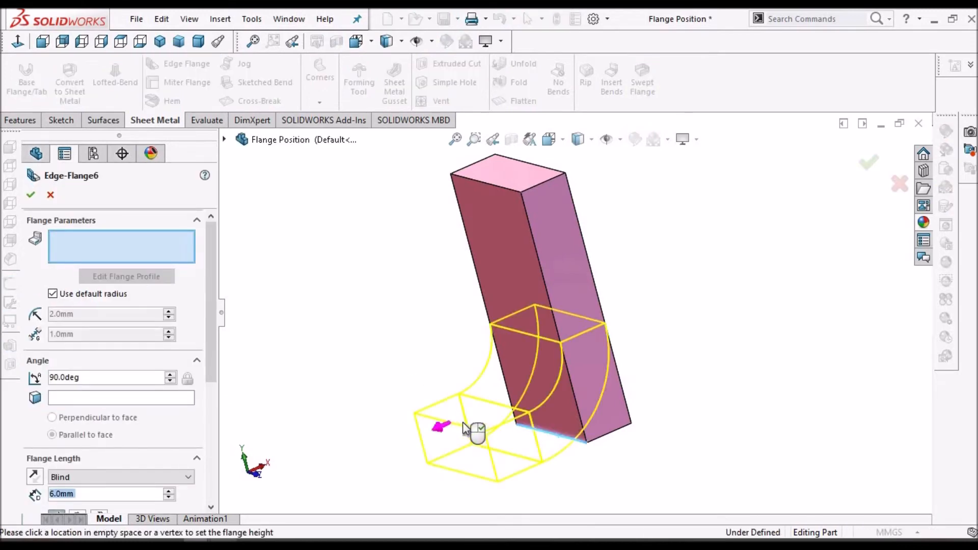
click(465, 431)
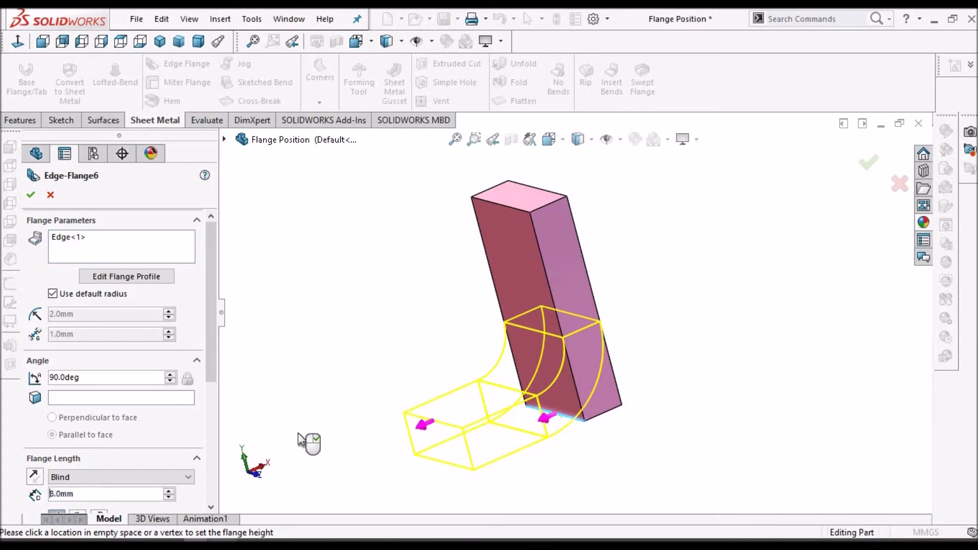
Step: Set the new edge flange's Blind length to 10 mm
scroll(206, 426, down, 5)
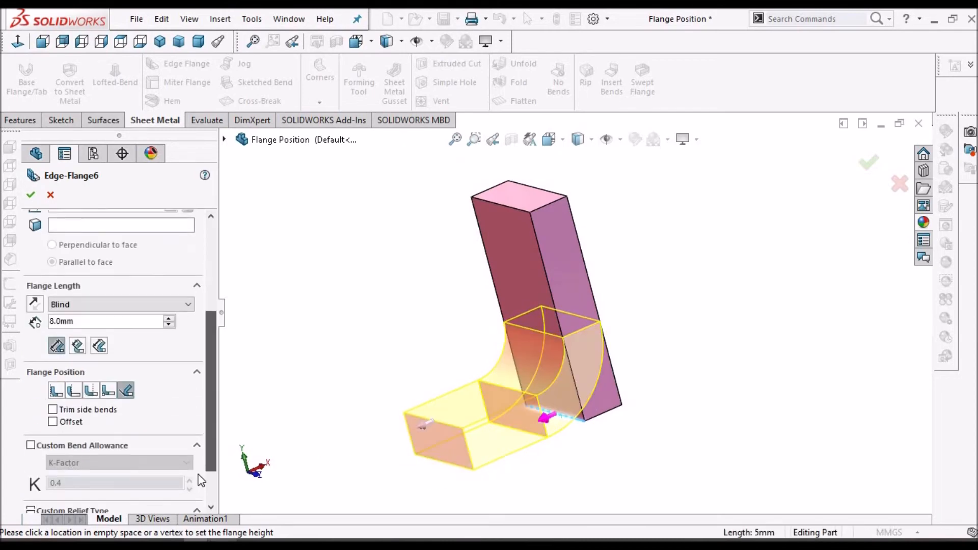
double_click(112, 302)
text(10)
key(Return)
Step: Set the flange position to Material Inside and switch to the 122.pdf chart of edge flange bend positions
click(56, 370)
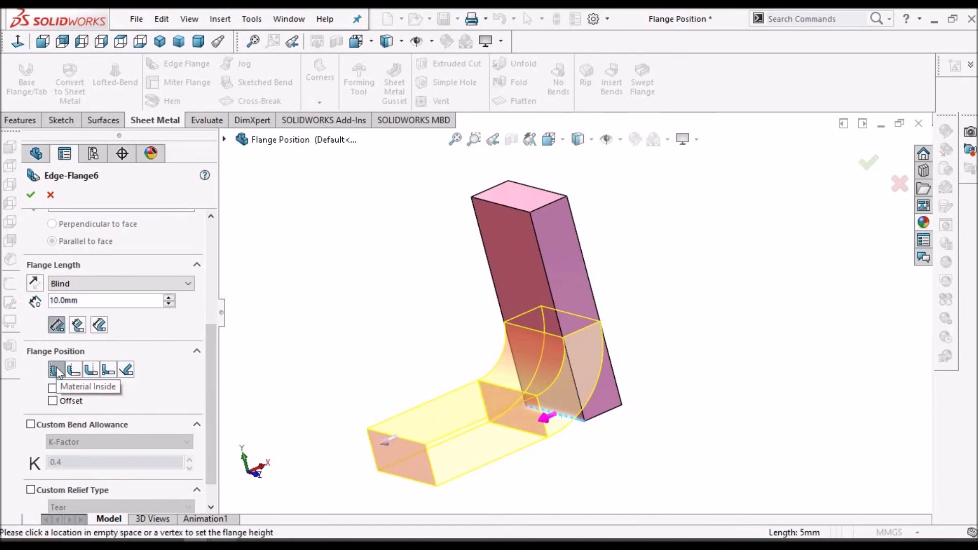
key(ctrl+1)
key(alt+Tab)
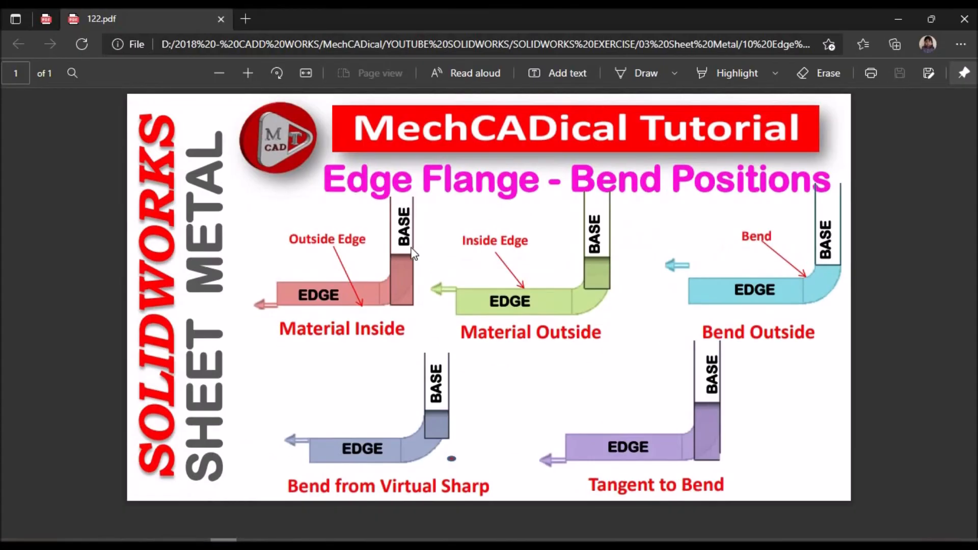